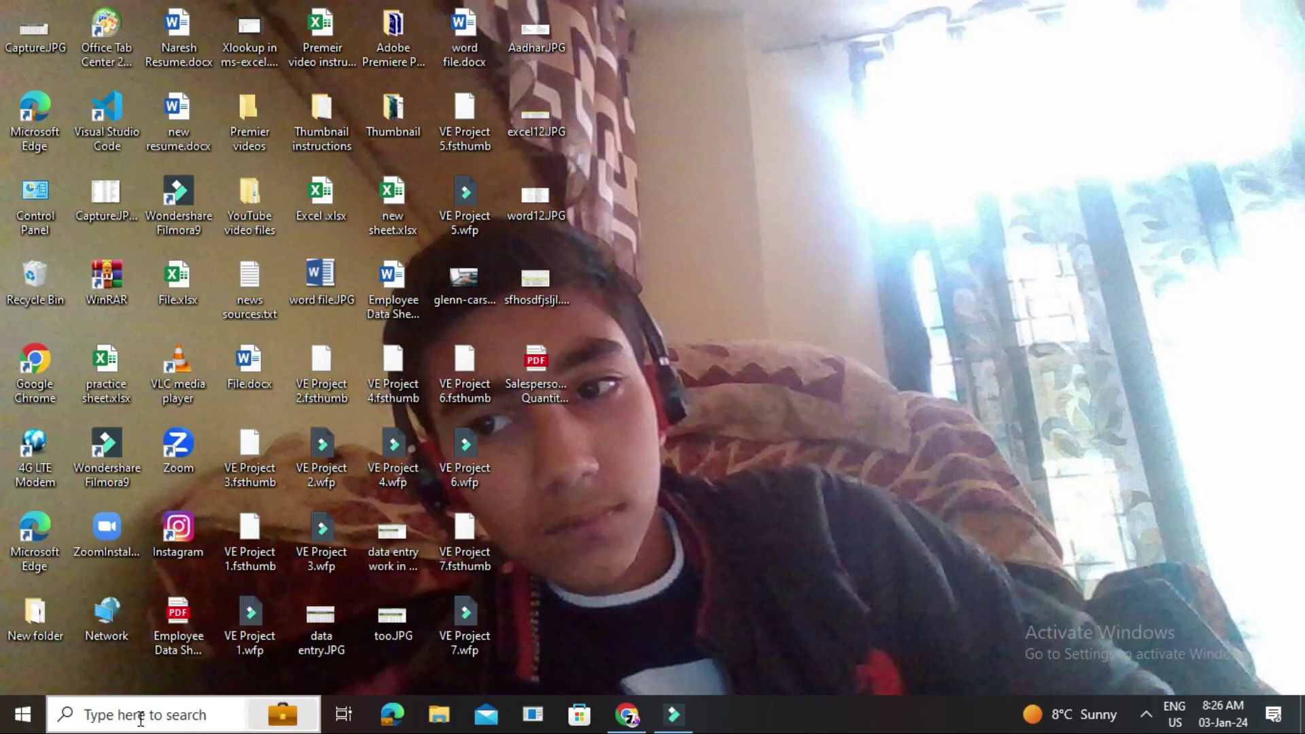
Launch Excel from the Windows search, maximize its window, and create a blank workbook
{"action": "left_click", "coordinate": [140, 716]}
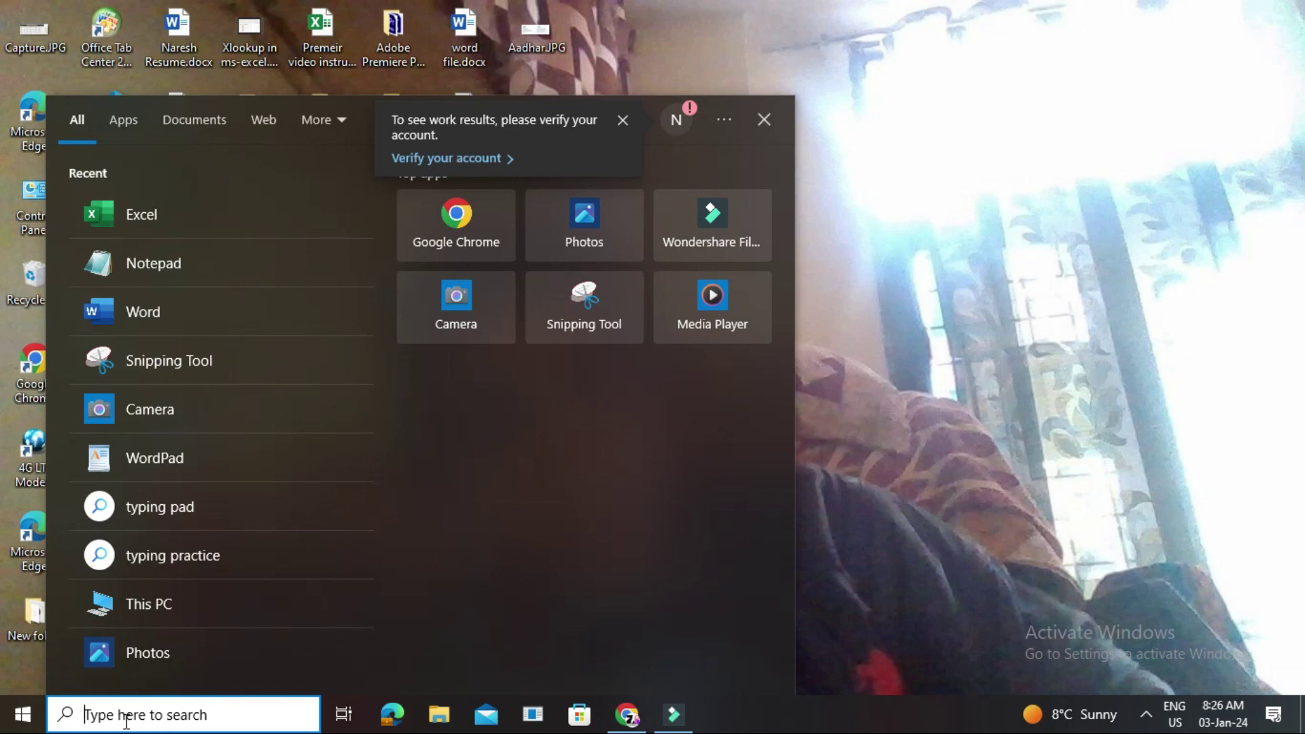
{"action": "type", "text": "Excel"}
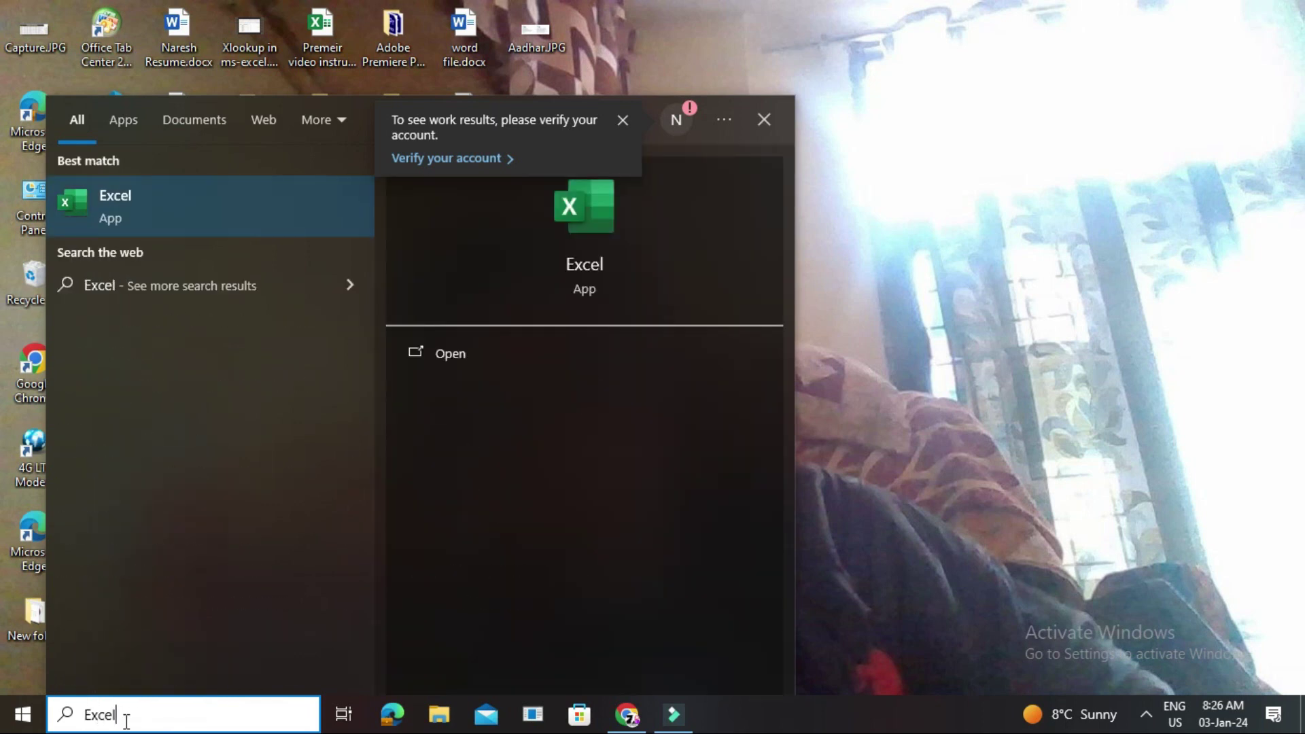
{"action": "left_click", "coordinate": [165, 218]}
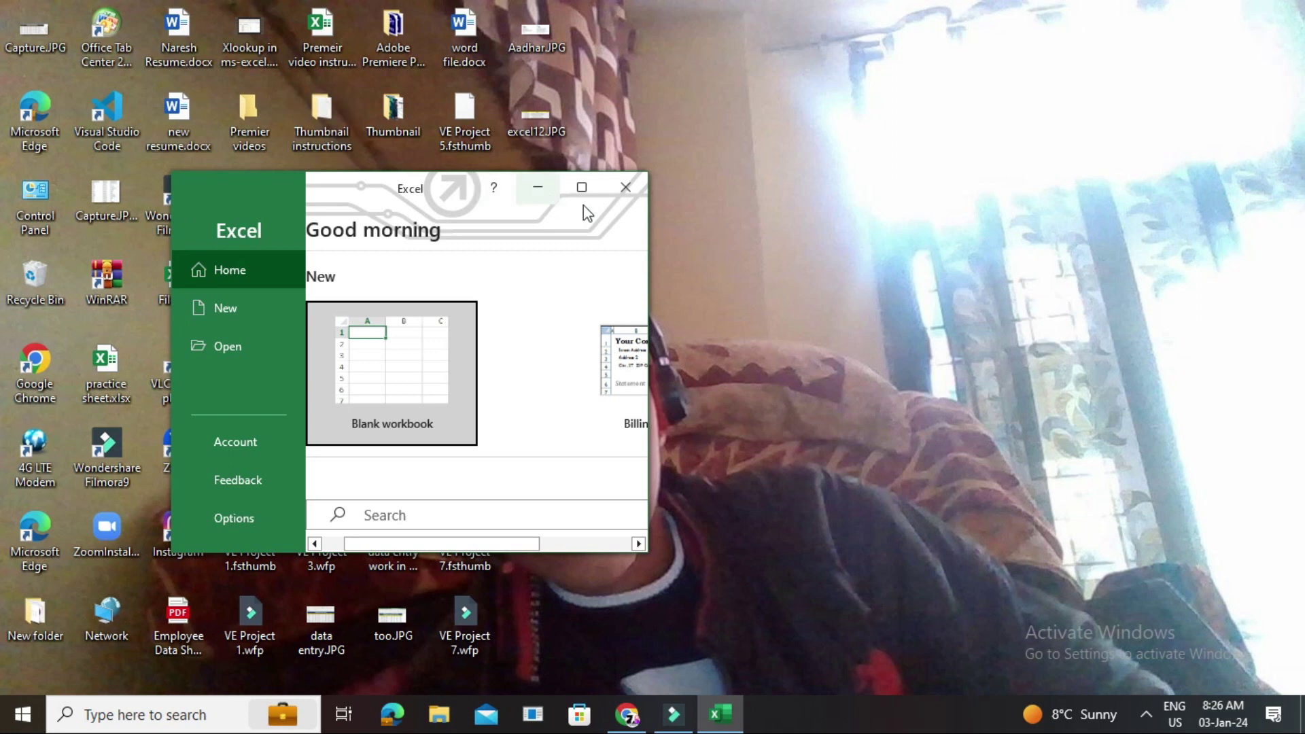
{"action": "left_click", "coordinate": [582, 187]}
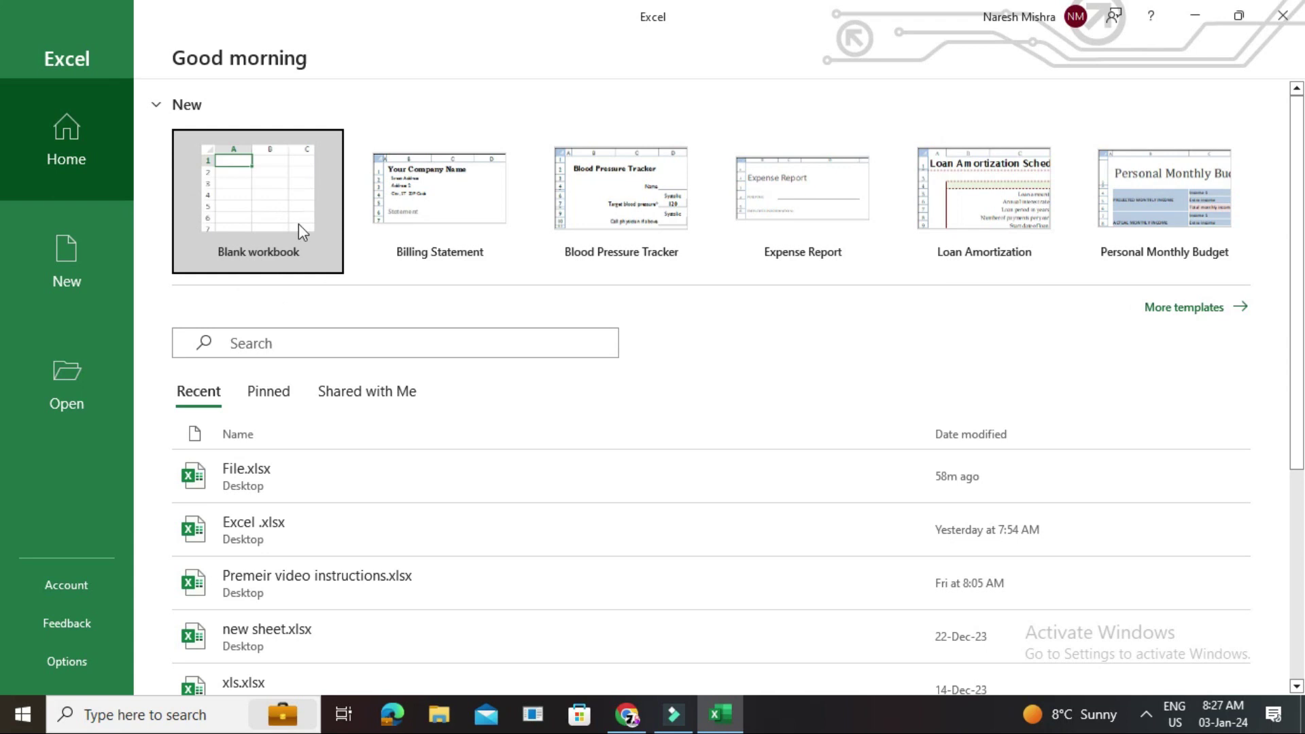
{"action": "left_click", "coordinate": [264, 212]}
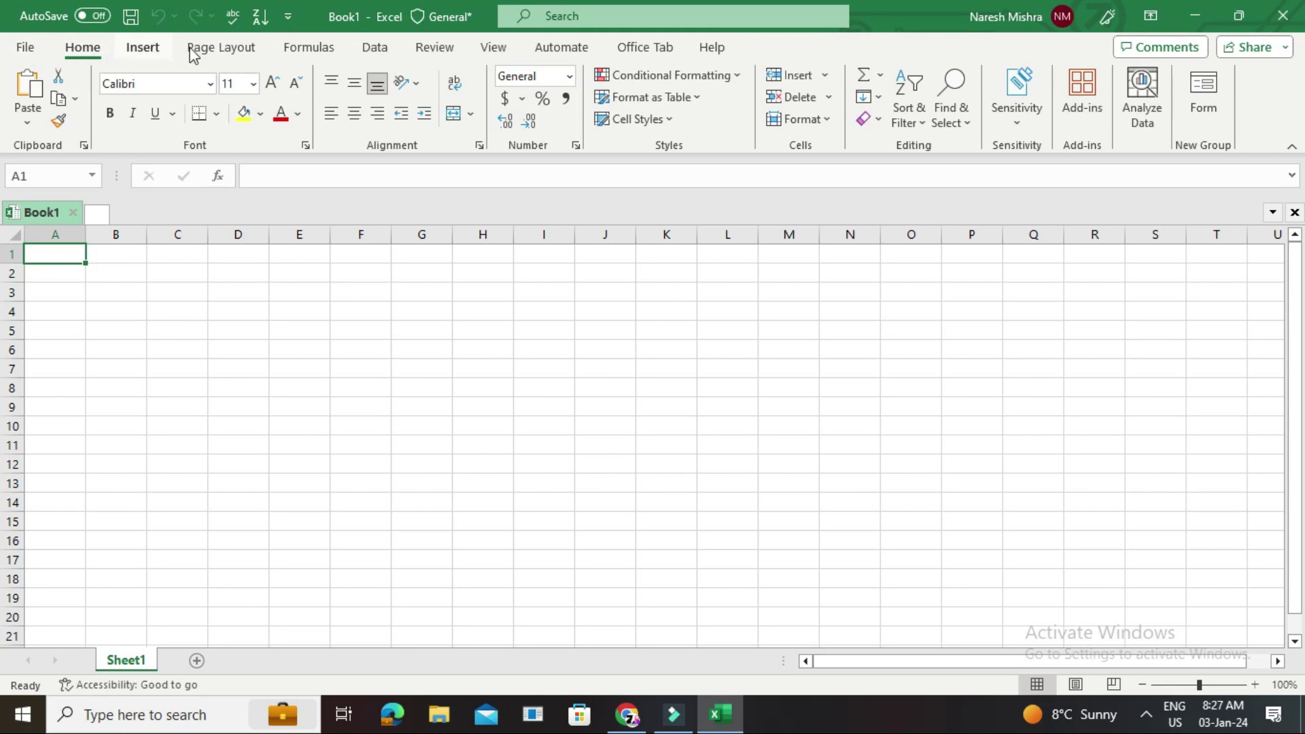
{"action": "scroll", "coordinate": [219, 51], "scroll_direction": "down", "scroll_amount": 2}
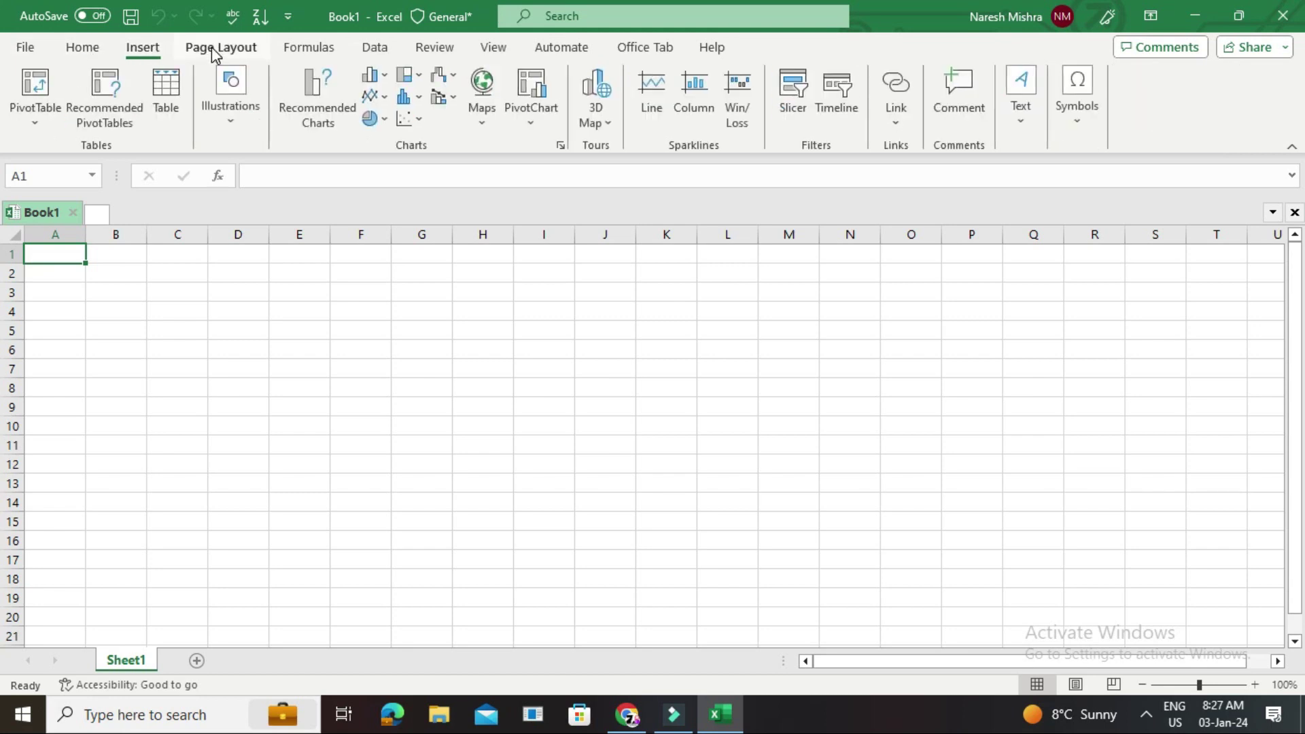
{"action": "left_click", "coordinate": [82, 54]}
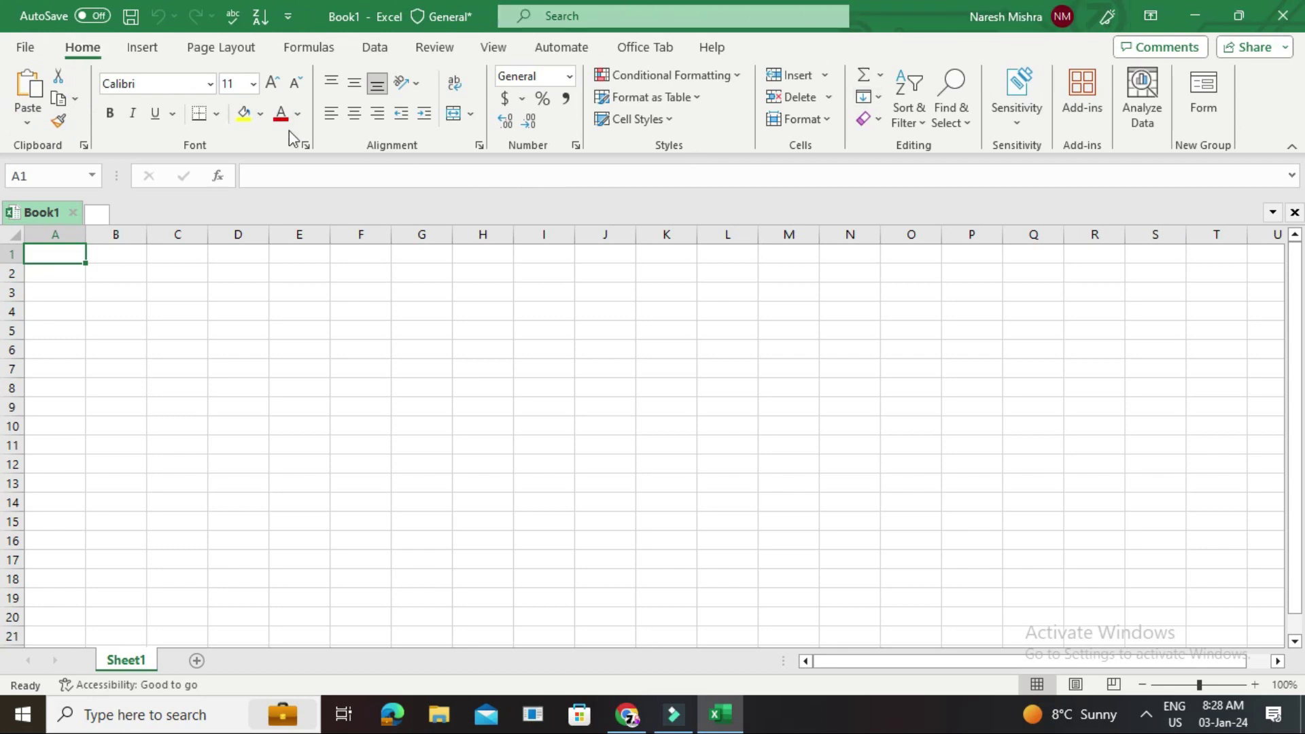
Cycle the ribbon display through Auto-hide Ribbon and Show Tabs, ending on Show Tabs and Commands
{"action": "left_click", "coordinate": [1153, 29]}
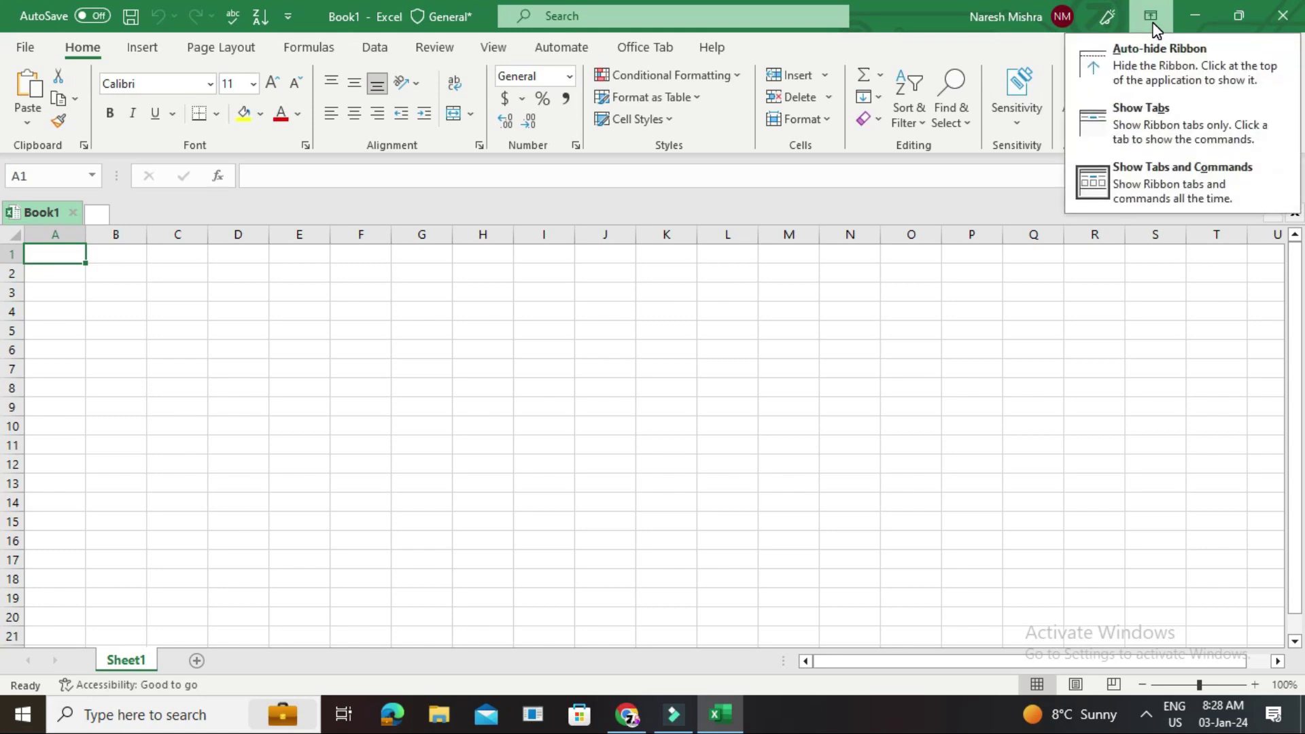
{"action": "left_click", "coordinate": [1153, 53]}
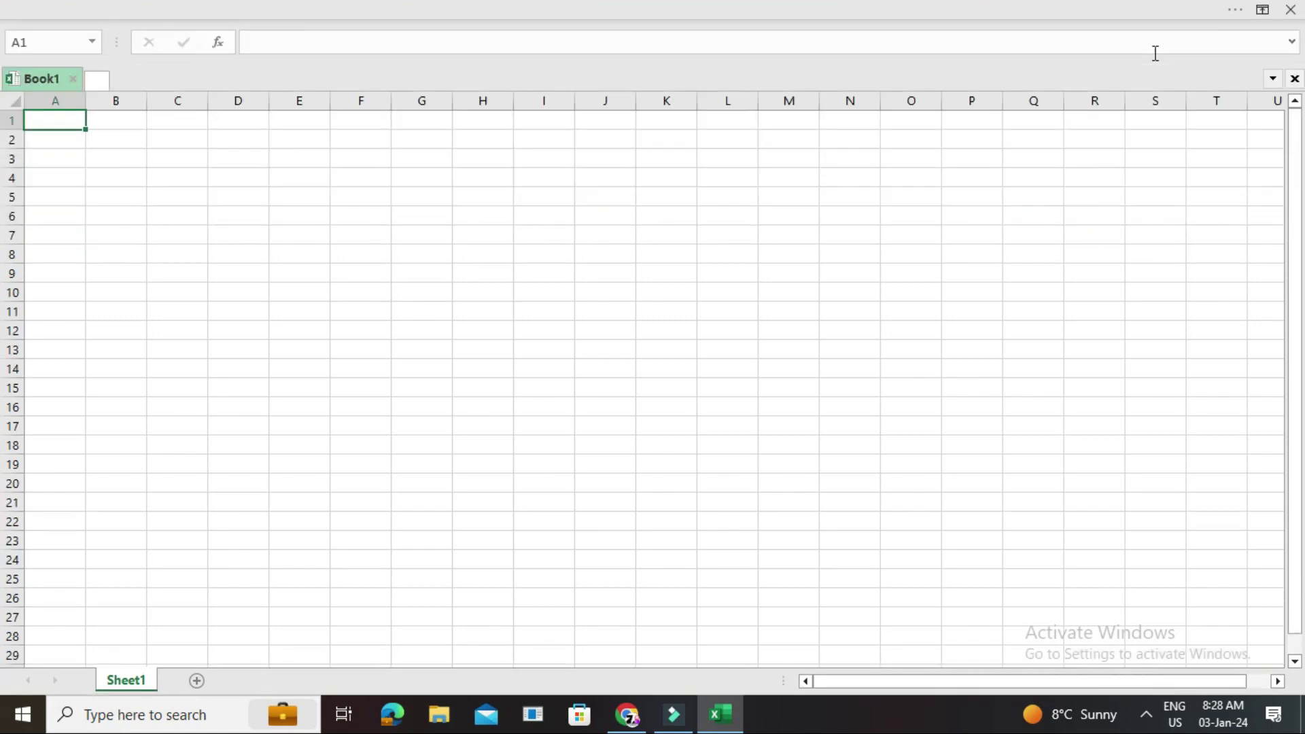
{"action": "left_click", "coordinate": [1262, 9]}
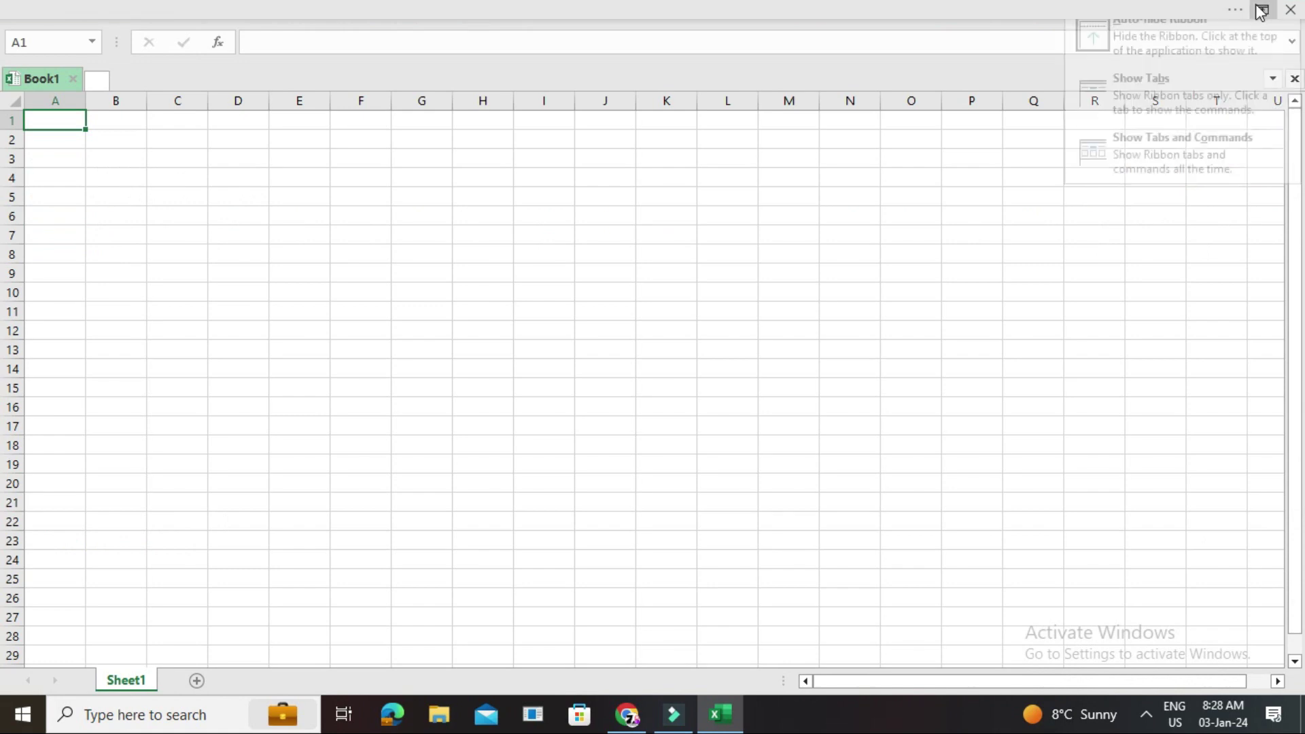
{"action": "left_click", "coordinate": [1196, 96]}
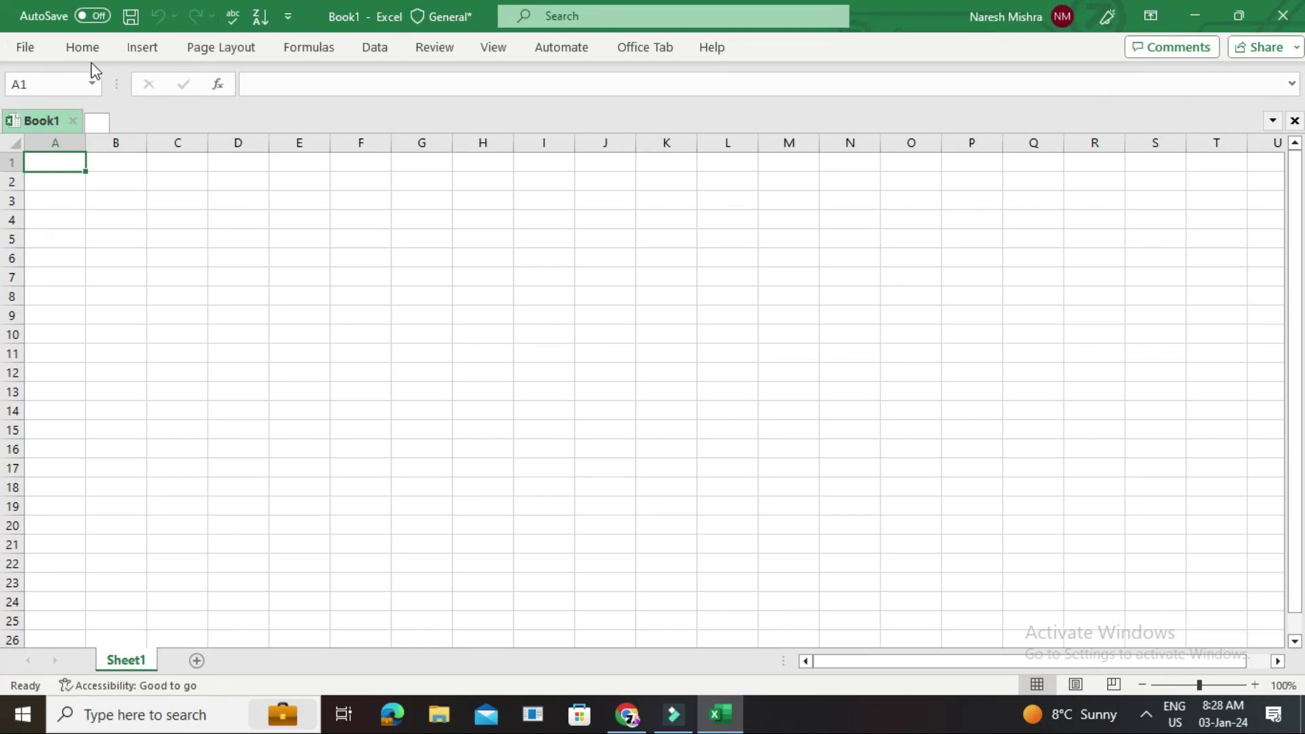
{"action": "left_click", "coordinate": [1148, 16]}
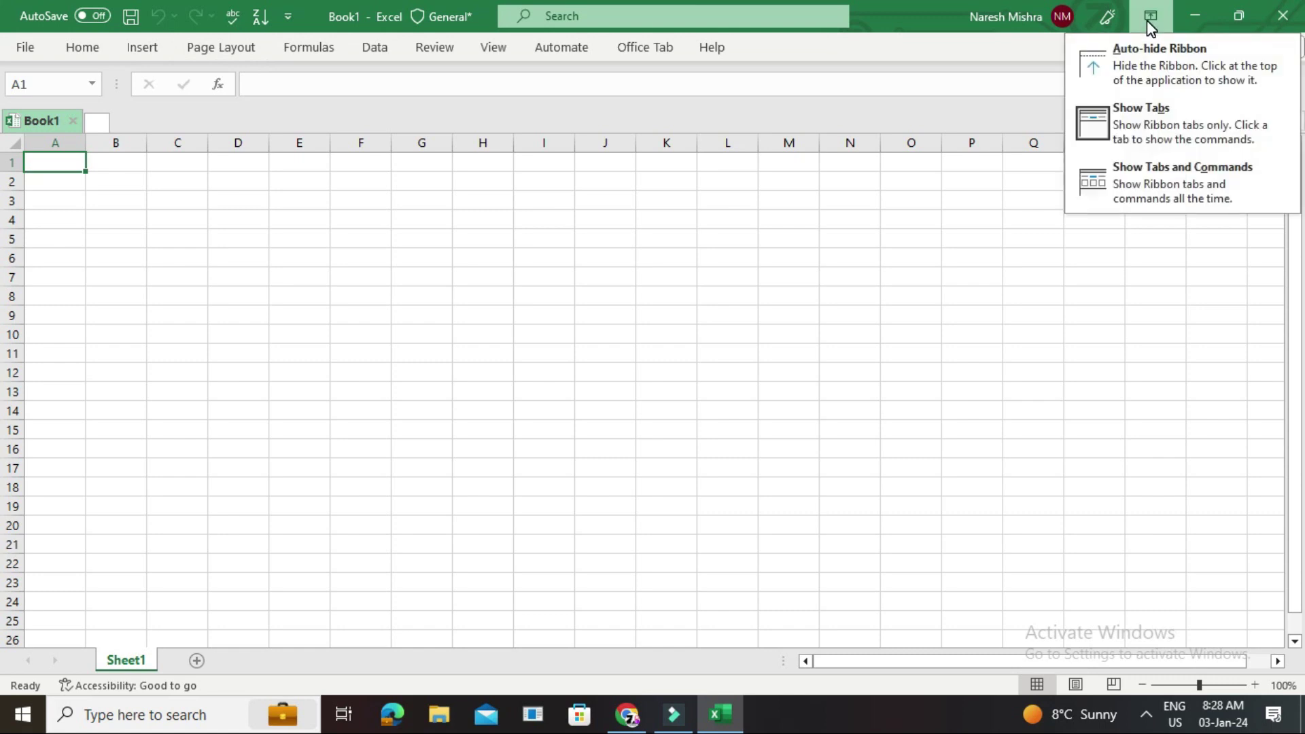
{"action": "left_click", "coordinate": [1159, 166]}
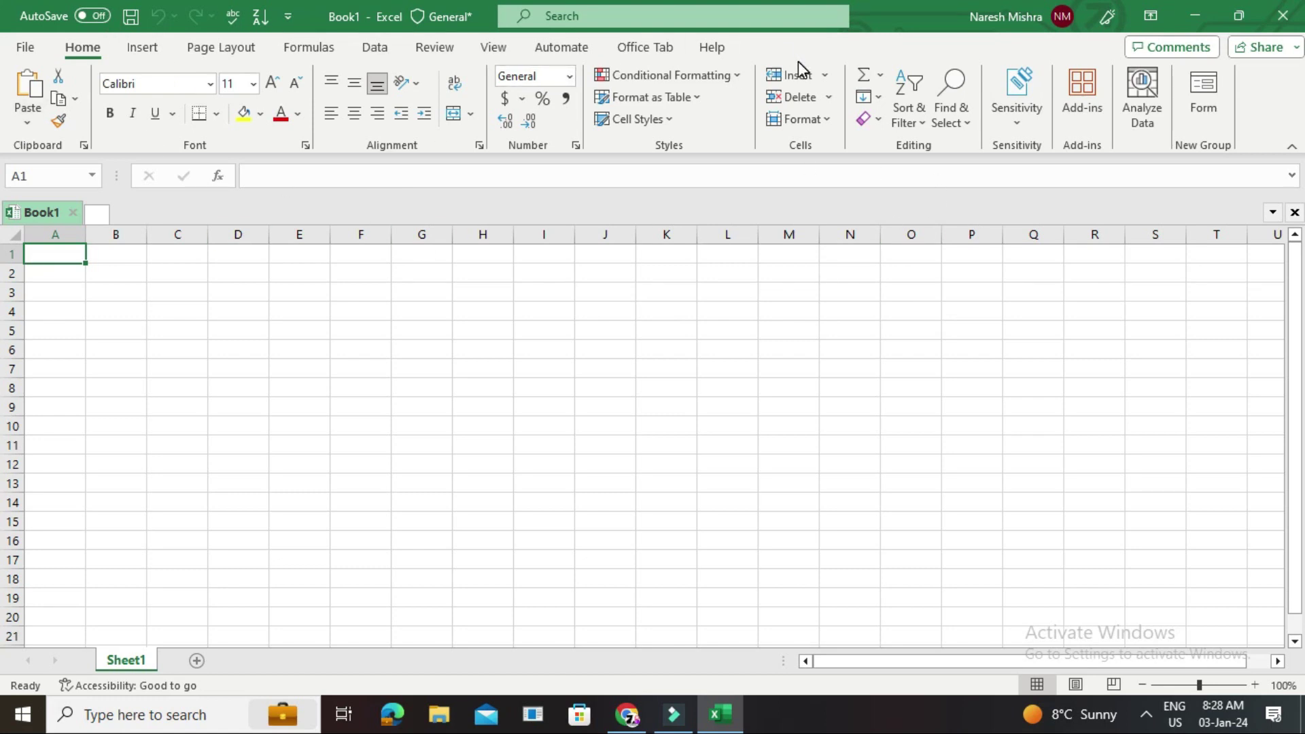
Add the Copy command to the Quick Access Toolbar through its customization options
{"action": "left_click", "coordinate": [287, 18]}
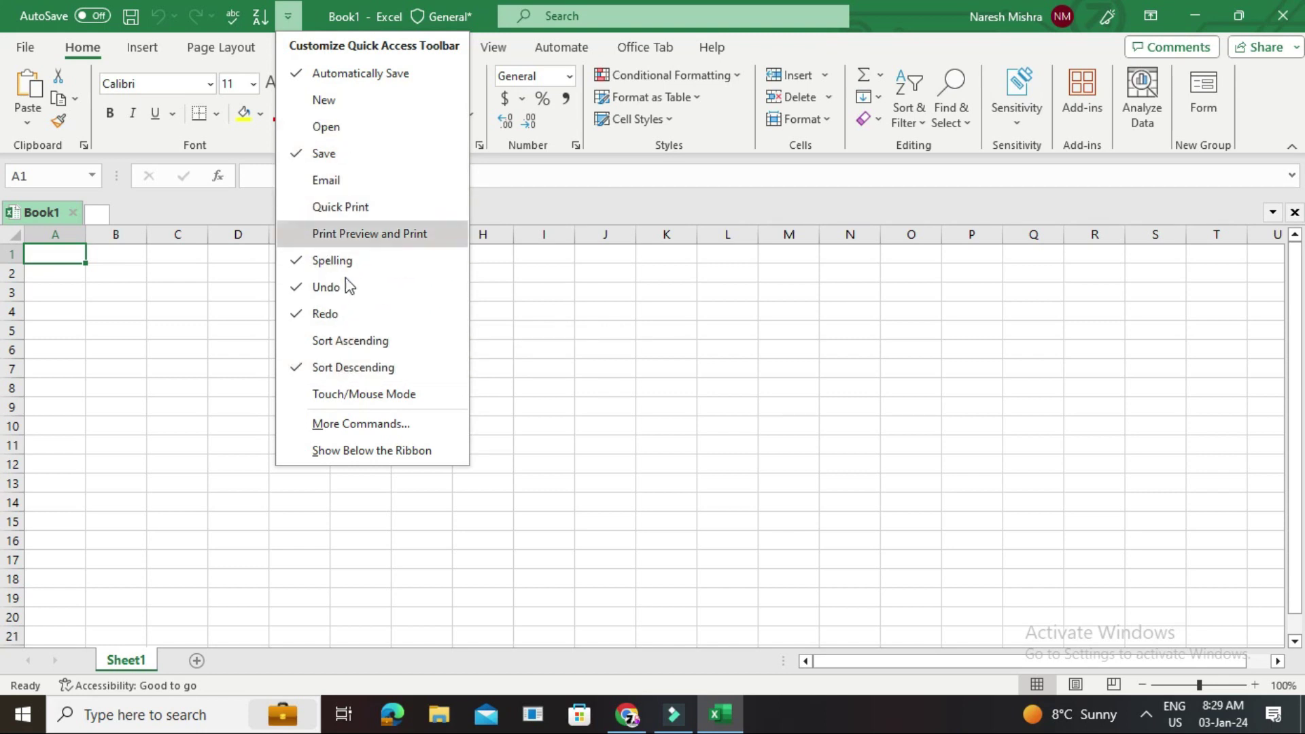
{"action": "left_click", "coordinate": [345, 423]}
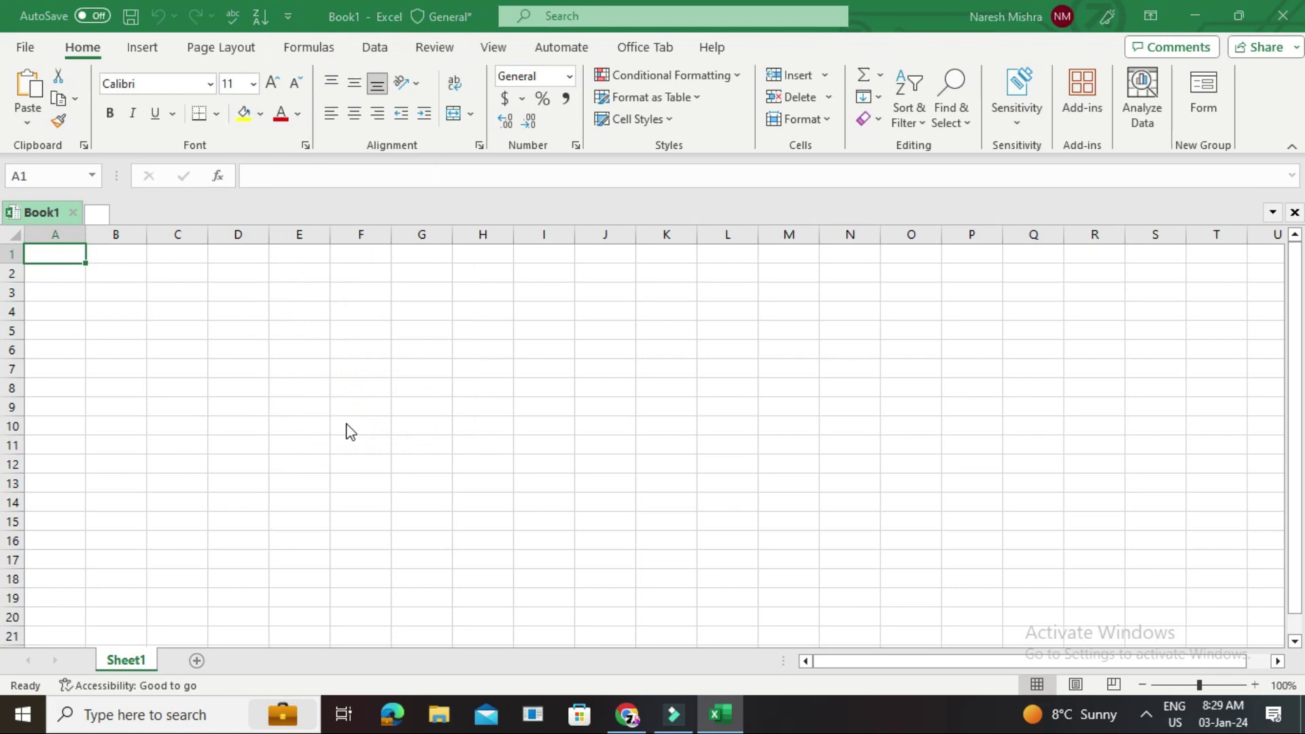
{"action": "left_click", "coordinate": [482, 340]}
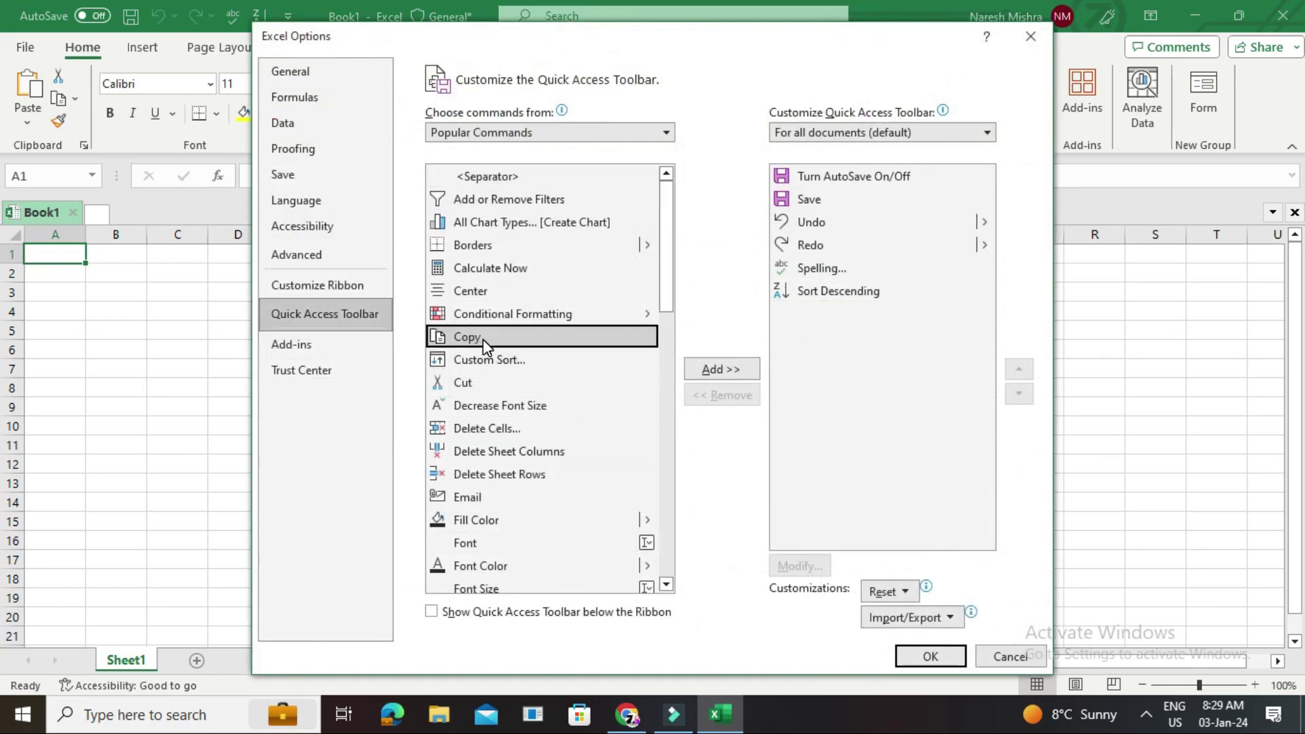
{"action": "left_click", "coordinate": [727, 371]}
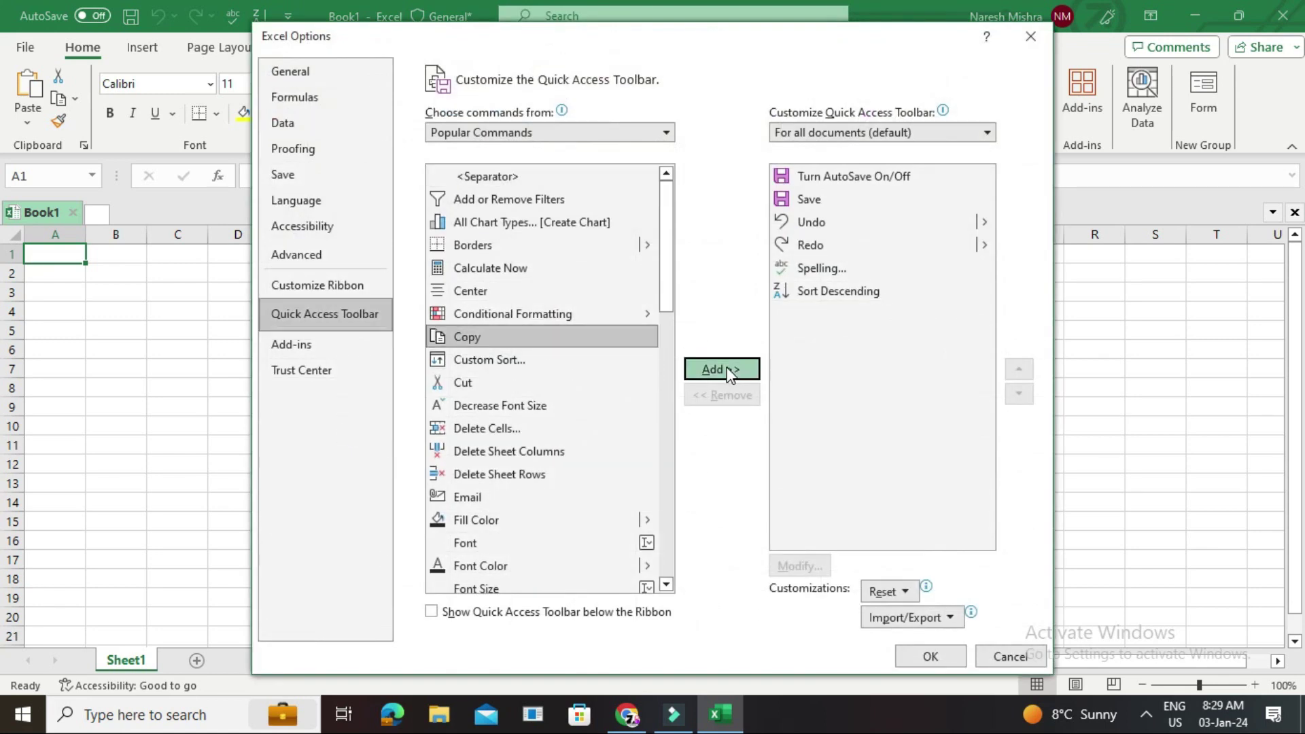
{"action": "left_click", "coordinate": [928, 657]}
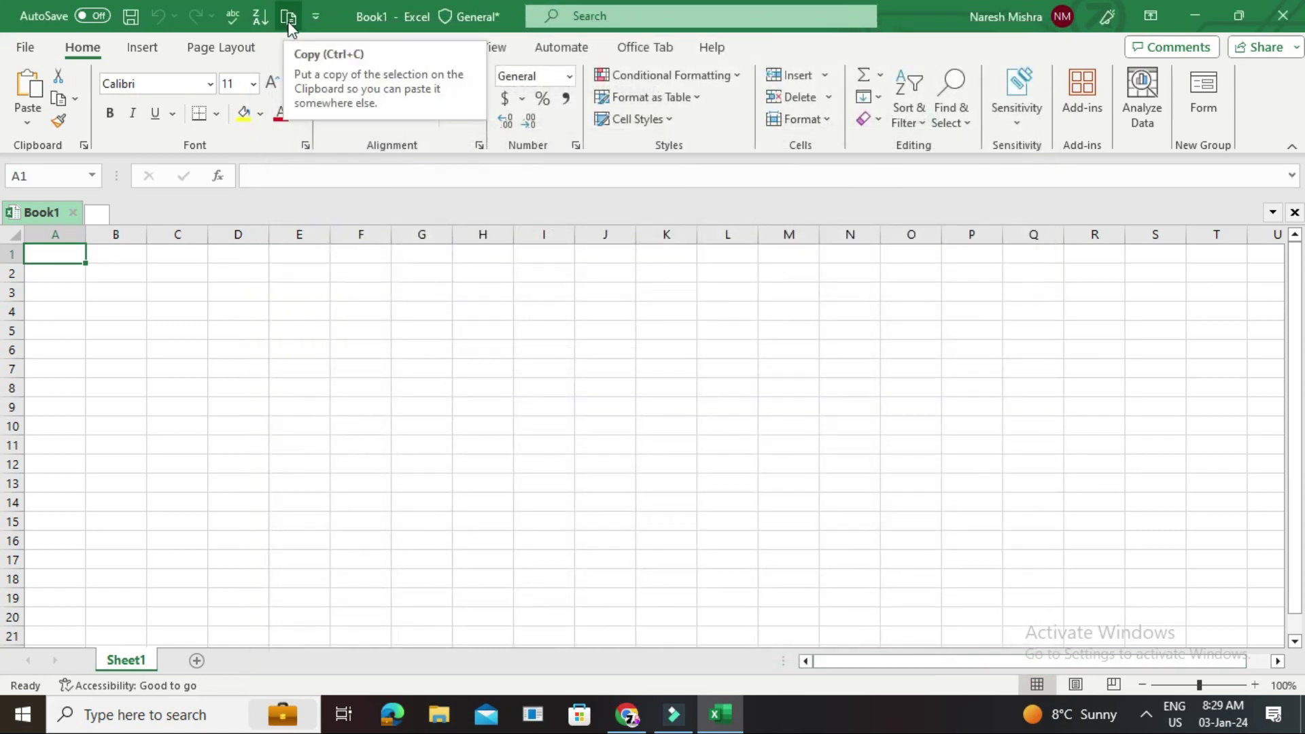
Remove the Copy command from the Quick Access Toolbar
{"action": "left_click", "coordinate": [315, 18]}
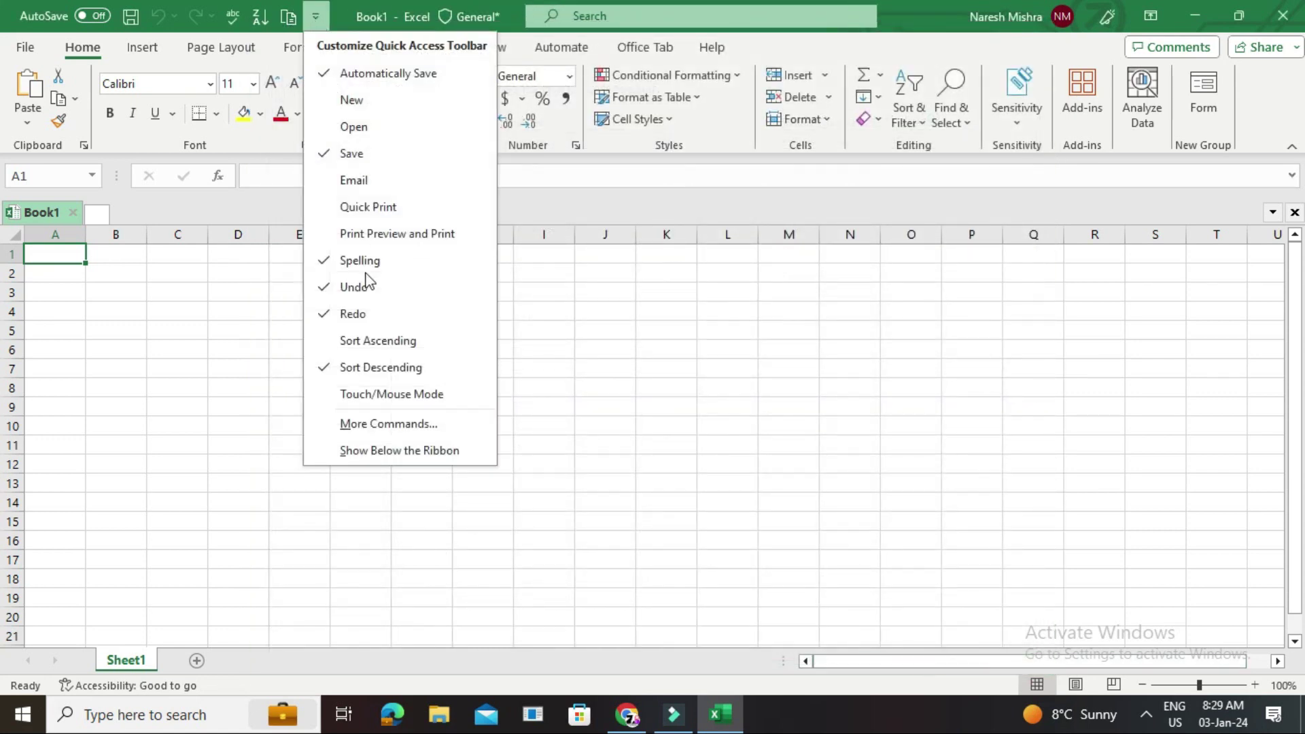
{"action": "left_click", "coordinate": [390, 424]}
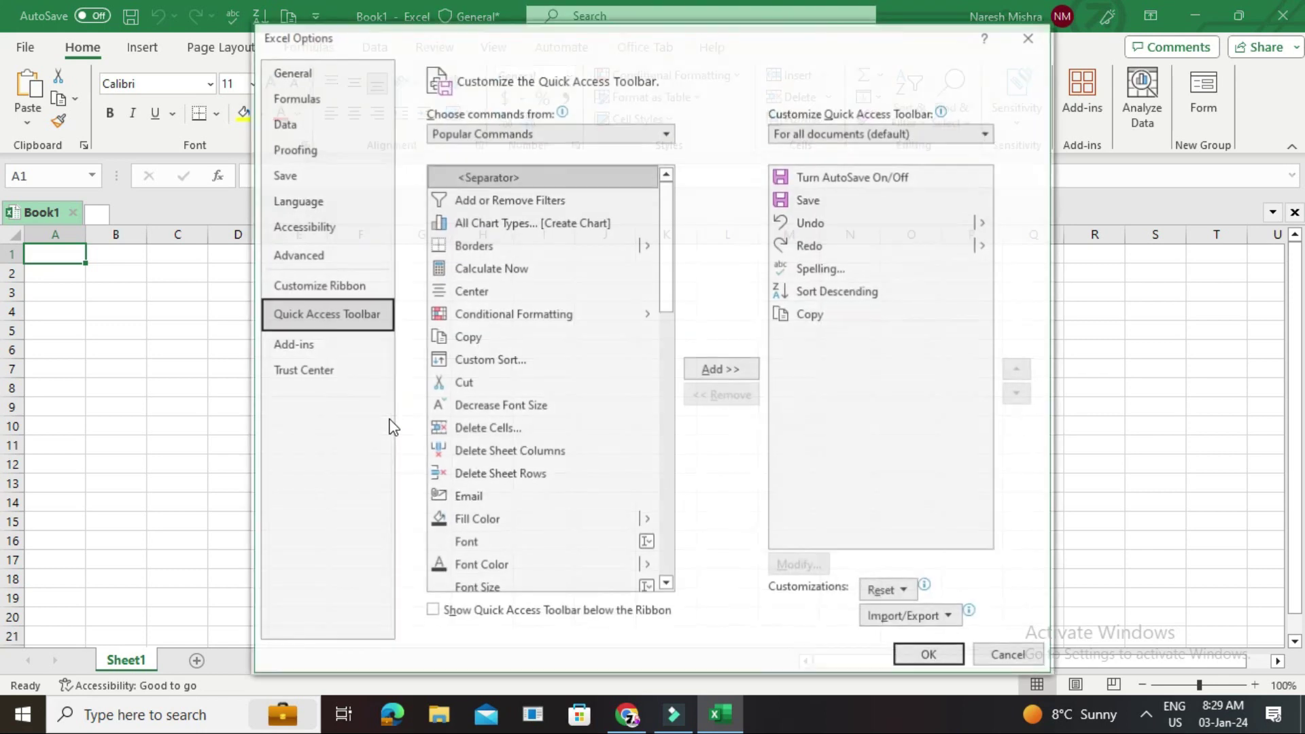
{"action": "left_click", "coordinate": [826, 312]}
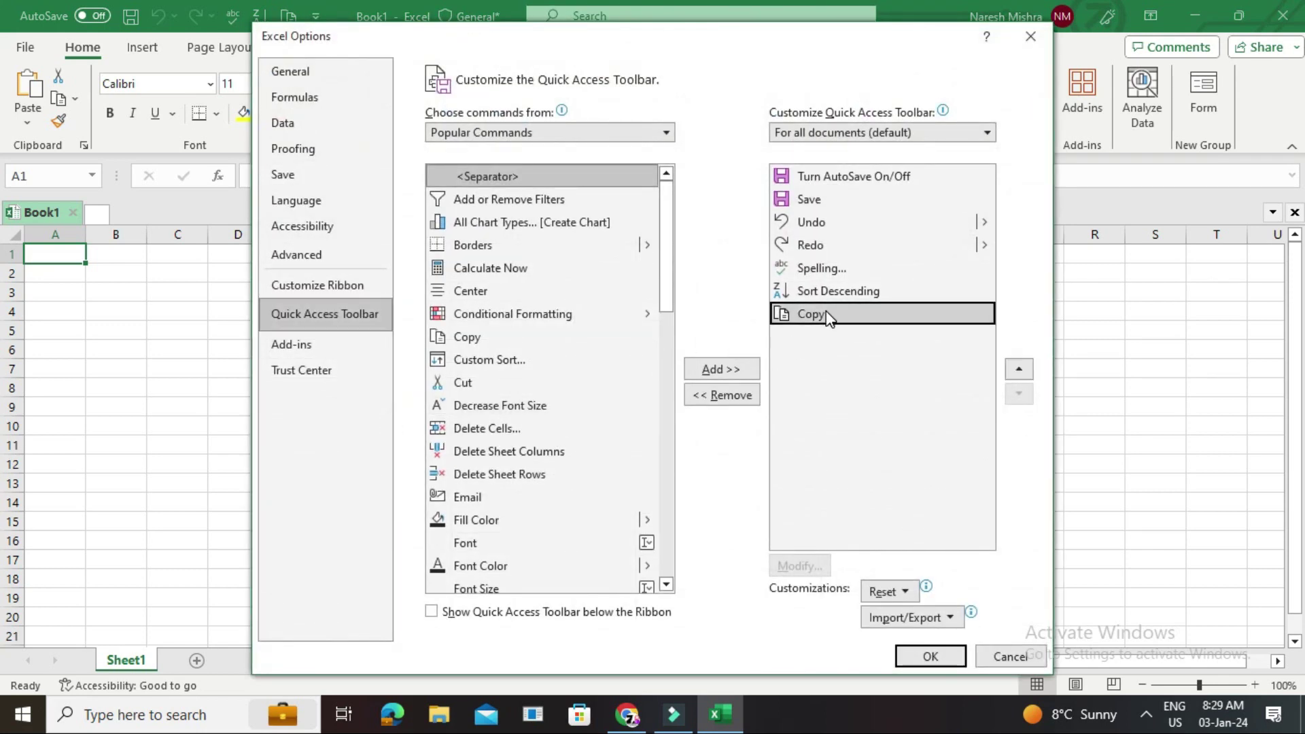
{"action": "left_click", "coordinate": [729, 397]}
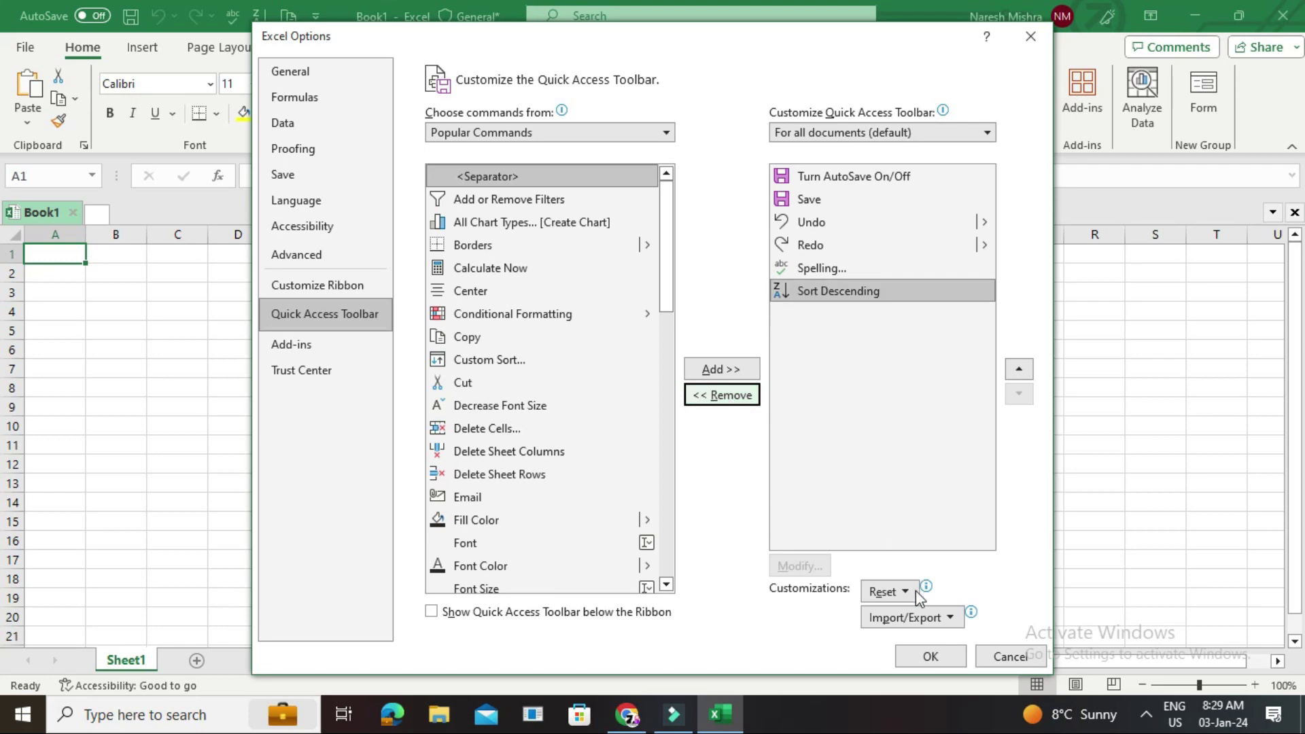
{"action": "left_click", "coordinate": [929, 657]}
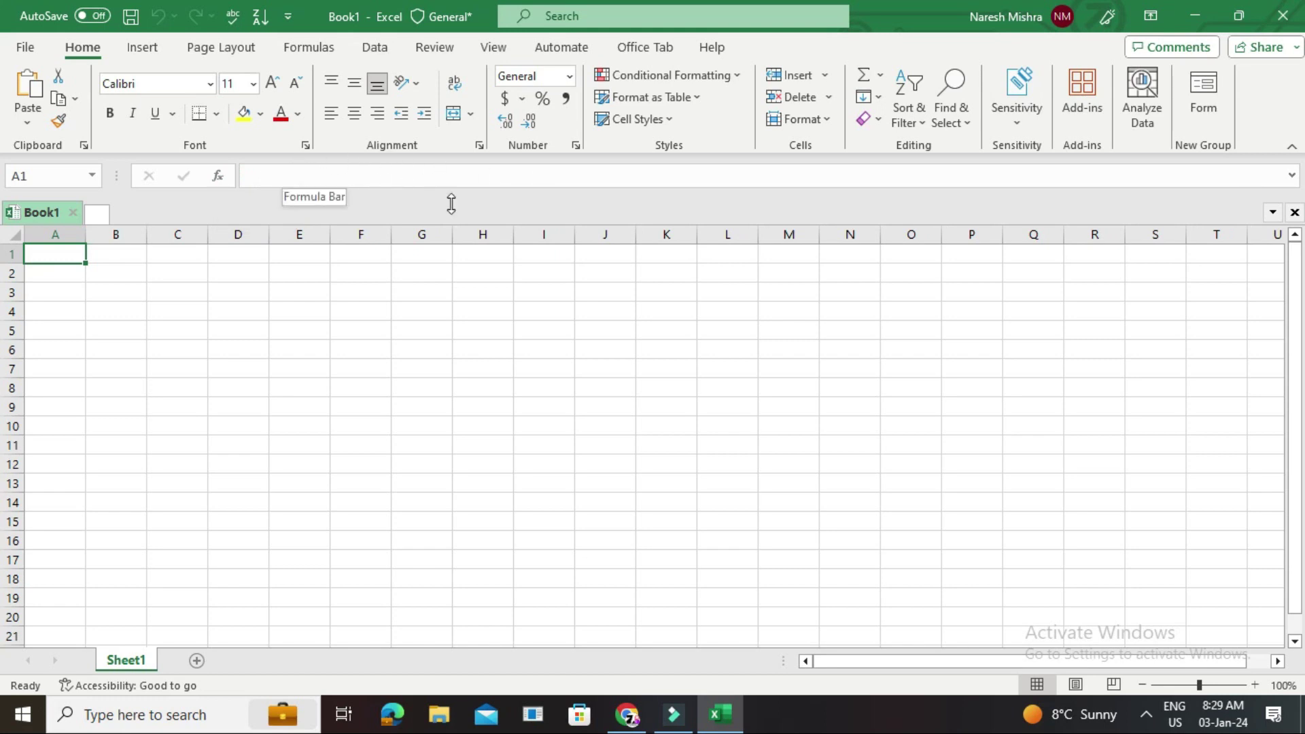
Select cell G5, place the cursor in the formula bar, and leave the empty edit by selecting cell A2
{"action": "left_click", "coordinate": [449, 330]}
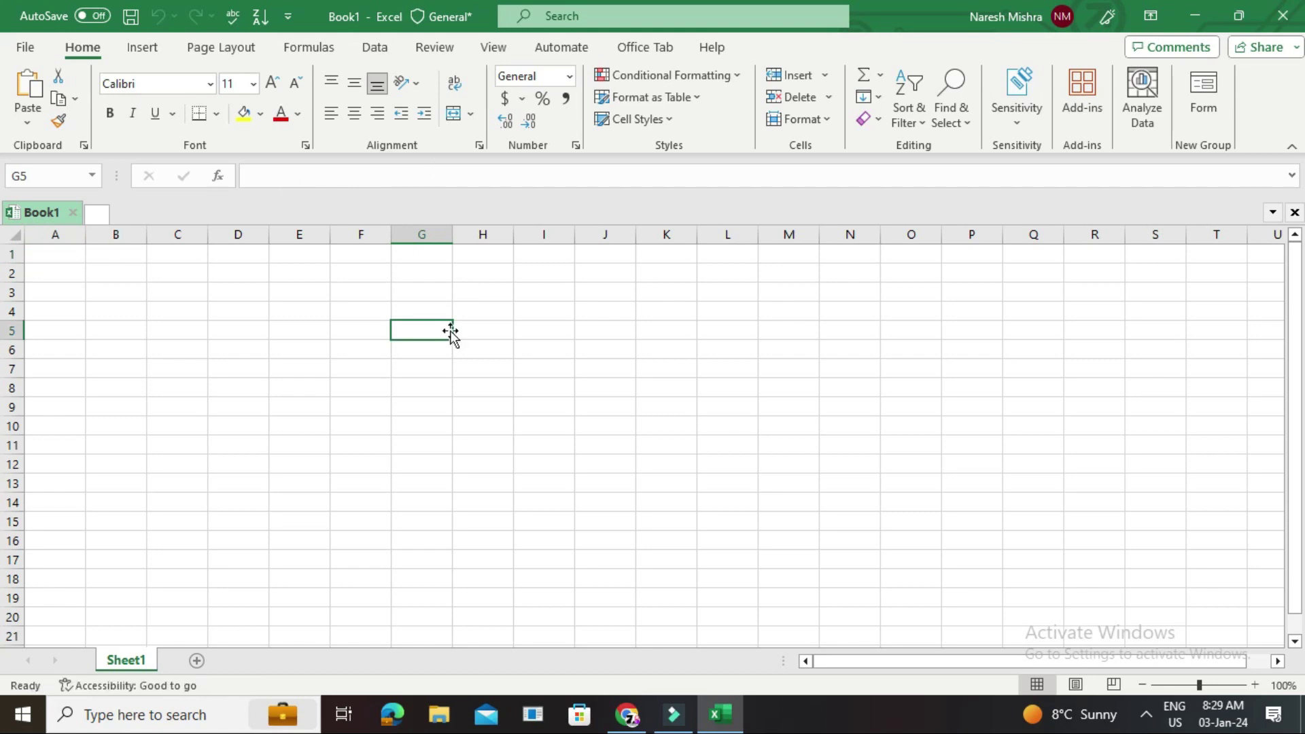
{"action": "left_click", "coordinate": [255, 178]}
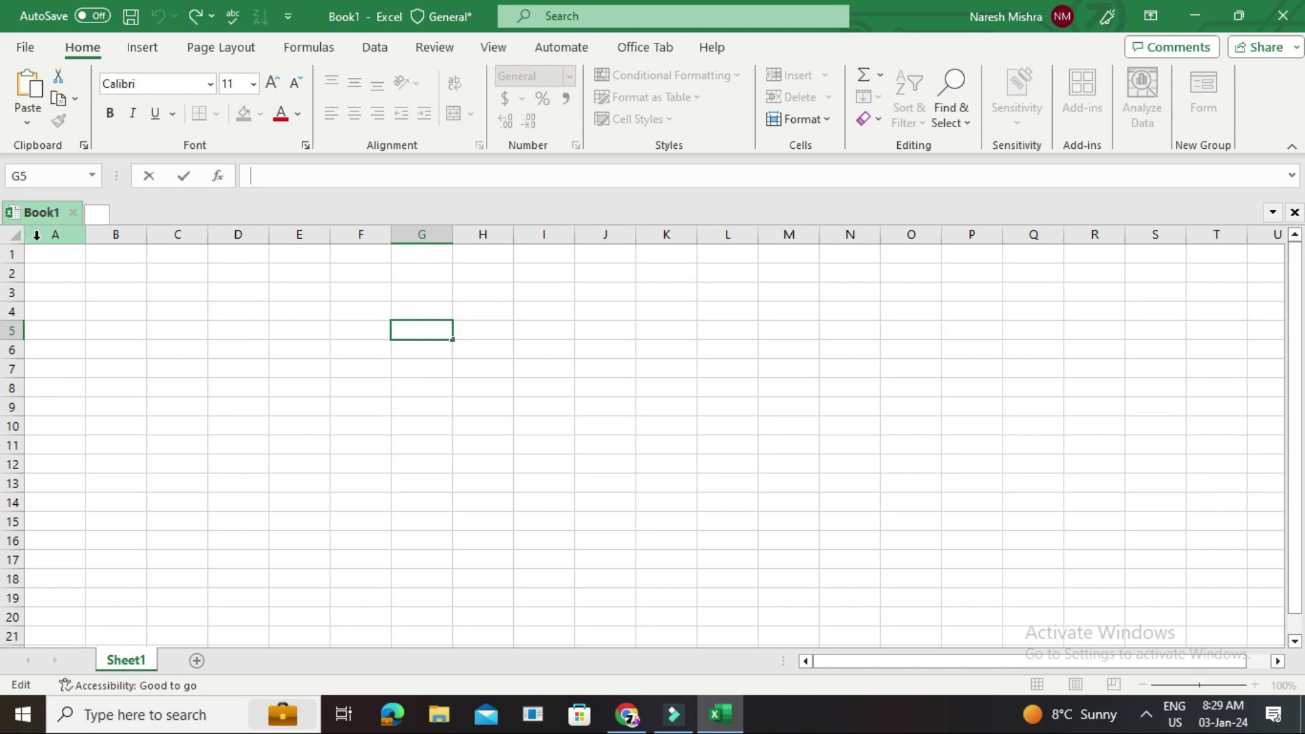
{"action": "left_click", "coordinate": [54, 274]}
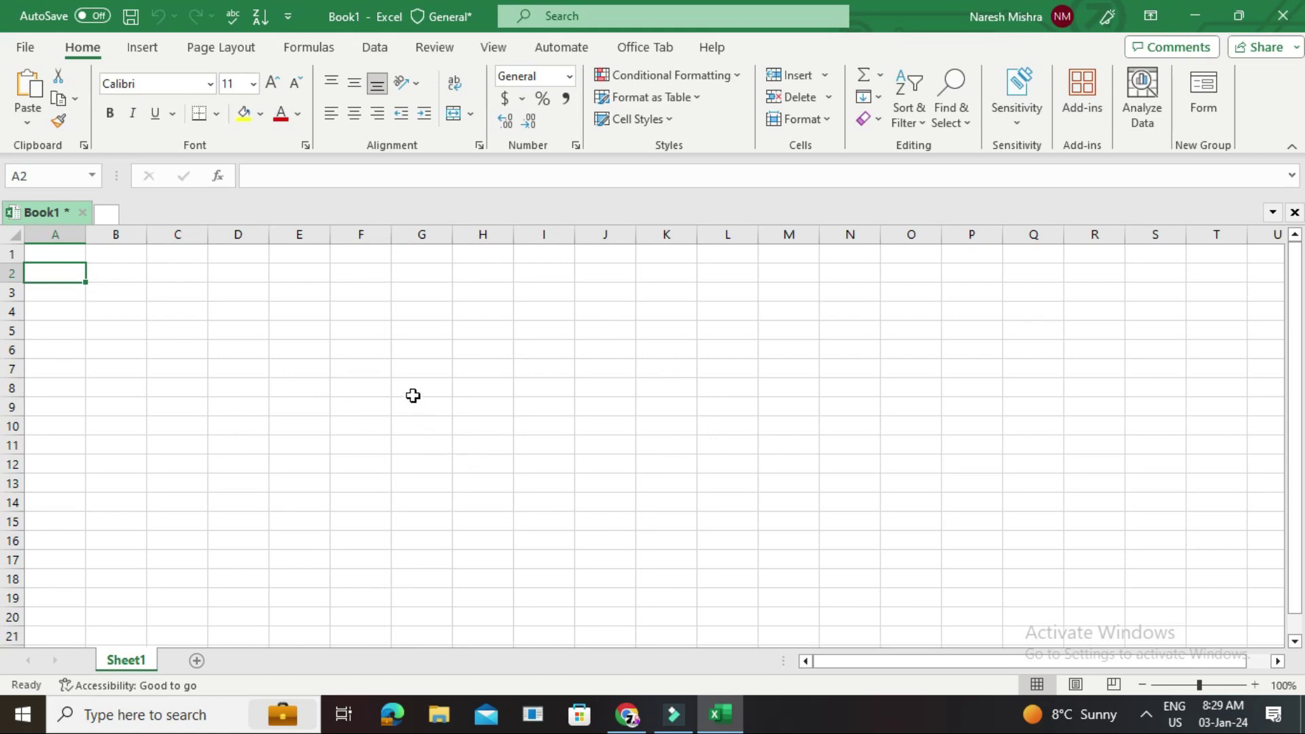
Select entire columns from A through D one at a time to show the sheet's columns
{"action": "left_click", "coordinate": [62, 236]}
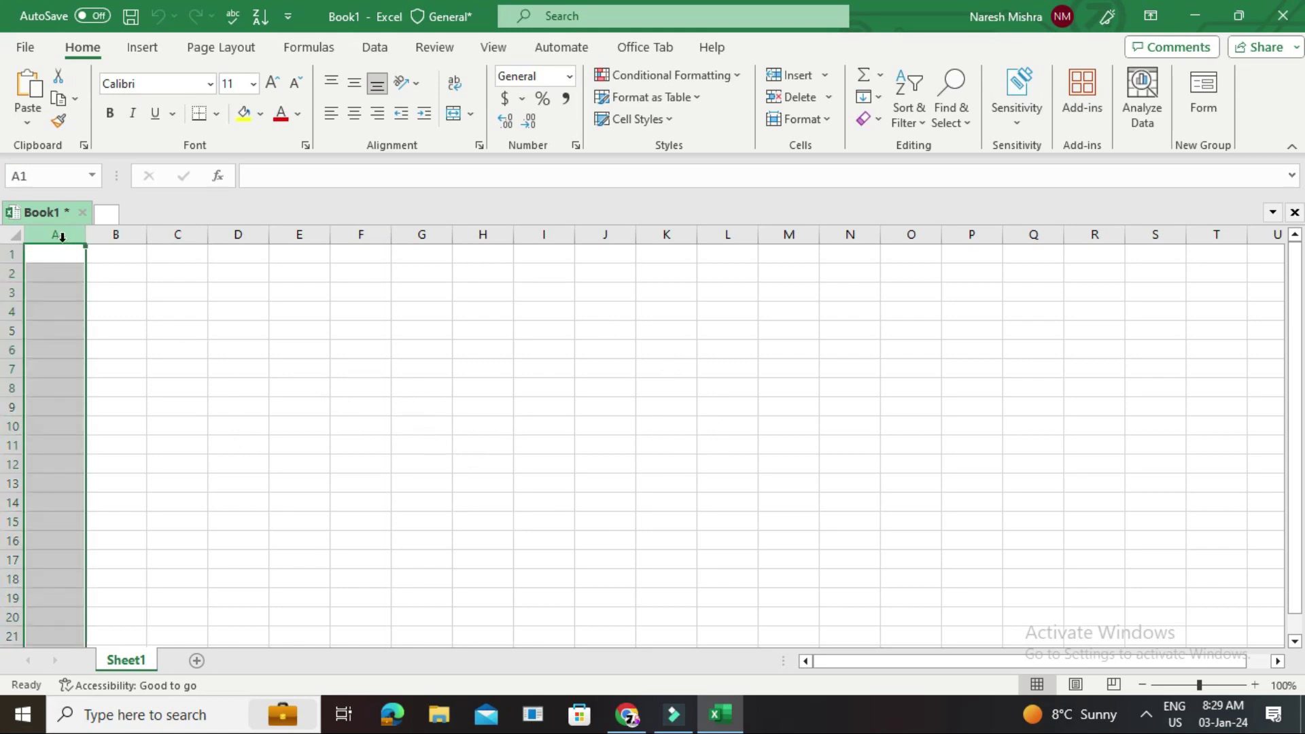
{"action": "left_click", "coordinate": [116, 234]}
{"action": "left_click", "coordinate": [163, 235]}
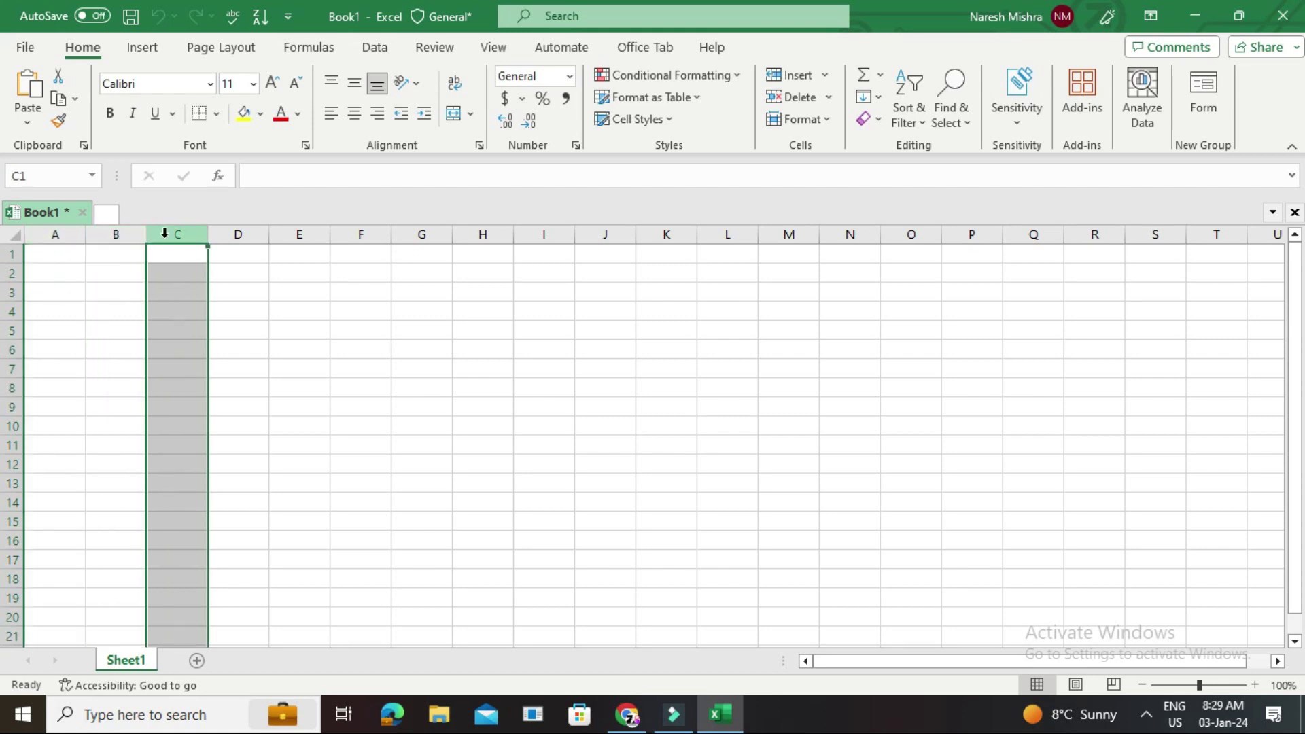
{"action": "left_click", "coordinate": [57, 235]}
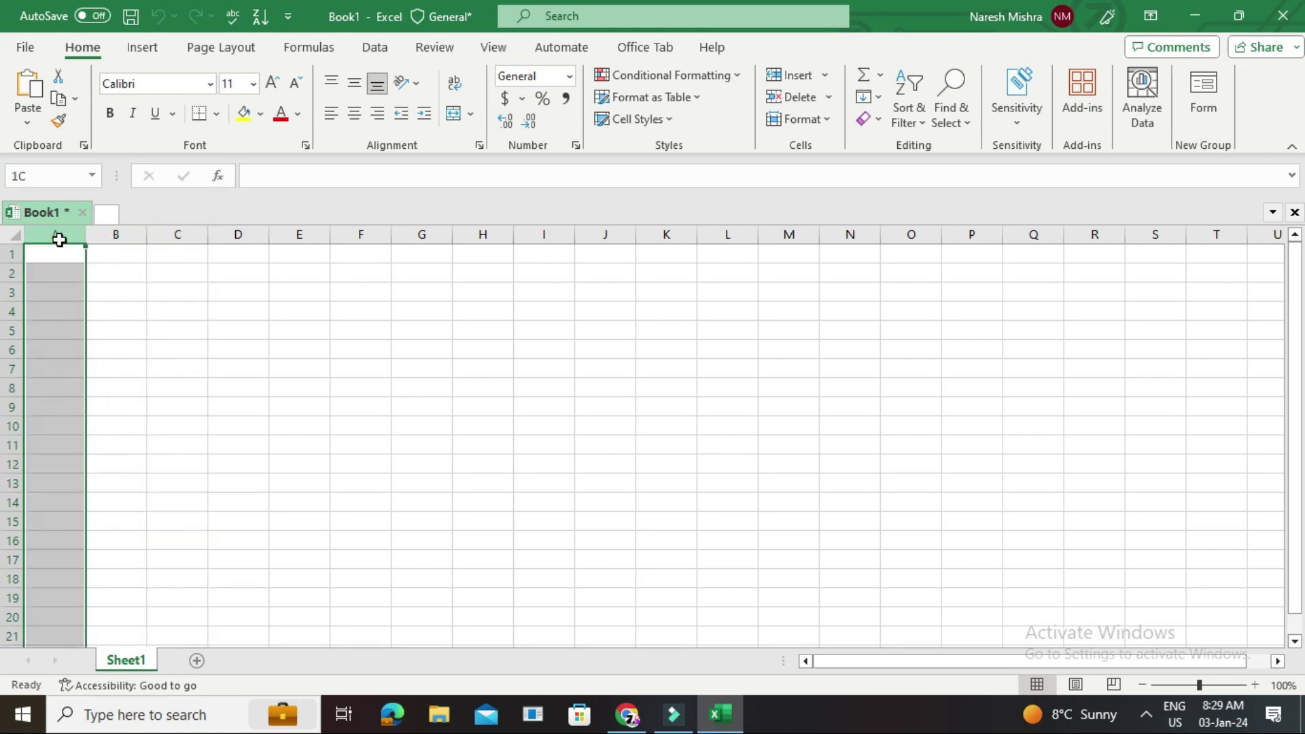
{"action": "left_click", "coordinate": [105, 235]}
{"action": "left_click", "coordinate": [165, 234]}
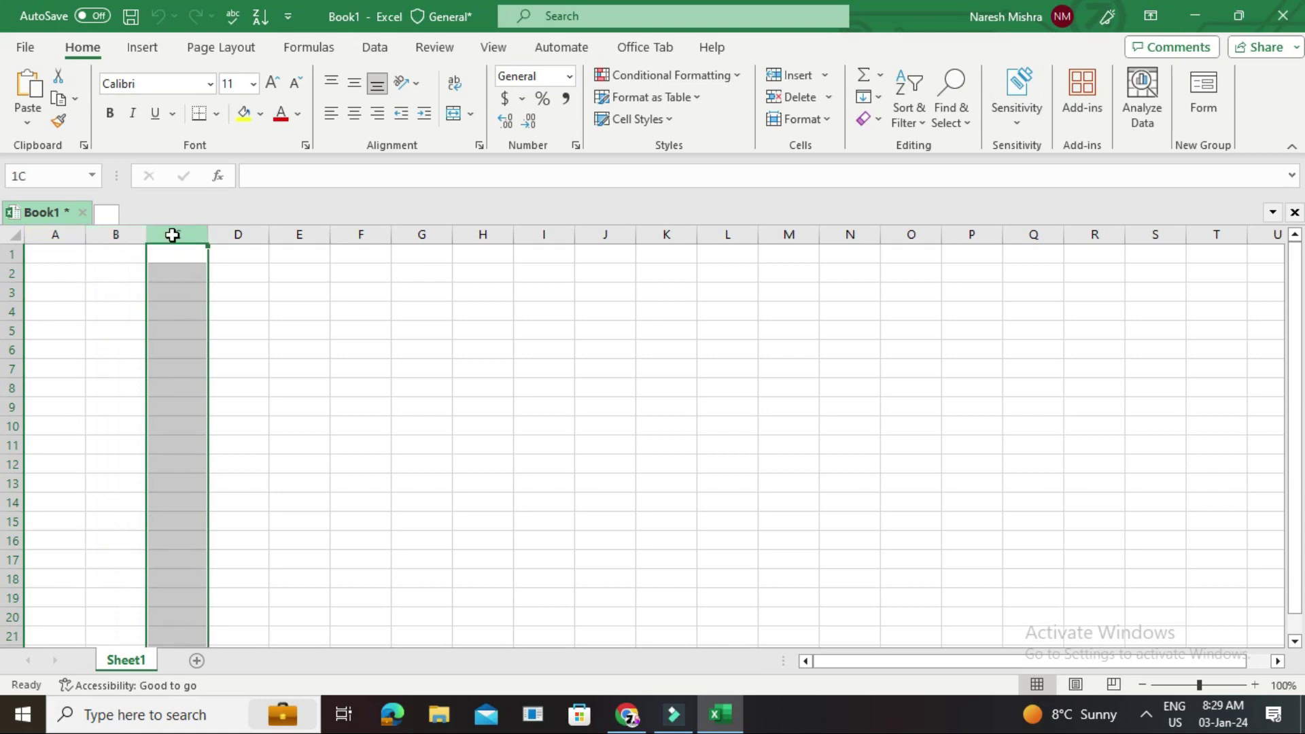
{"action": "left_click", "coordinate": [231, 233]}
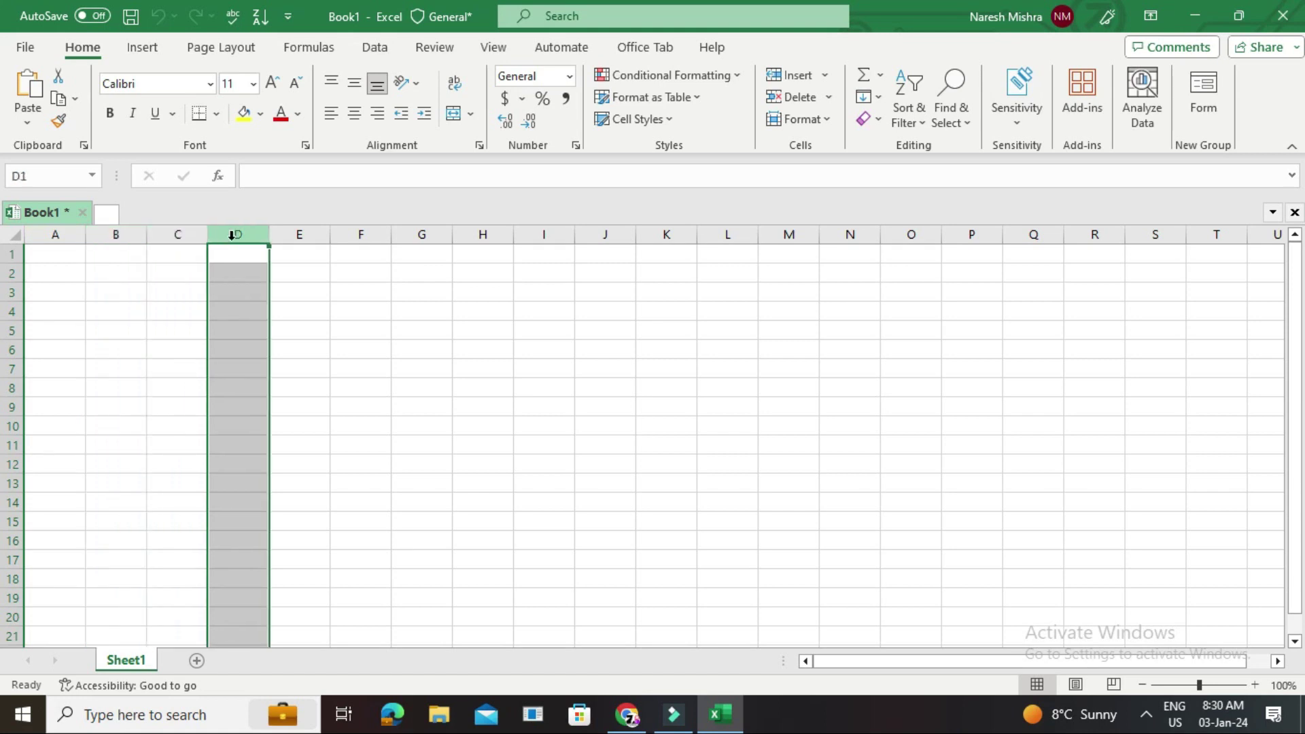
Select entire rows 1 to 4 one at a time to show the sheet's rows, ending with column A selected
{"action": "left_click", "coordinate": [13, 259]}
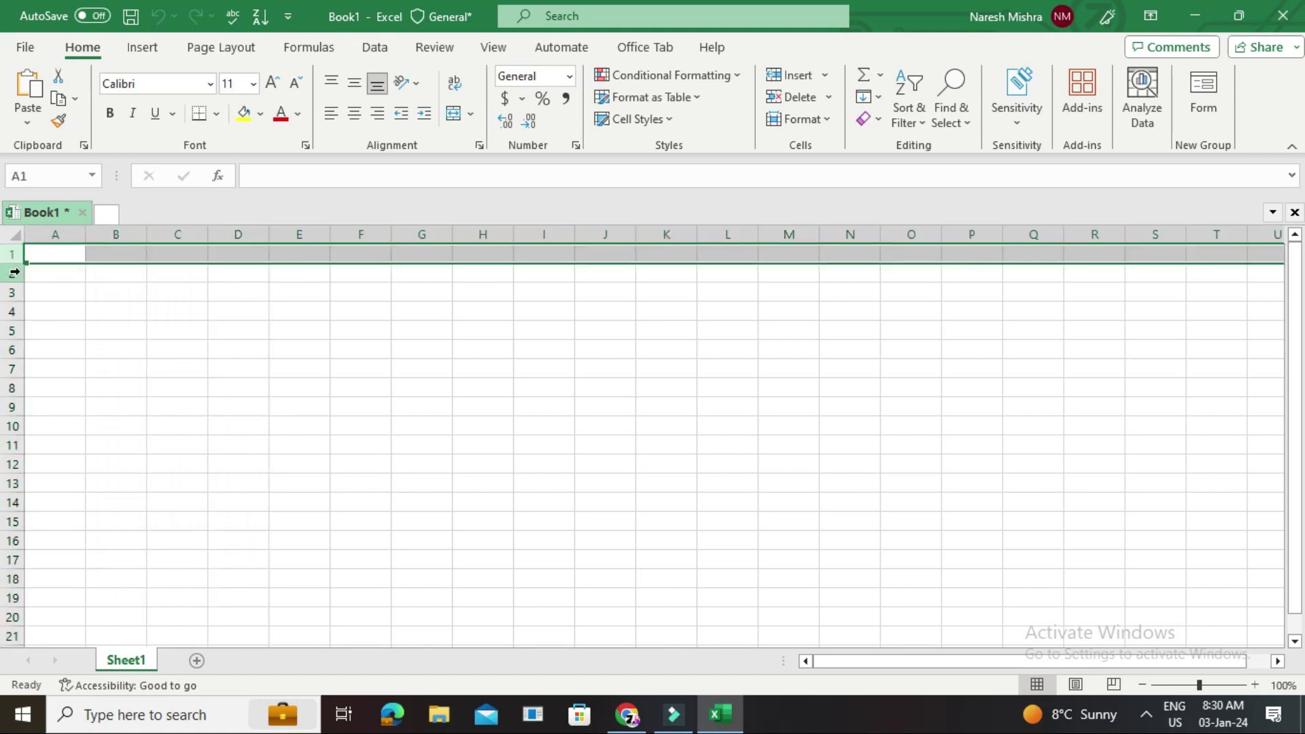
{"action": "left_click", "coordinate": [13, 273]}
{"action": "left_click", "coordinate": [14, 293]}
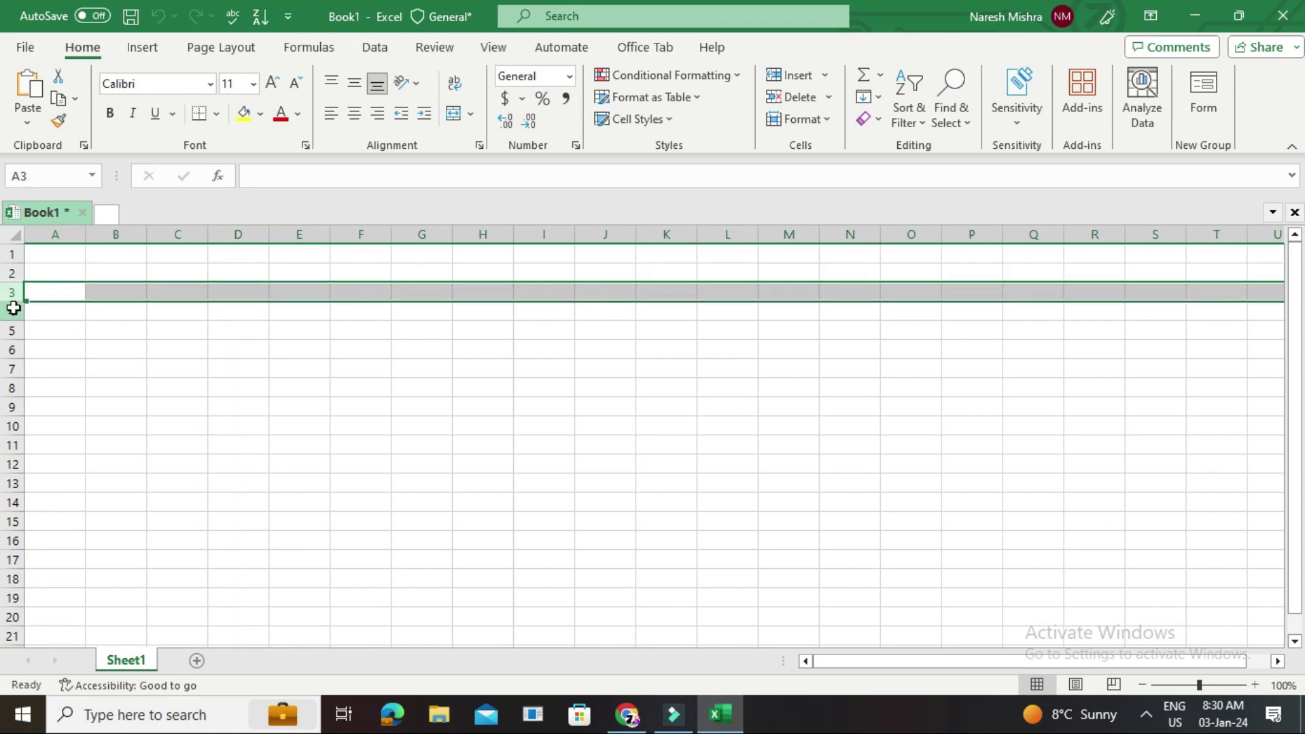
{"action": "left_click", "coordinate": [13, 309]}
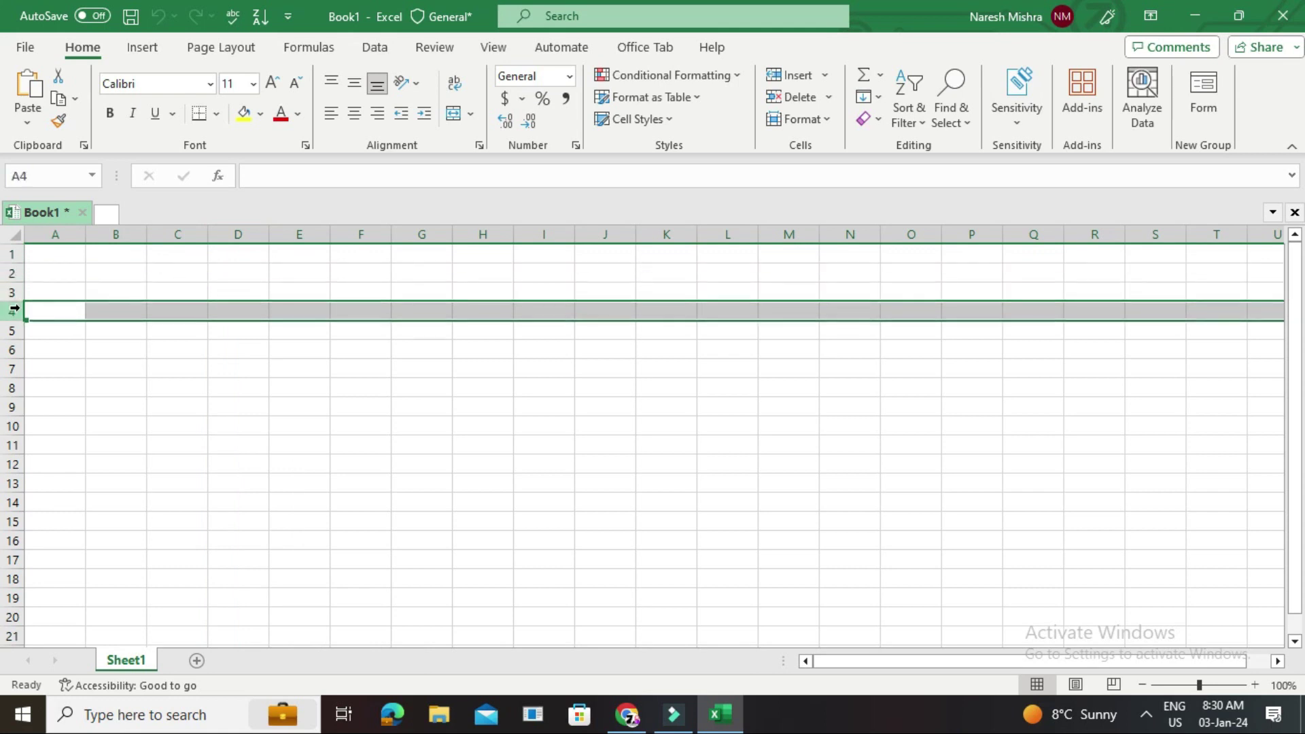
{"action": "left_click", "coordinate": [63, 234]}
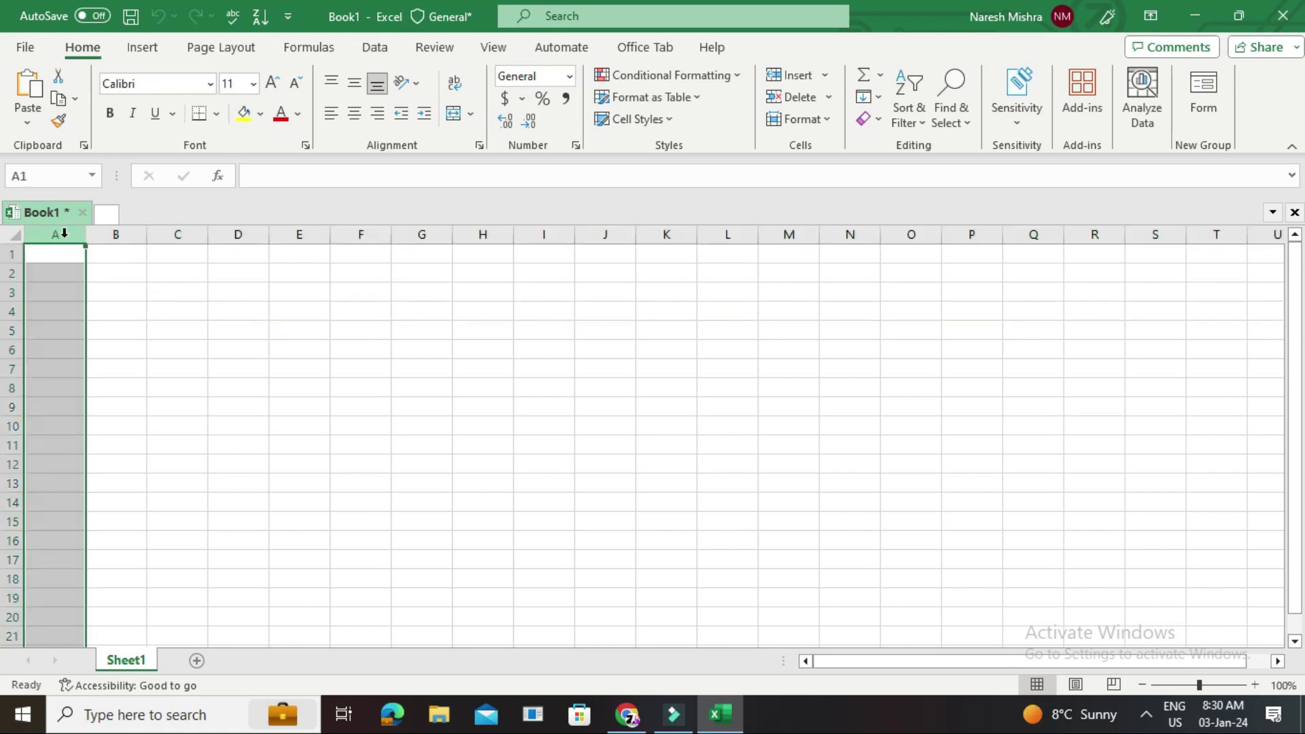
Jump from cell A1 to the sheet's last column and back, and to its last row and back
{"action": "left_click", "coordinate": [55, 253]}
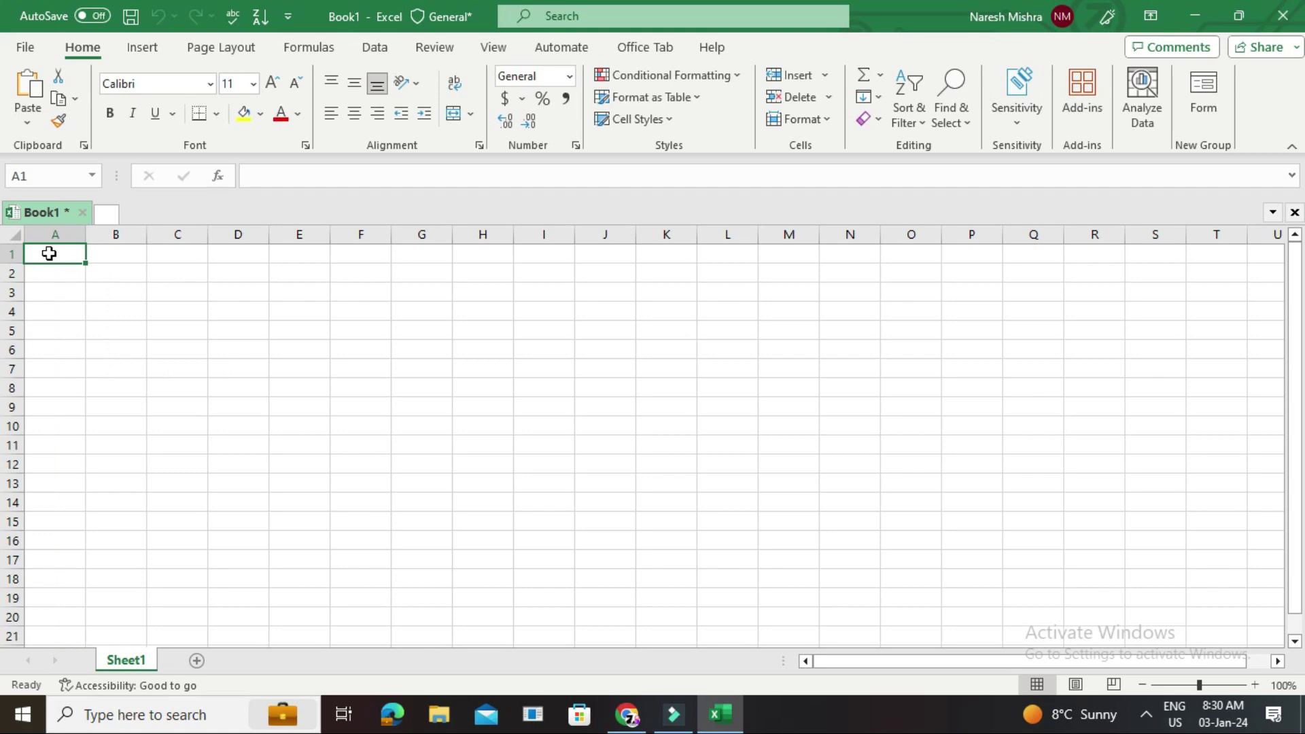
{"action": "key", "text": "ctrl+Right"}
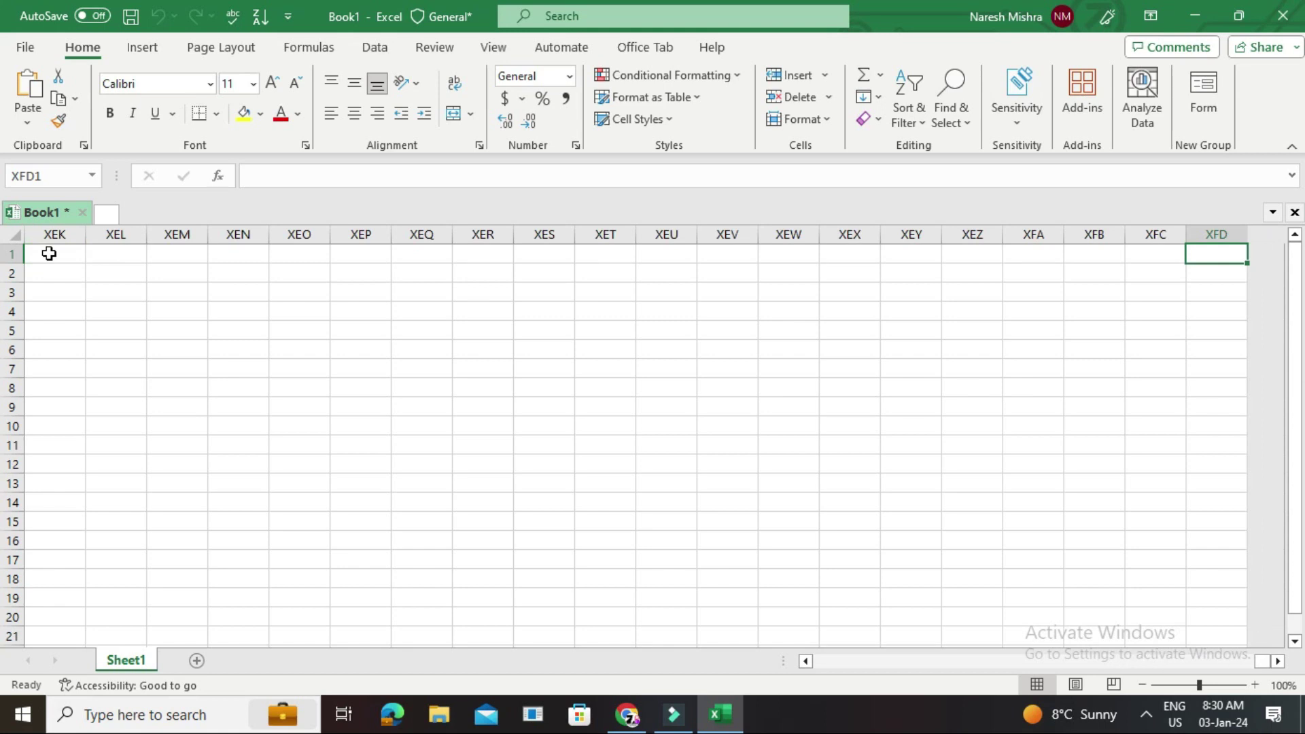
{"action": "key", "text": "ctrl+Left"}
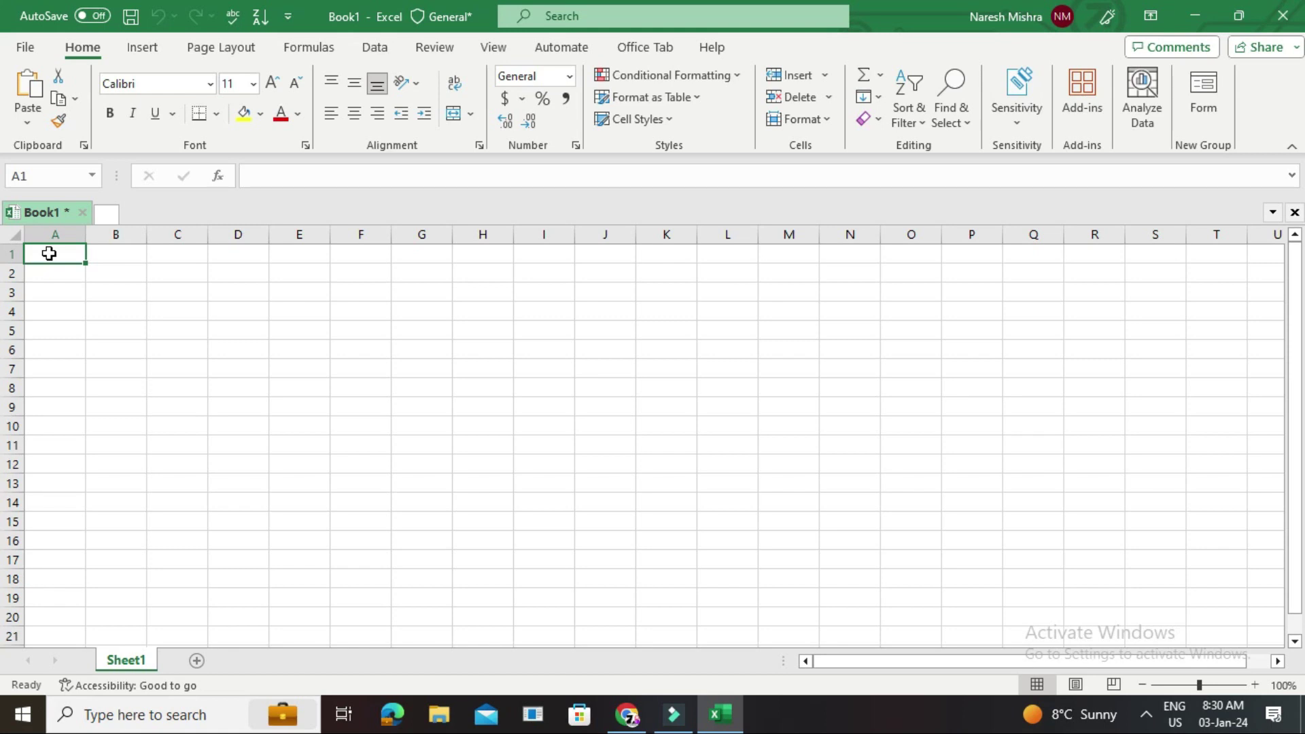
{"action": "key", "text": "ctrl+Down"}
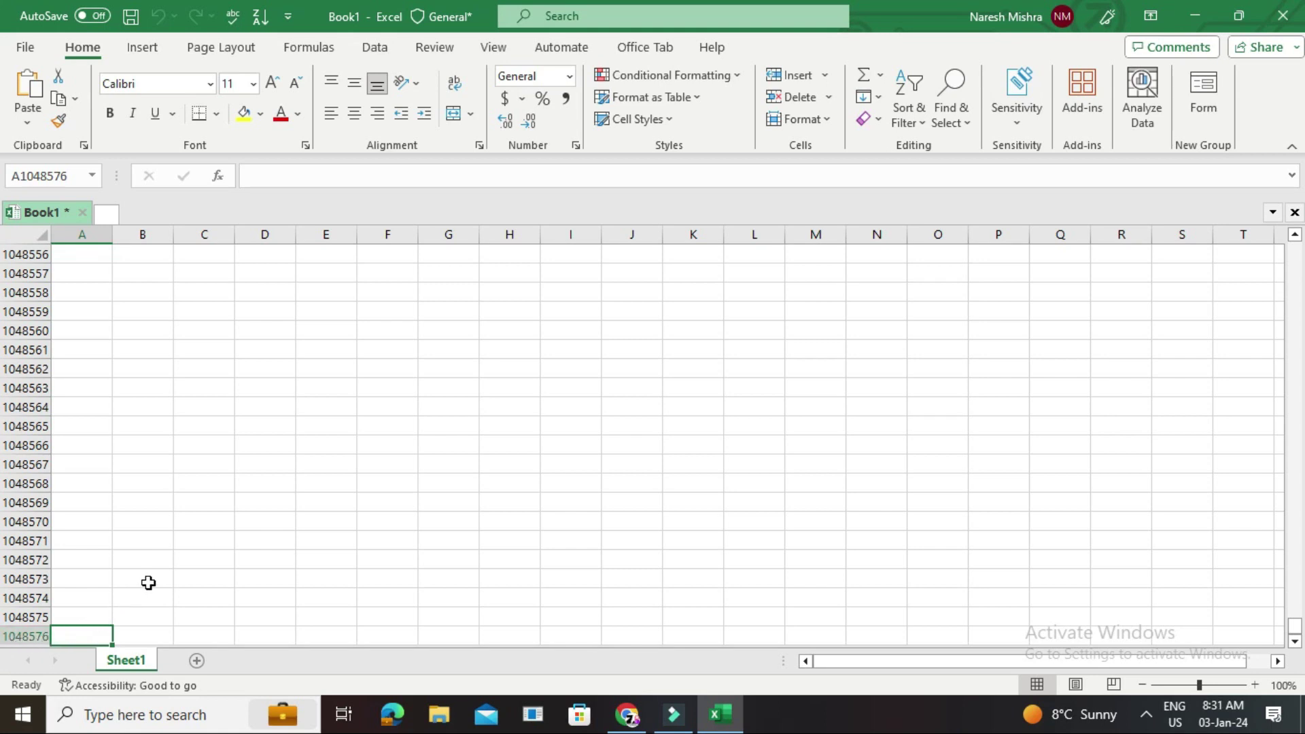
{"action": "key", "text": "ctrl+Home"}
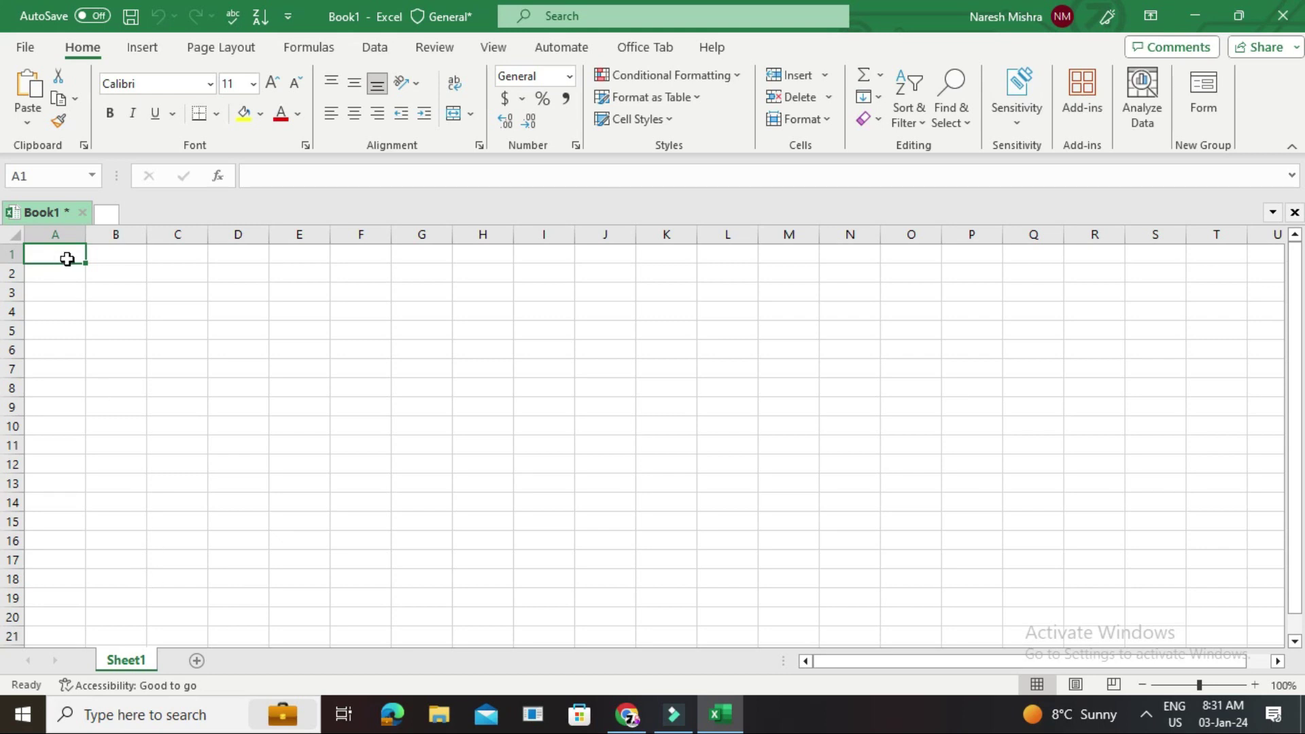
Select cells B2 and C2 in turn, and move the selection cell by cell along row 2 from B2 to P2
{"action": "left_click", "coordinate": [117, 274]}
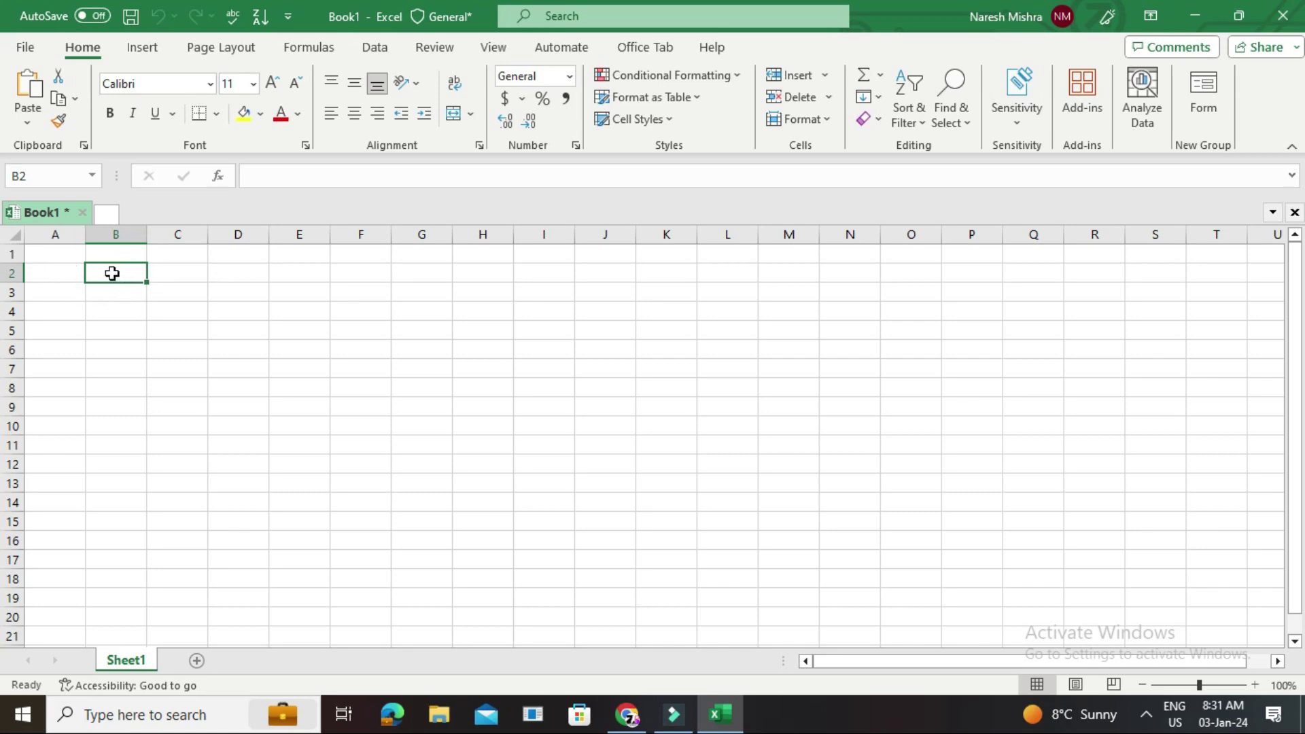
{"action": "left_click", "coordinate": [172, 273]}
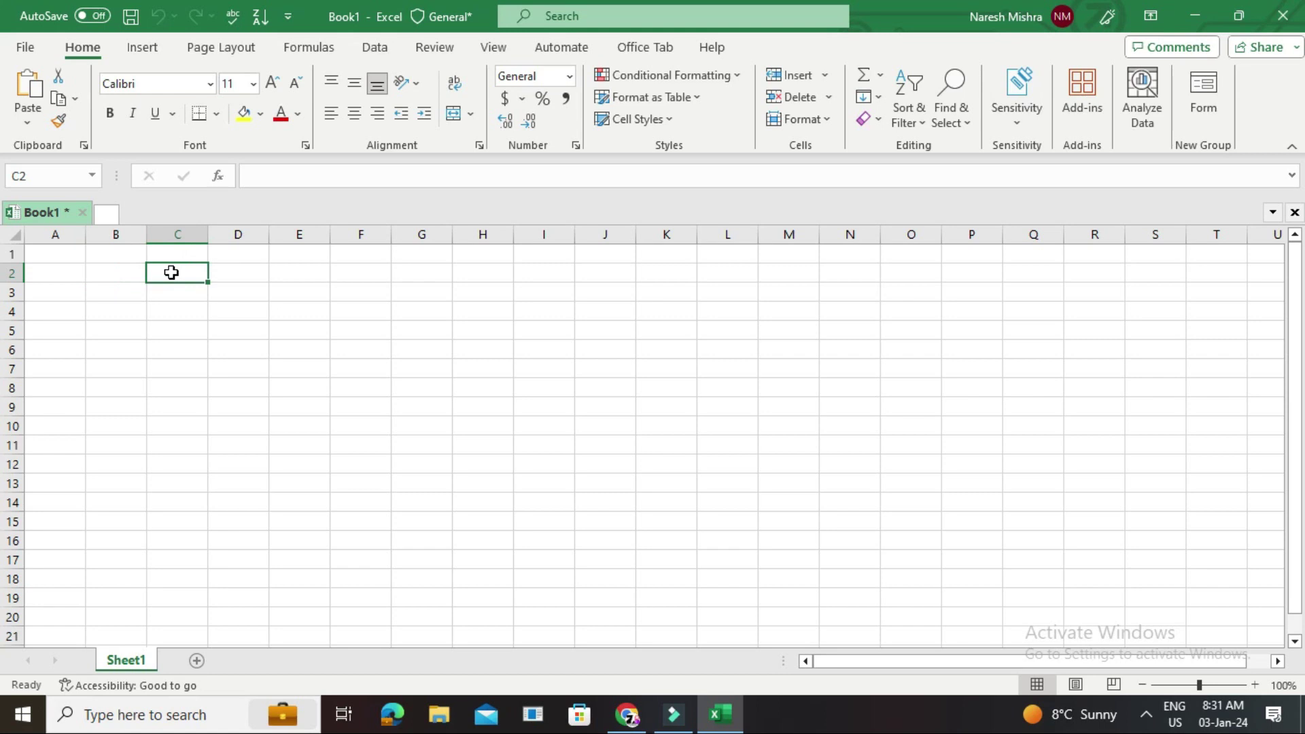
{"action": "left_click", "coordinate": [120, 276]}
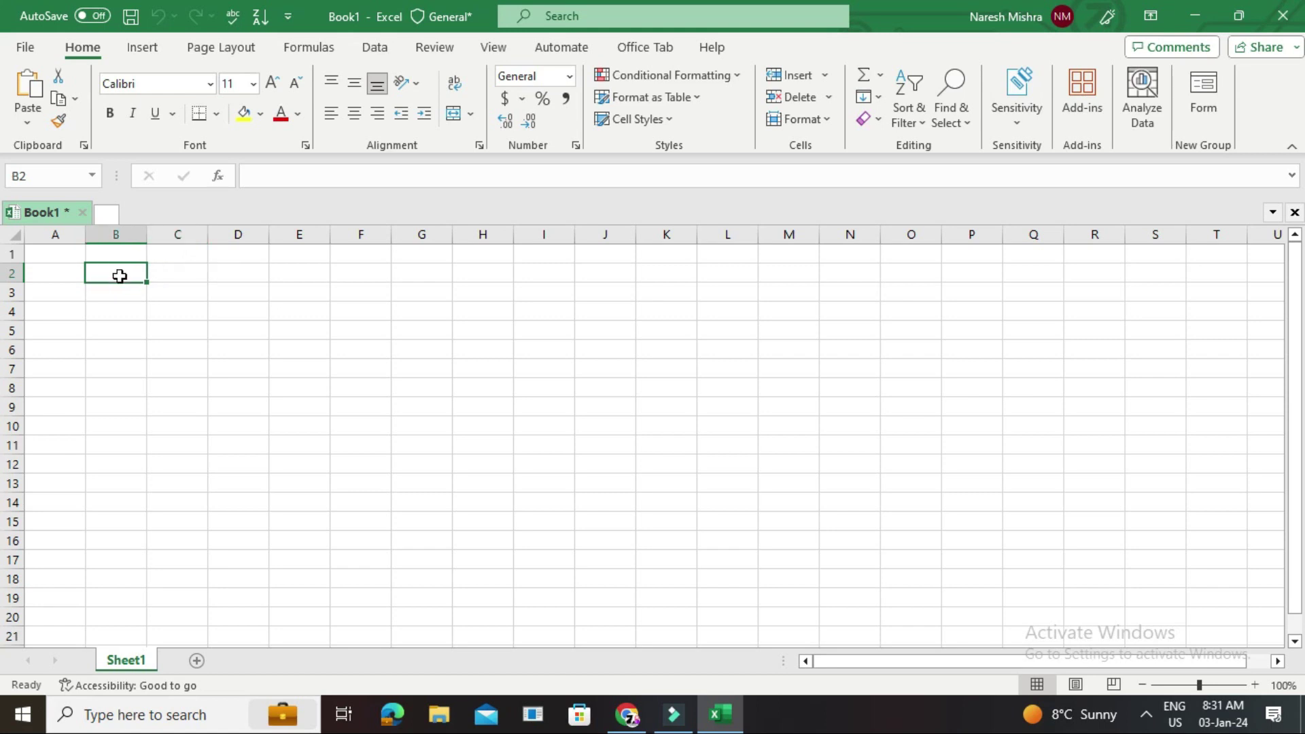
{"action": "key", "text": "Right"}
{"action": "key", "text": "Right"}
{"action": "key", "text": "Right"}
{"action": "key", "text": "Right"}
{"action": "key", "text": "Right"}
{"action": "key", "text": "Right"}
{"action": "key", "text": "Right"}
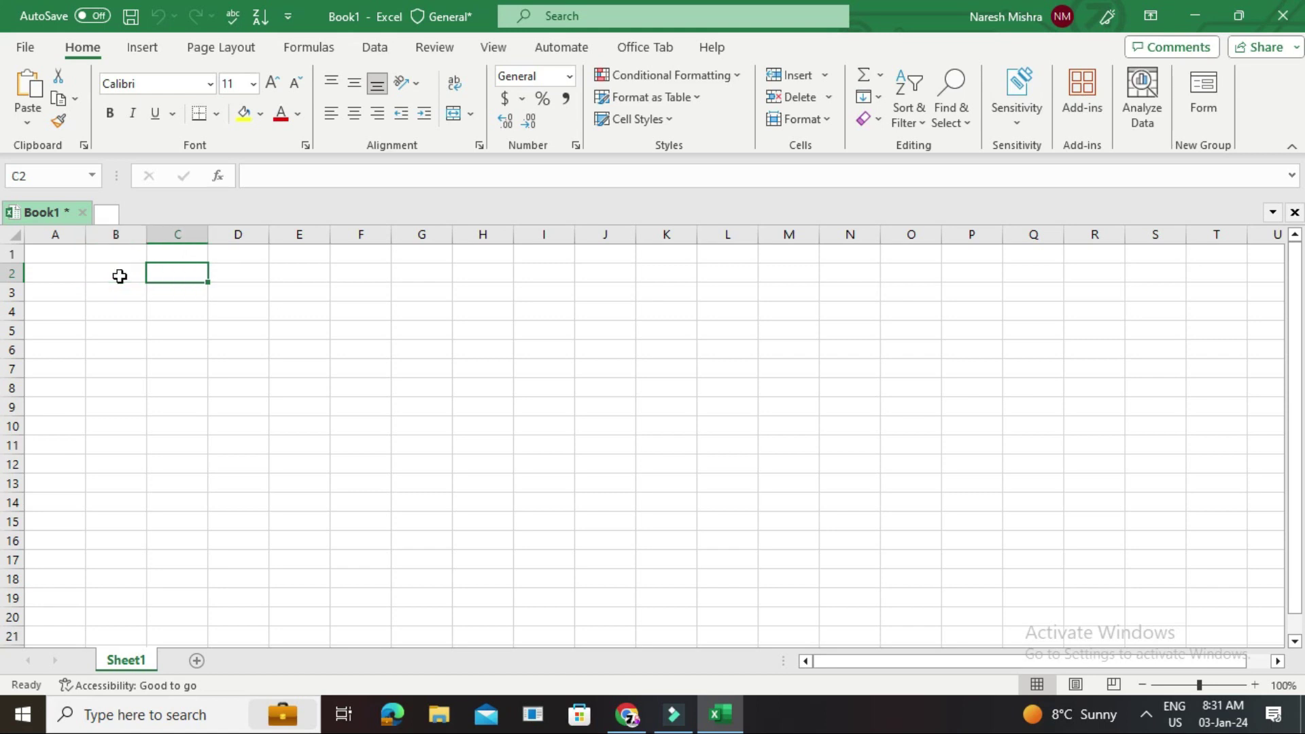
{"action": "key", "text": "Right"}
{"action": "key", "text": "Right"}
{"action": "key", "text": "Right"}
{"action": "key", "text": "Right"}
{"action": "key", "text": "Right"}
{"action": "key", "text": "Right"}
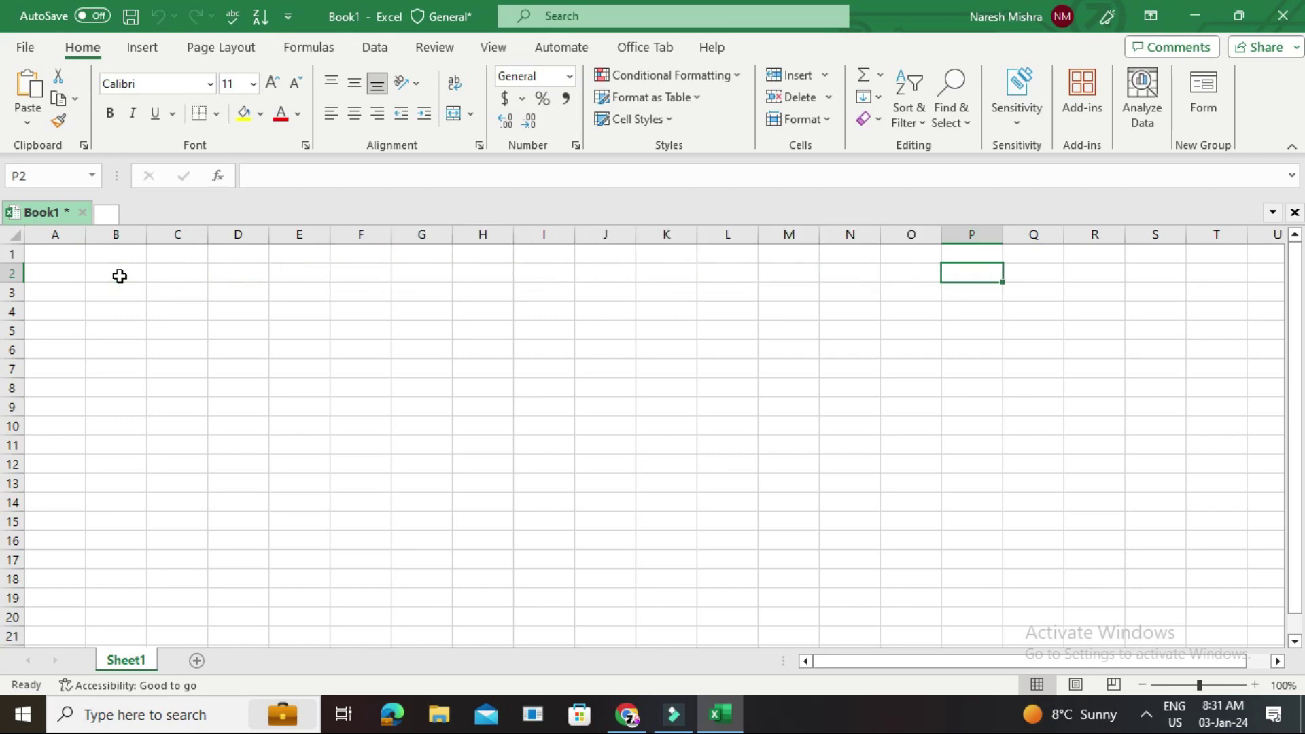
Zoom the sheet in to 166% and restore it to 100%, selecting cell M7 before and E7 after
{"action": "left_click", "coordinate": [770, 370]}
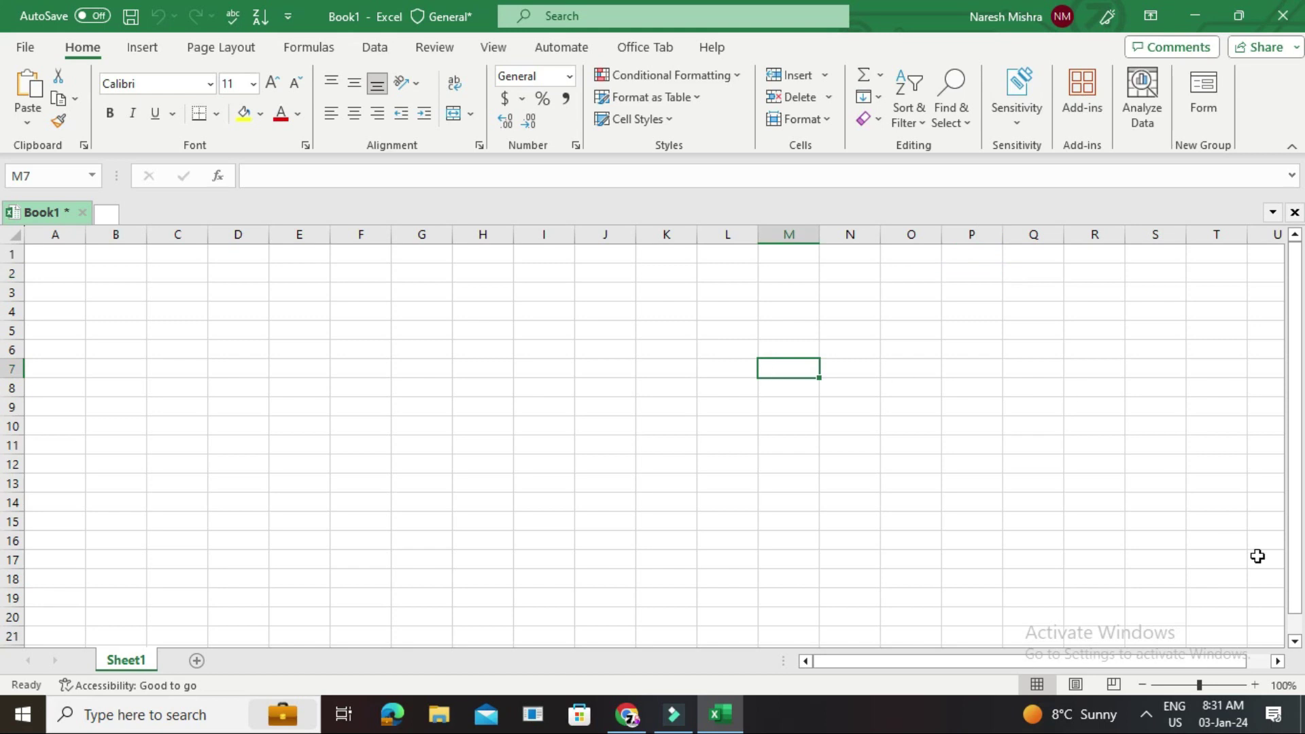
{"action": "left_click", "coordinate": [1210, 683]}
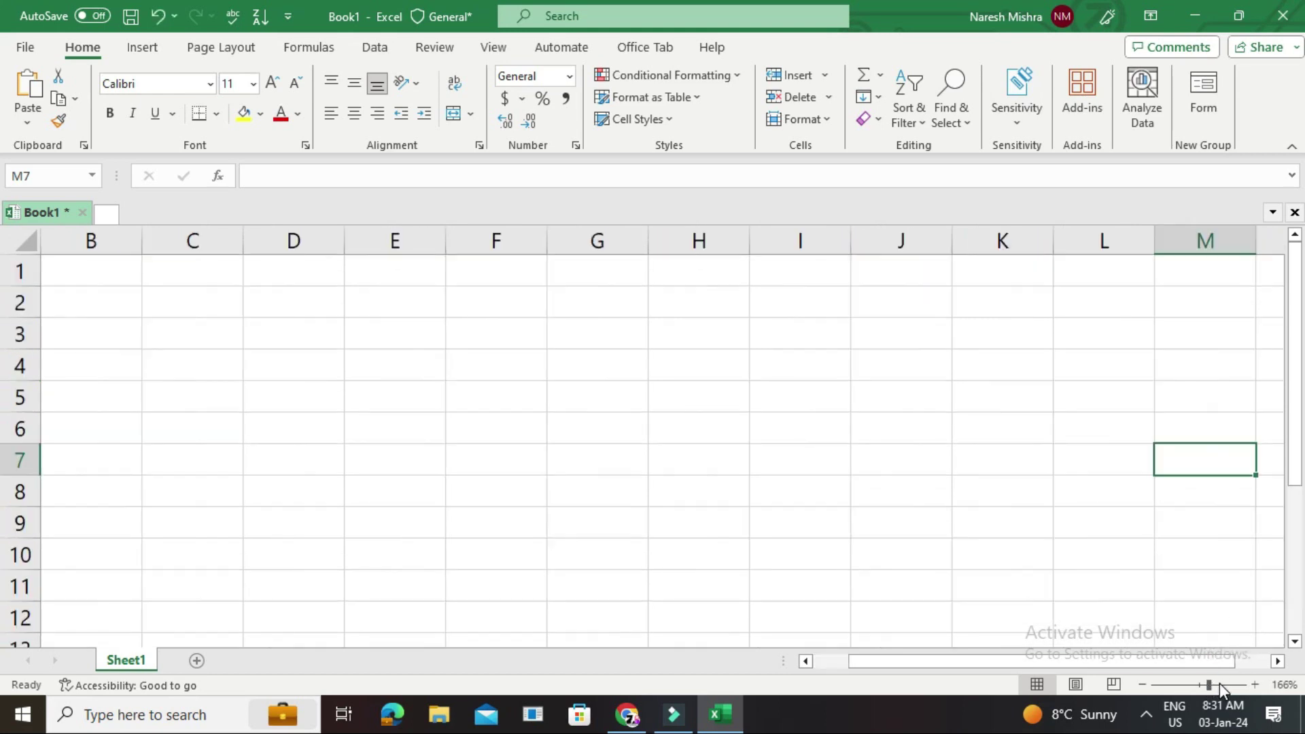
{"action": "left_click", "coordinate": [1199, 684]}
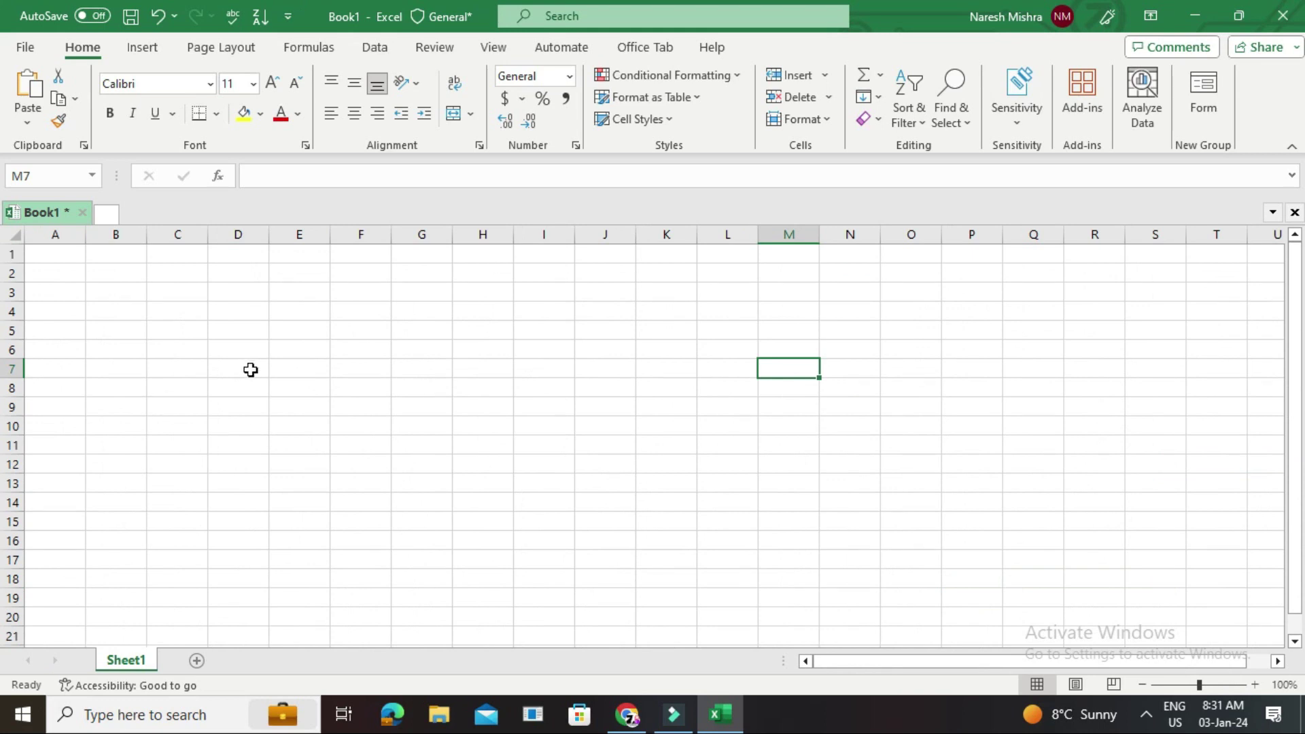
{"action": "left_click", "coordinate": [308, 371]}
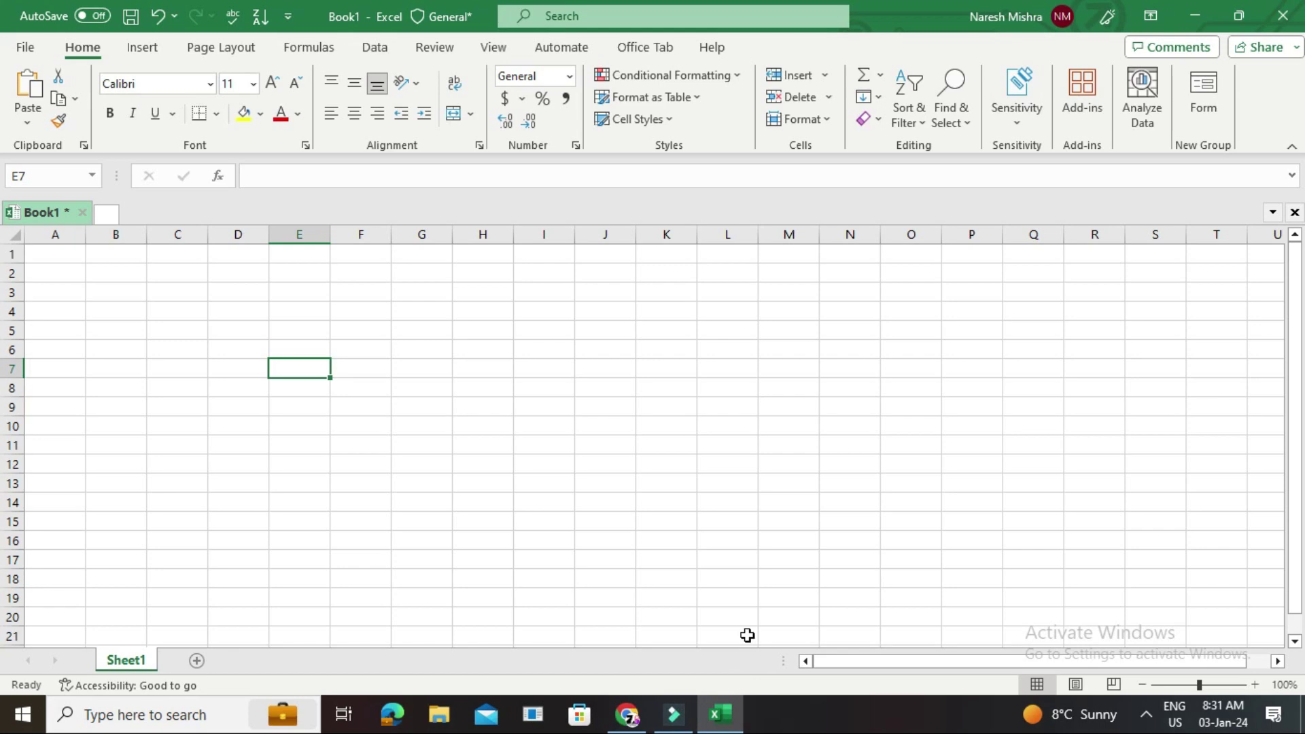
Open the SalespersonProducts Quantity Price PDF from the desktop to view the source sales data, and return to the Excel workbook
{"action": "key", "text": "super+d"}
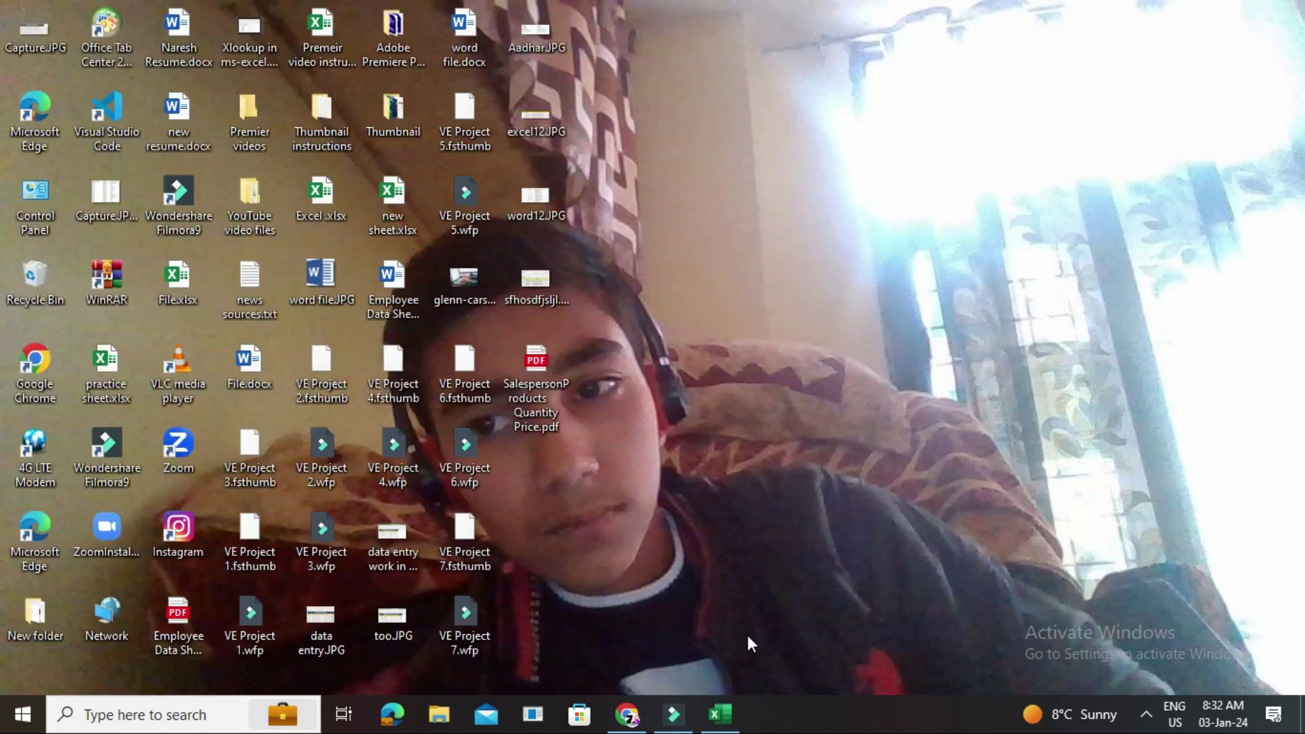
{"action": "double_click", "coordinate": [532, 381]}
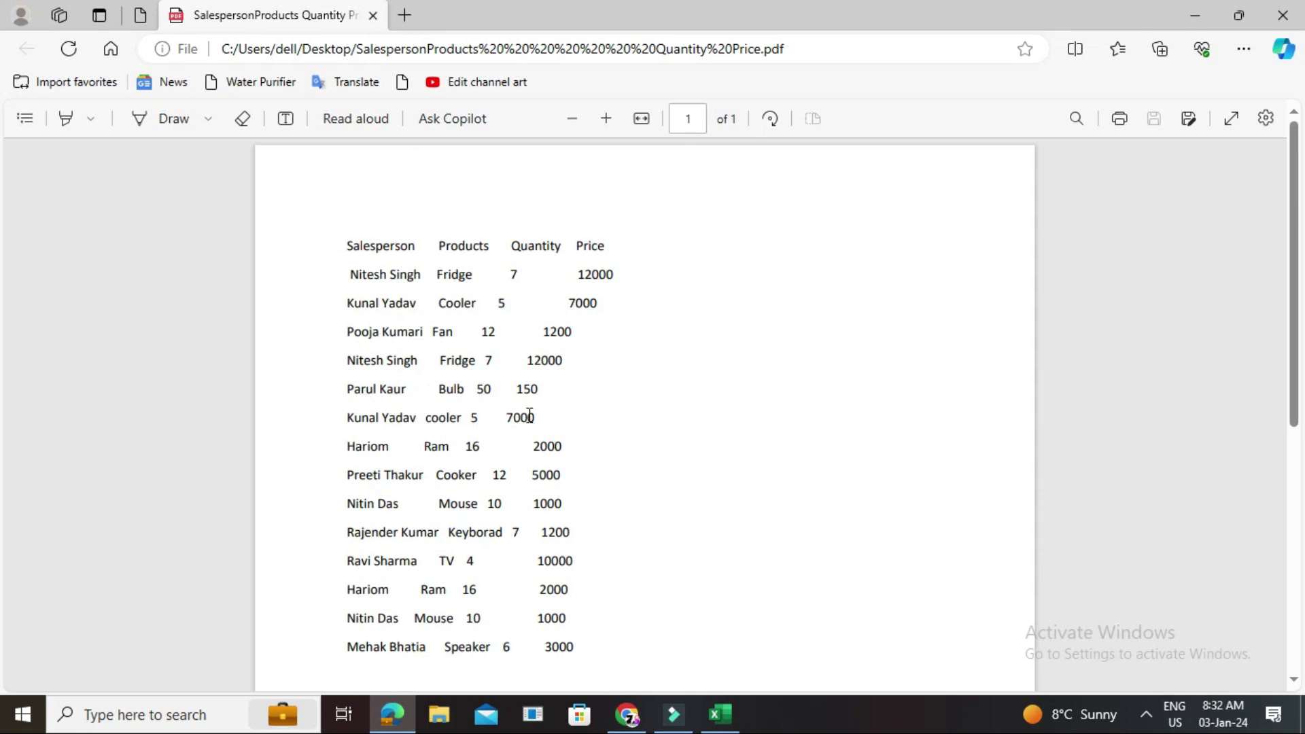
{"action": "left_click", "coordinate": [715, 717]}
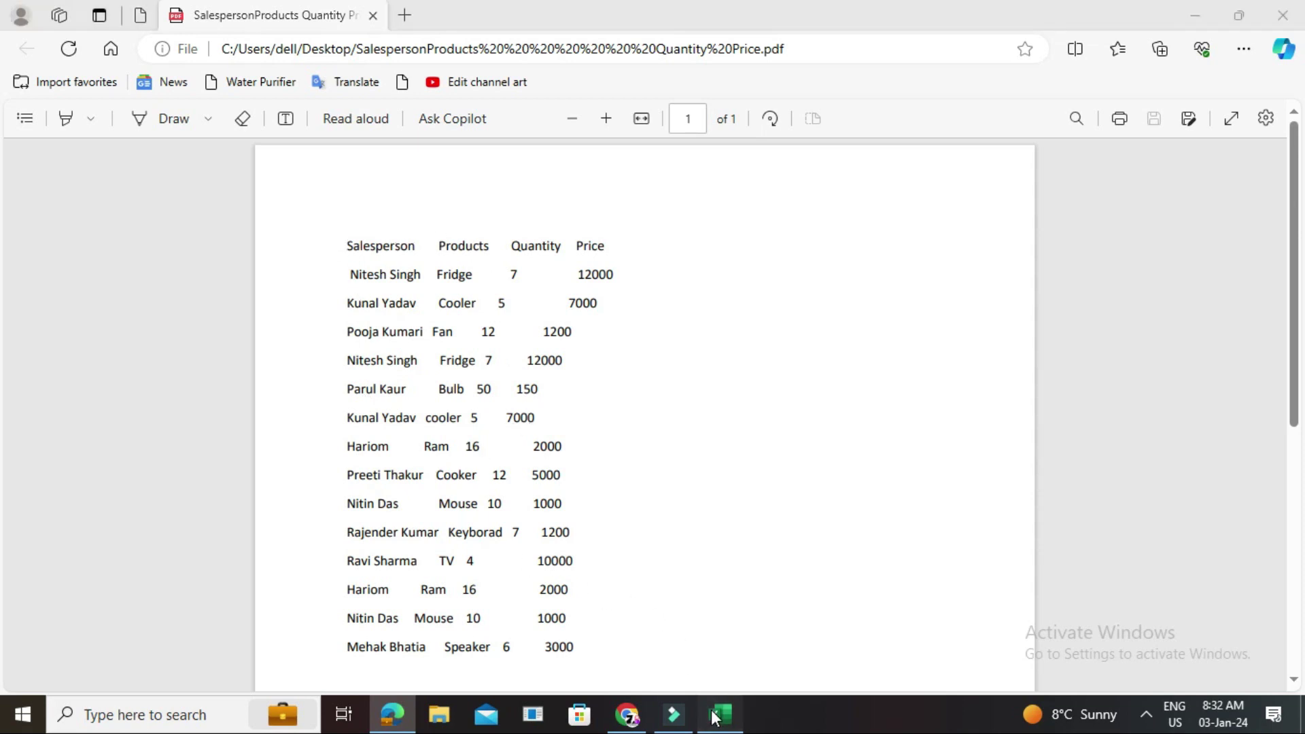
{"action": "left_click", "coordinate": [472, 491]}
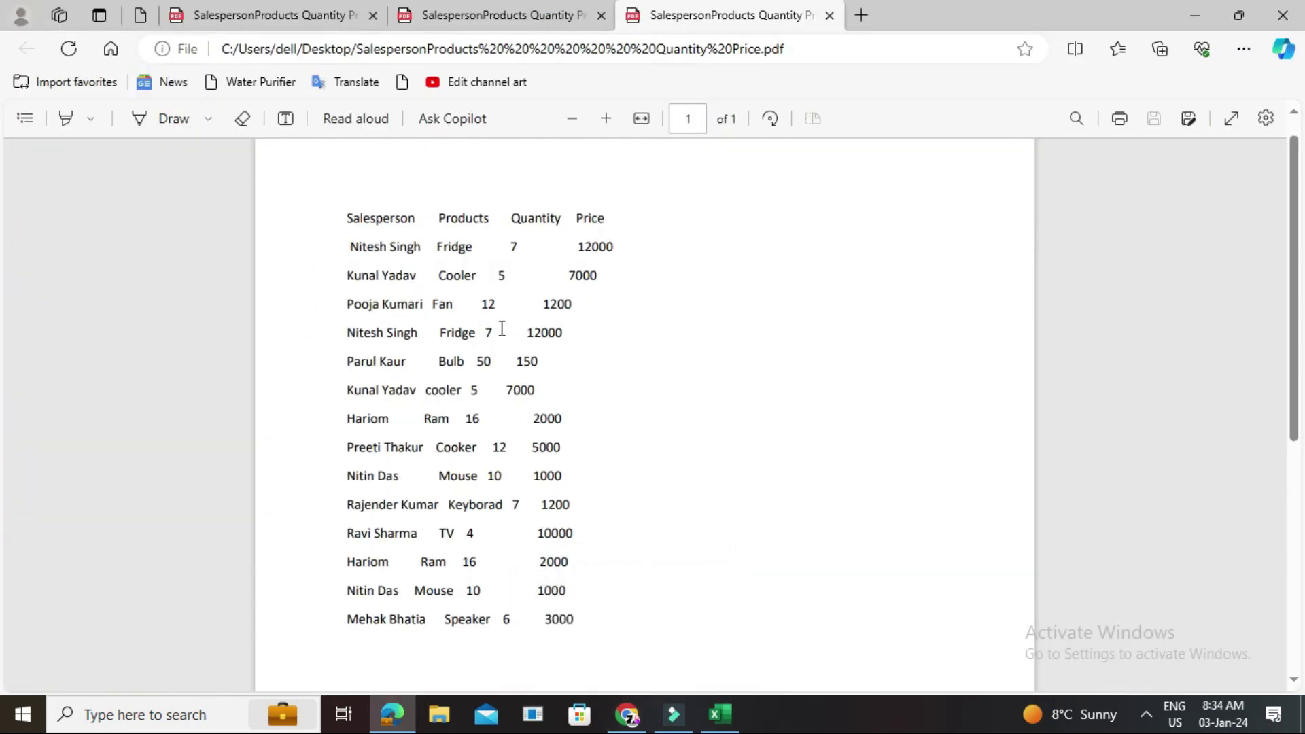
{"action": "left_click", "coordinate": [720, 714]}
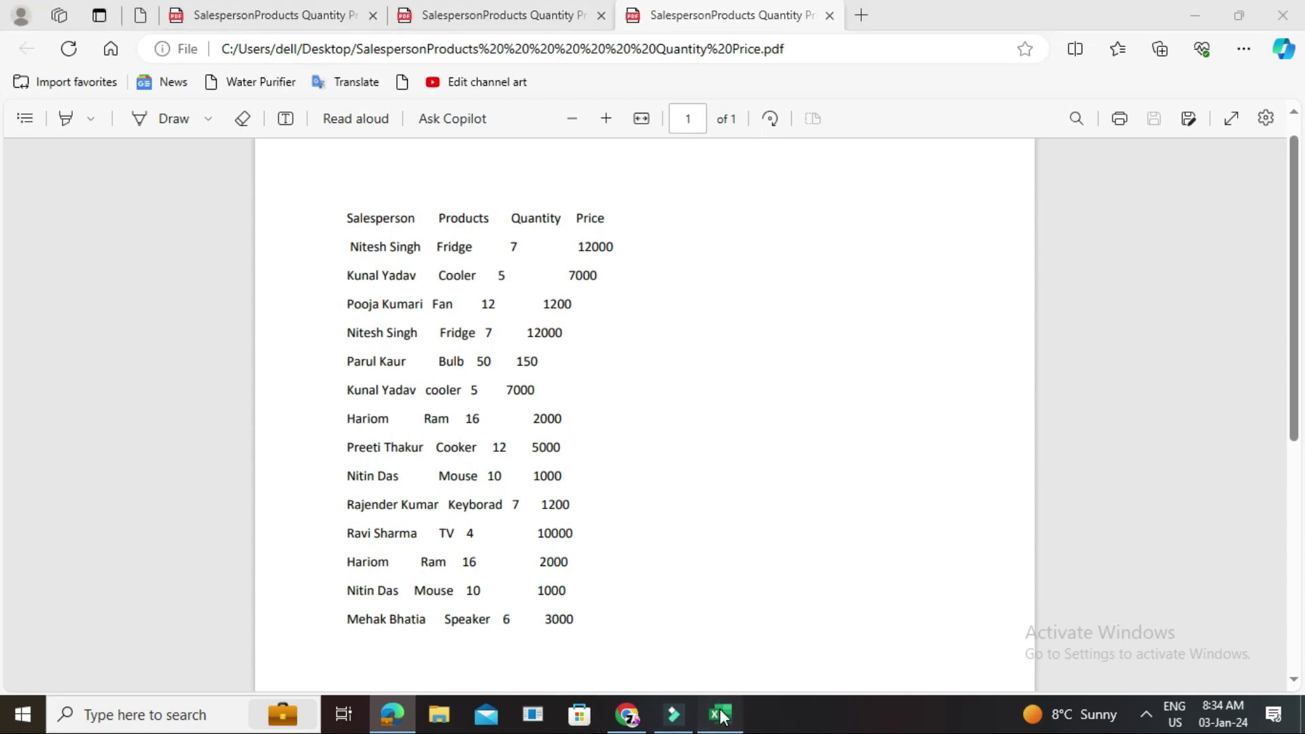
Merge and center cells A1:E2 and enter the title "Sales Report 2024" in them
{"action": "left_click_drag", "start_coordinate": [53, 252], "coordinate": [299, 275]}
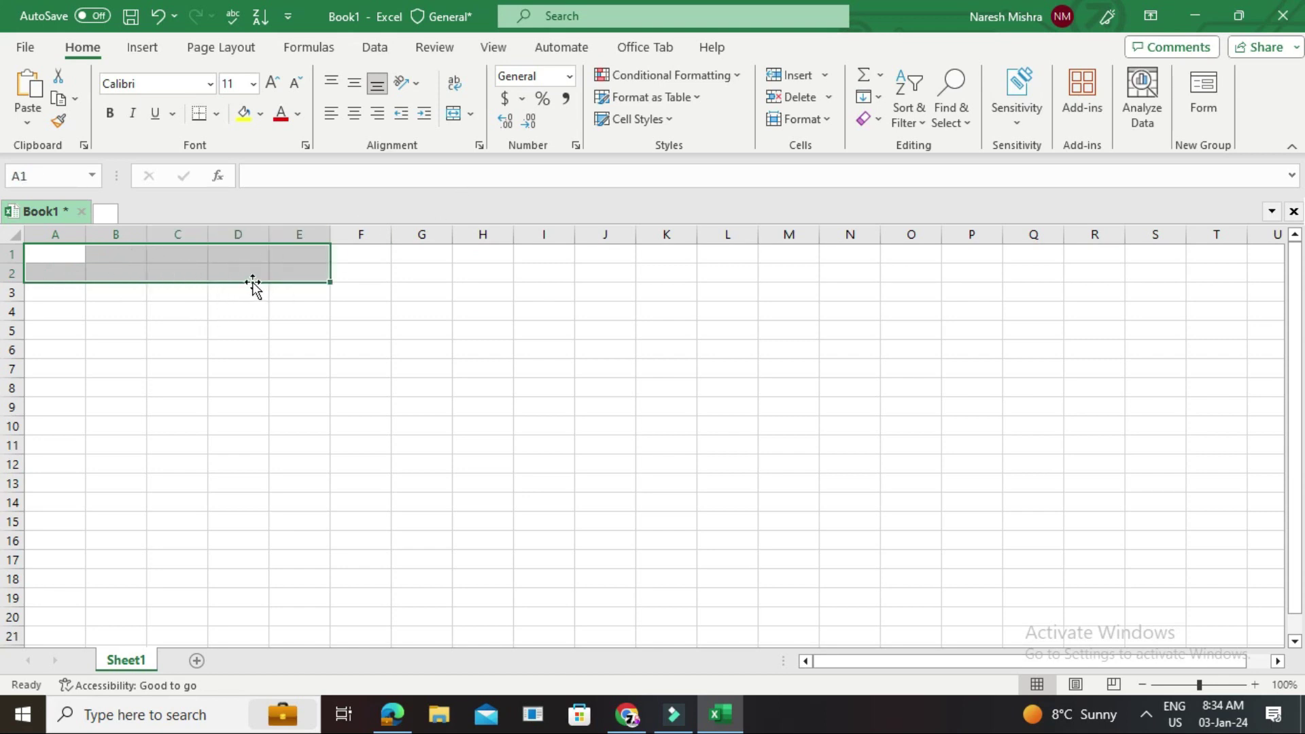
{"action": "left_click", "coordinate": [471, 114]}
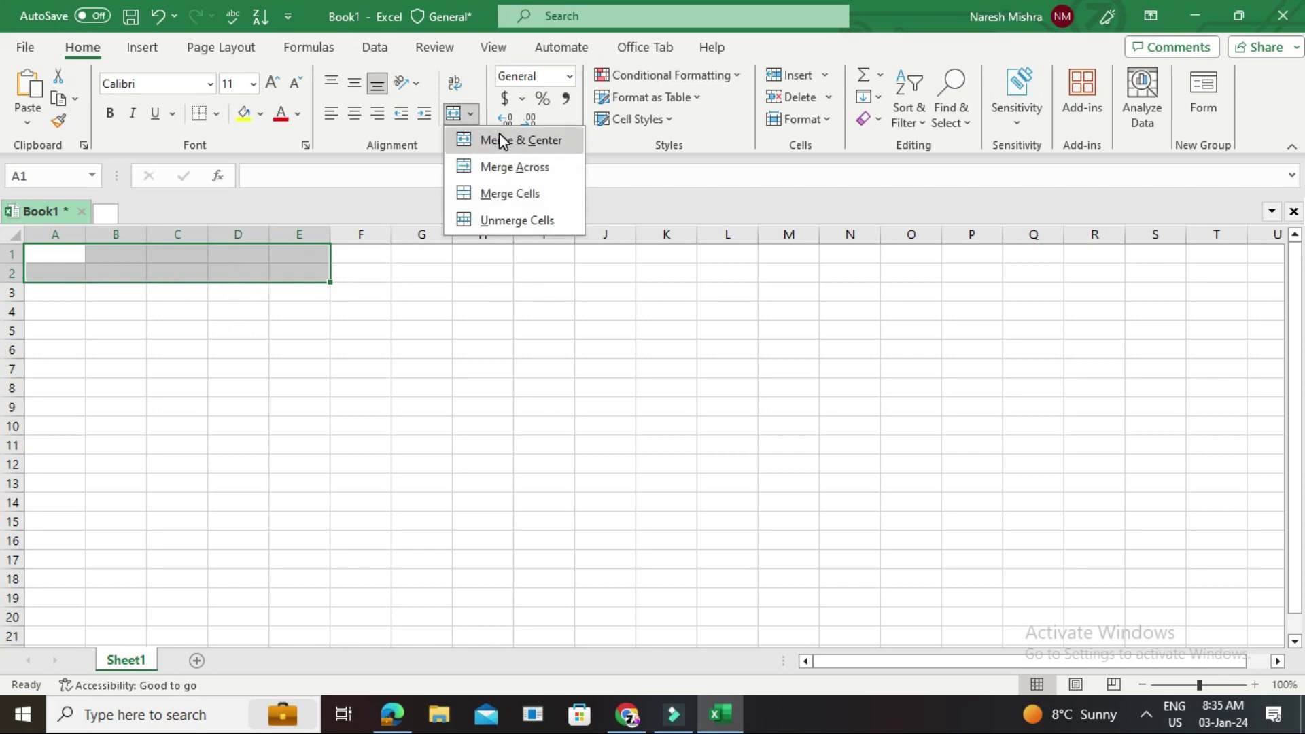
{"action": "left_click", "coordinate": [500, 135]}
{"action": "double_click", "coordinate": [141, 255]}
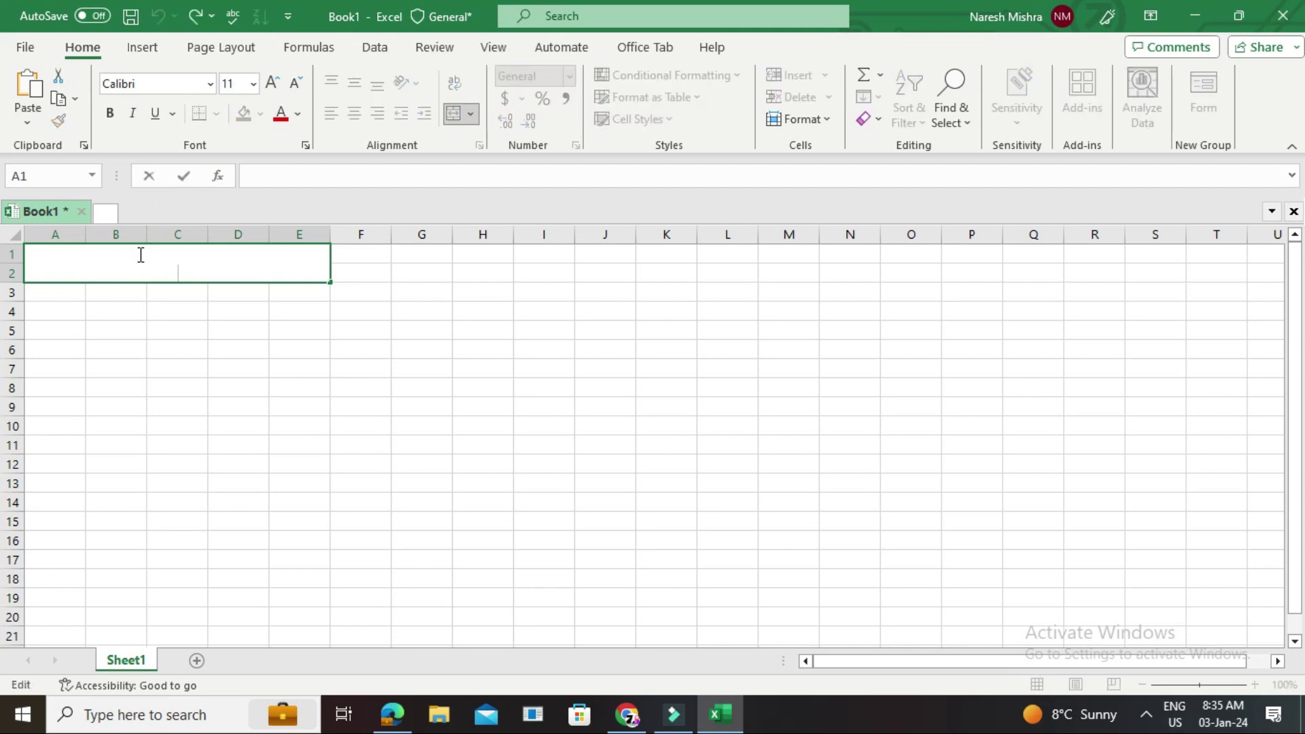
{"action": "type", "text": "Sales Report"}
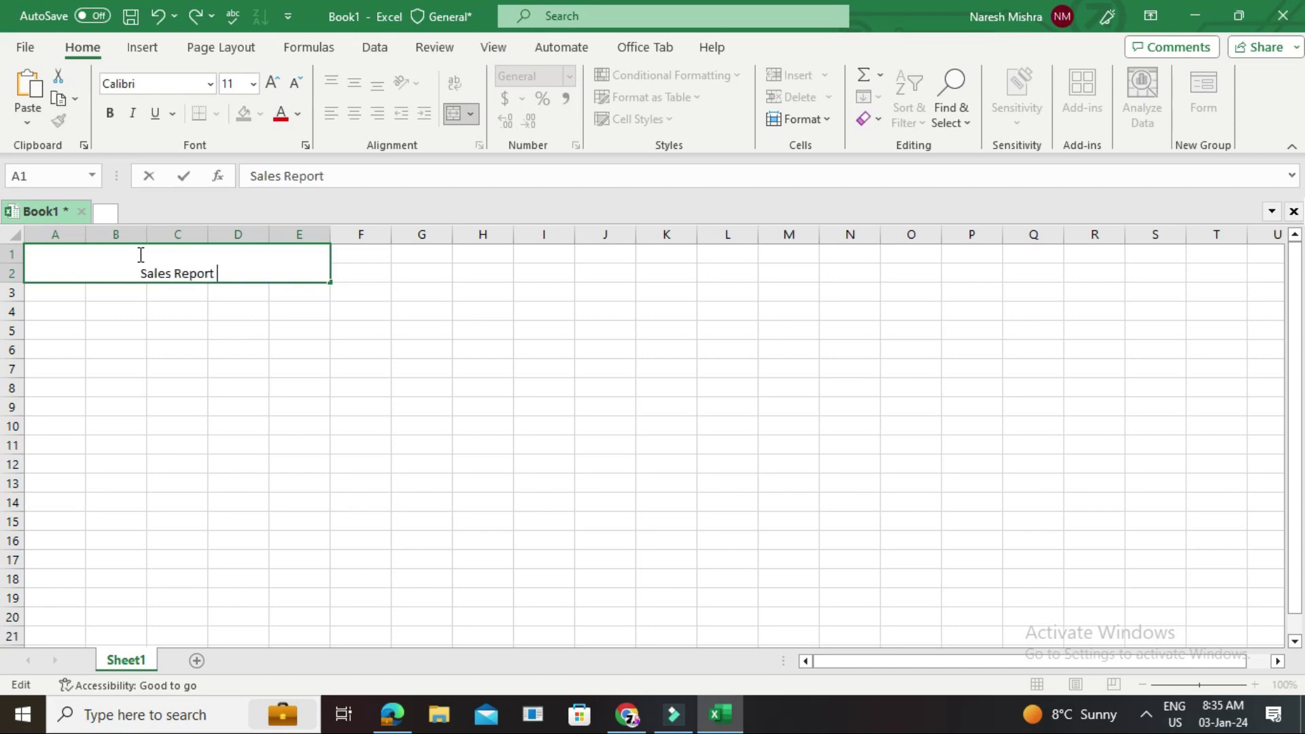
{"action": "type", "text": " 2024"}
Enter the headers Salesperson, Product, Quantiy and Price in cells A3 to D3
{"action": "left_click", "coordinate": [61, 293]}
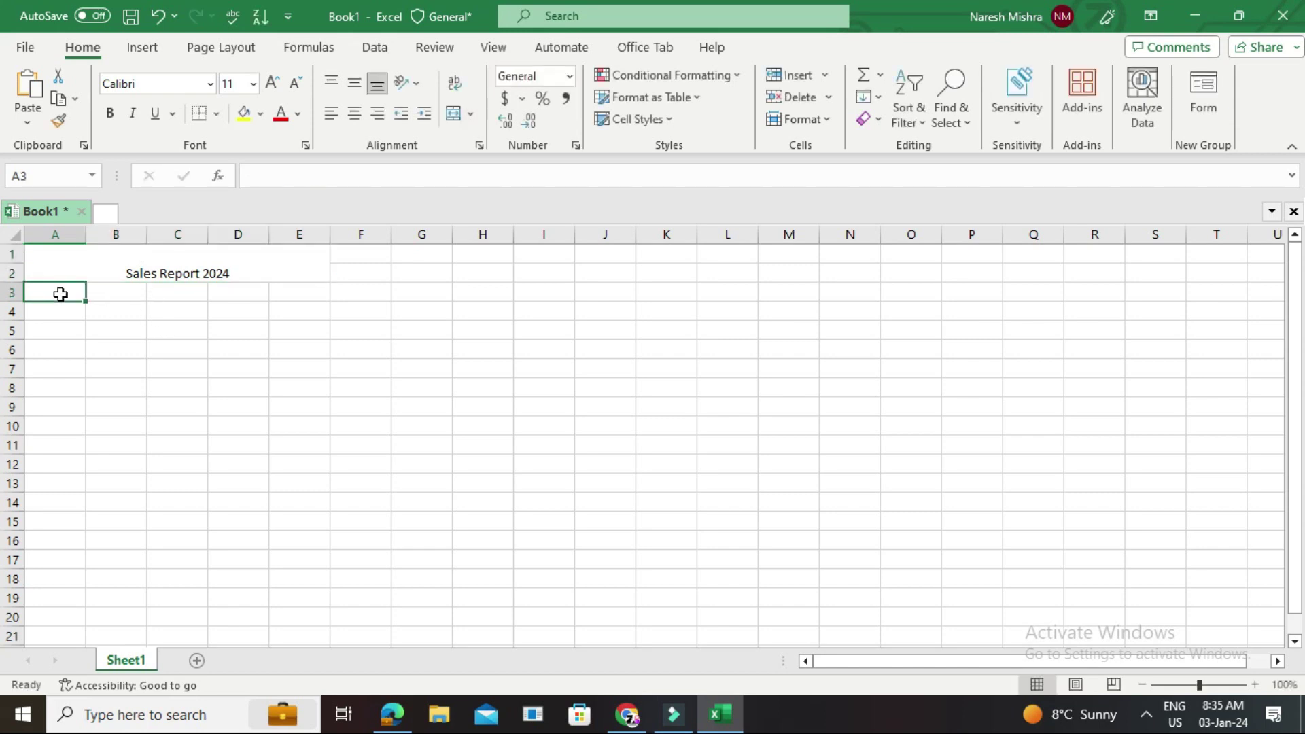
{"action": "type", "text": "Salesperson"}
{"action": "key", "text": "Tab"}
{"action": "type", "text": "Produ"}
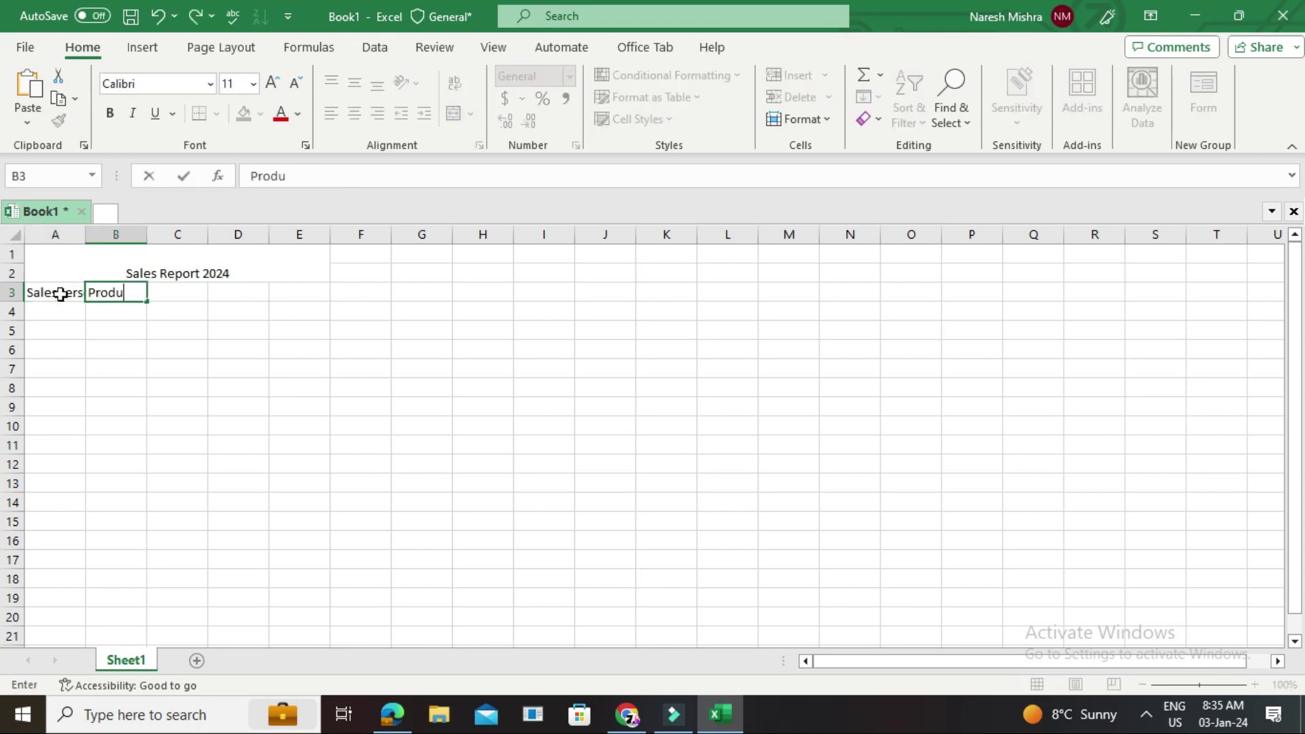
{"action": "type", "text": "ct"}
{"action": "key", "text": "Tab"}
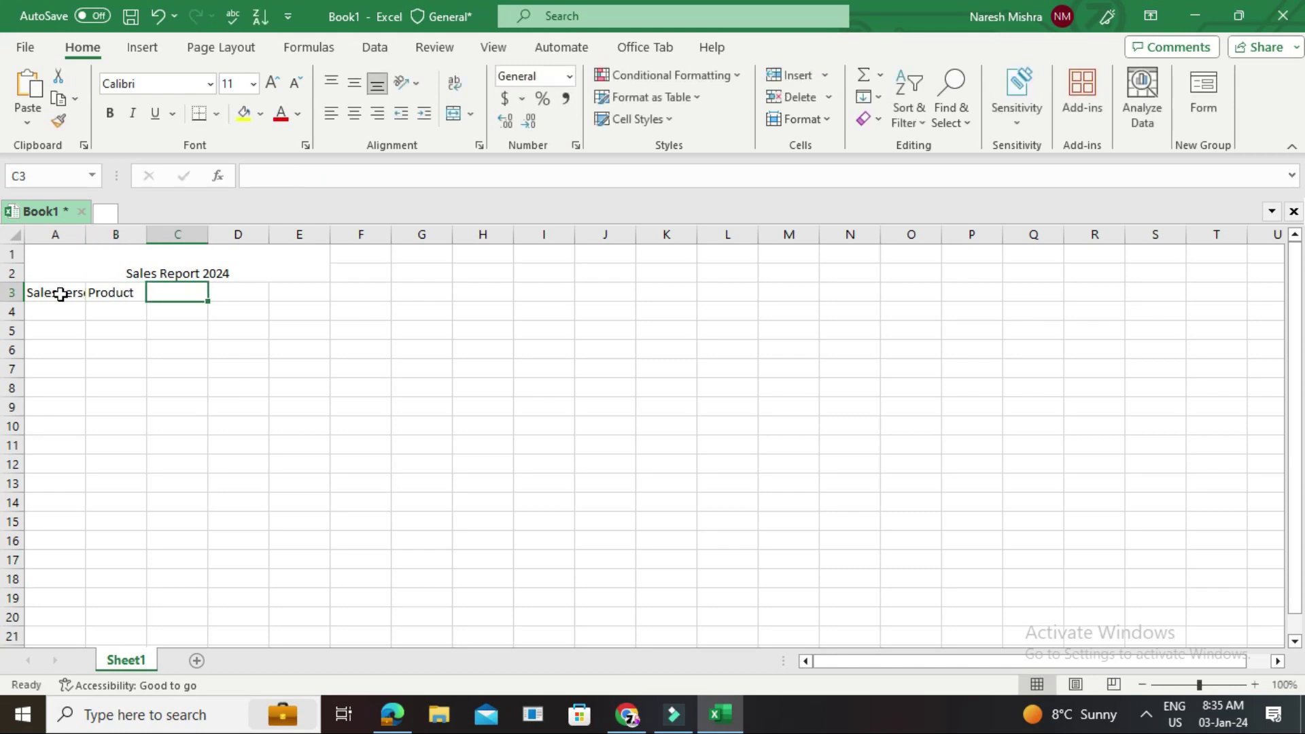
{"action": "type", "text": "Quantiy"}
{"action": "key", "text": "Tab"}
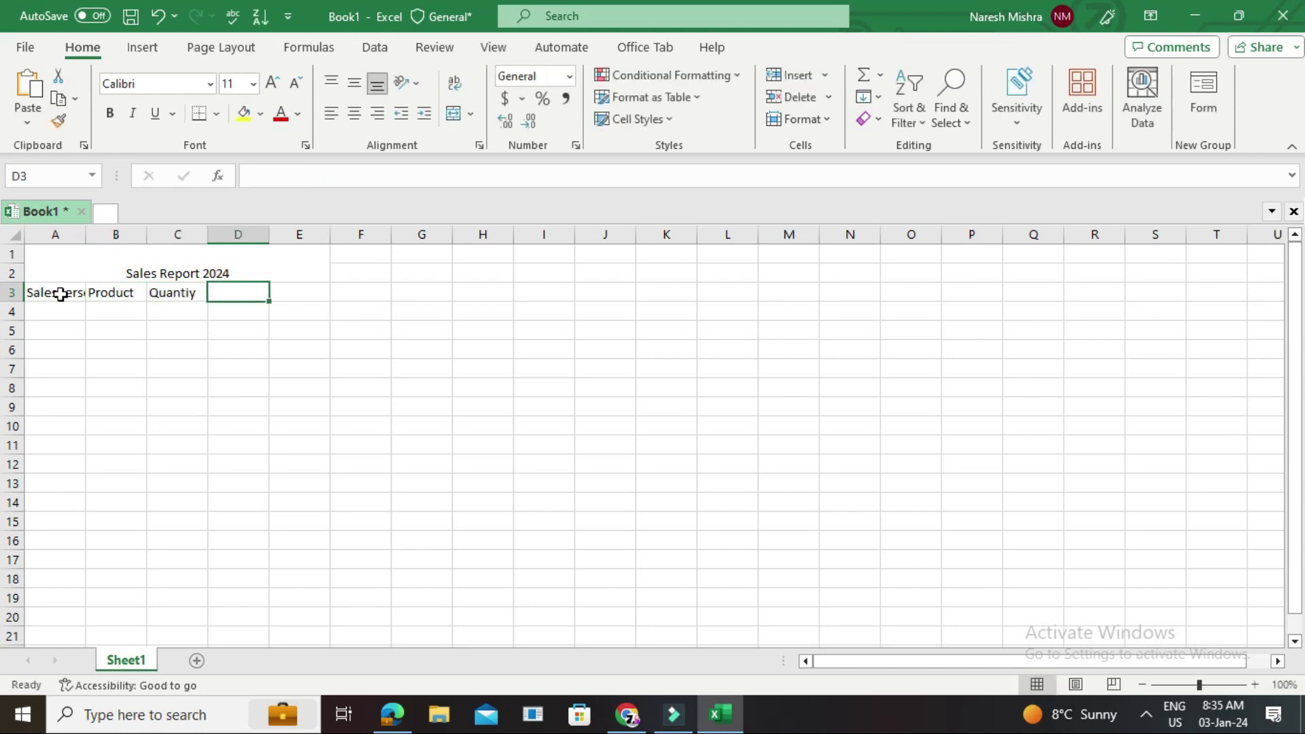
{"action": "type", "text": "Price"}
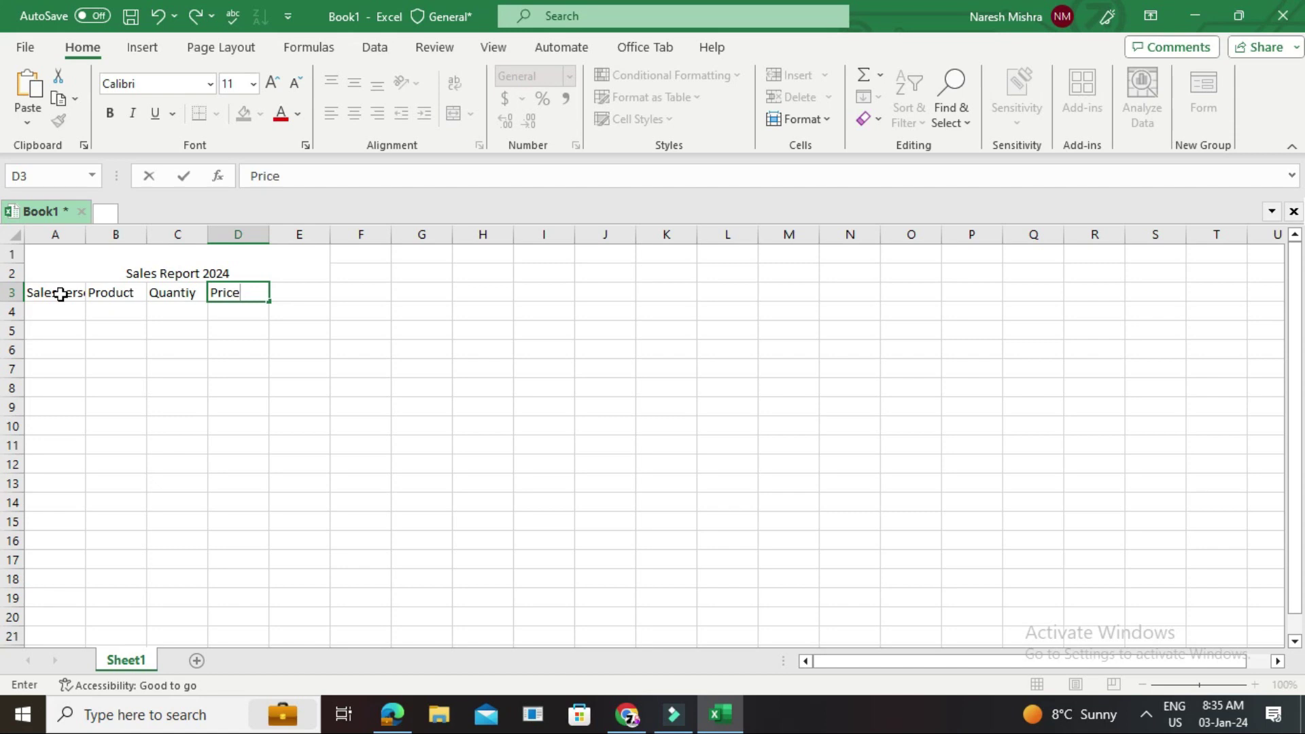
{"action": "left_click", "coordinate": [287, 405]}
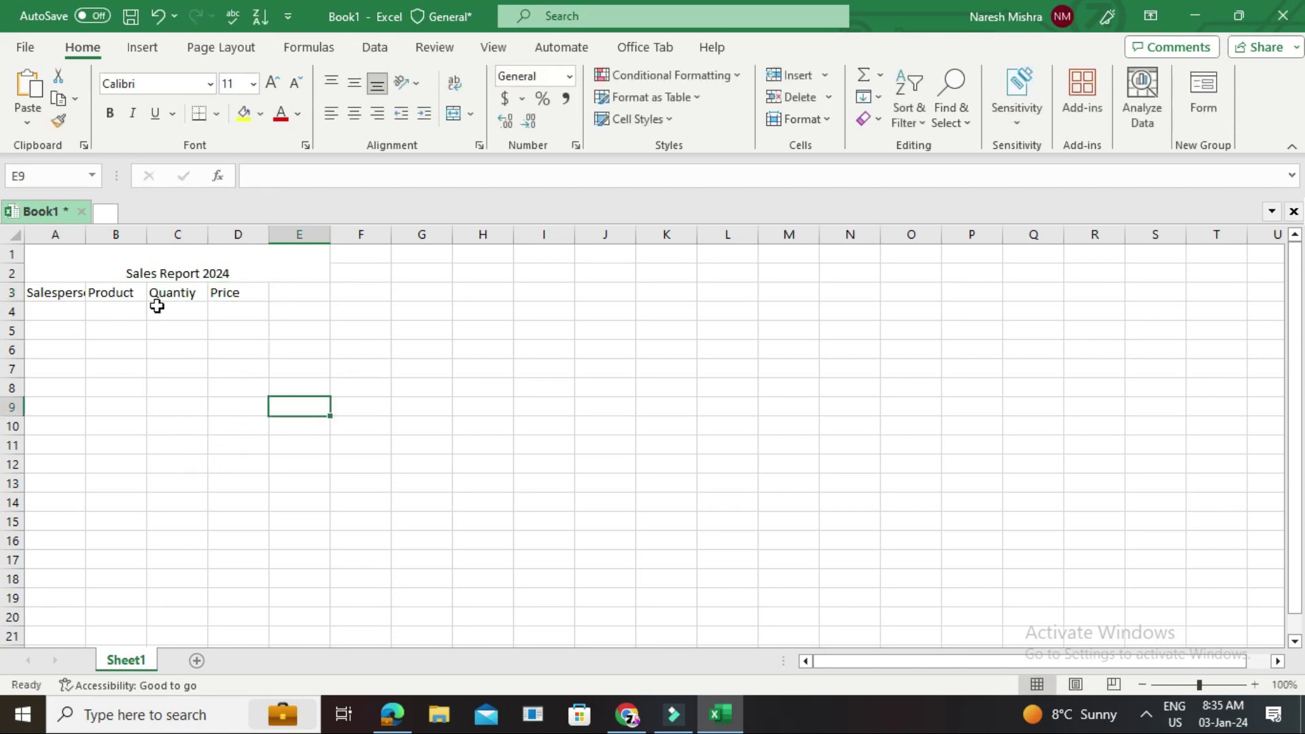
Format the merged "Sales Report 2024" title with font size 24, a standard green fill and bold text
{"action": "left_click", "coordinate": [67, 262]}
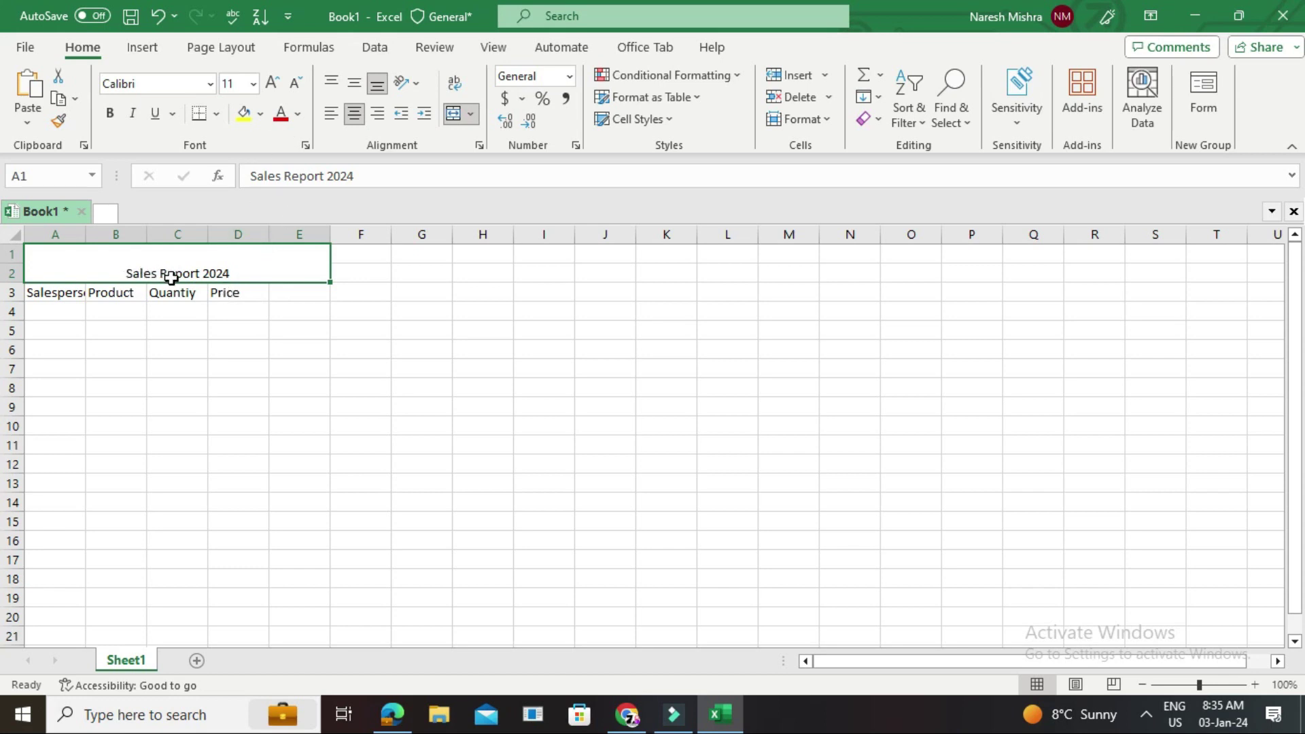
{"action": "left_click", "coordinate": [253, 84]}
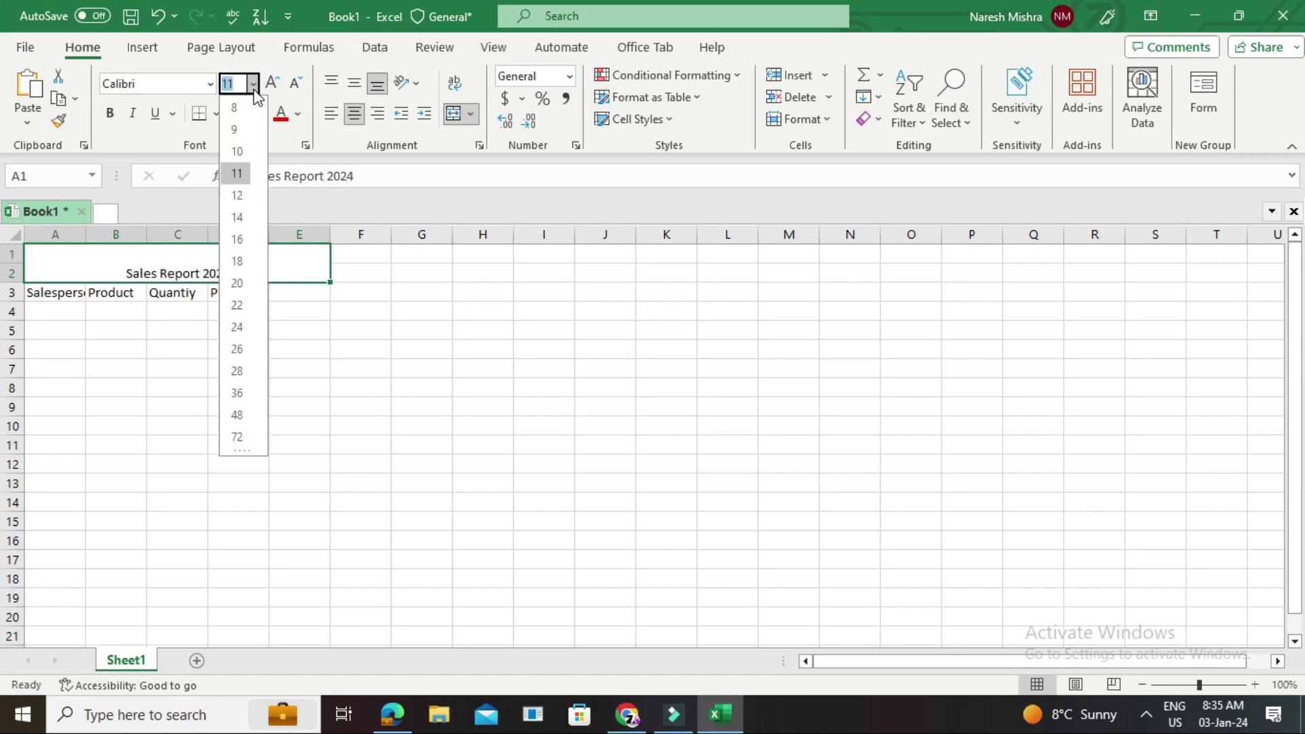
{"action": "left_click", "coordinate": [239, 323]}
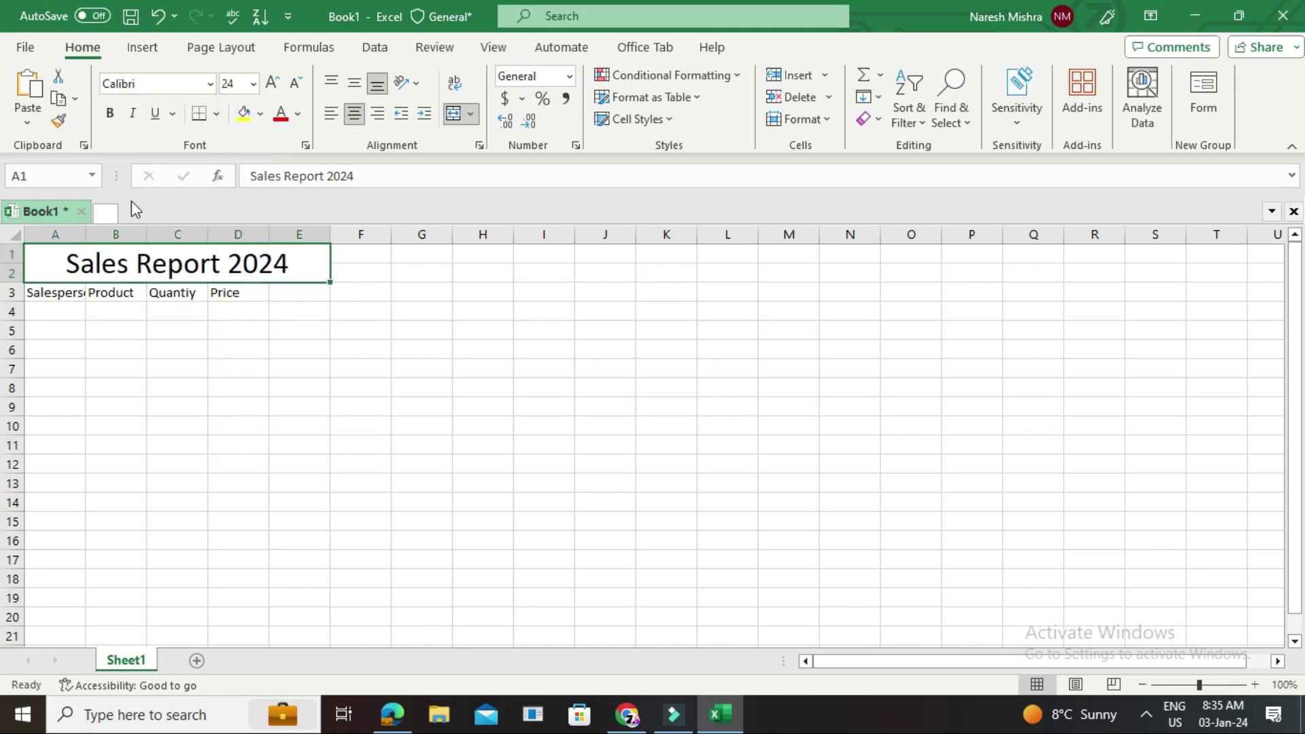
{"action": "left_click", "coordinate": [262, 114]}
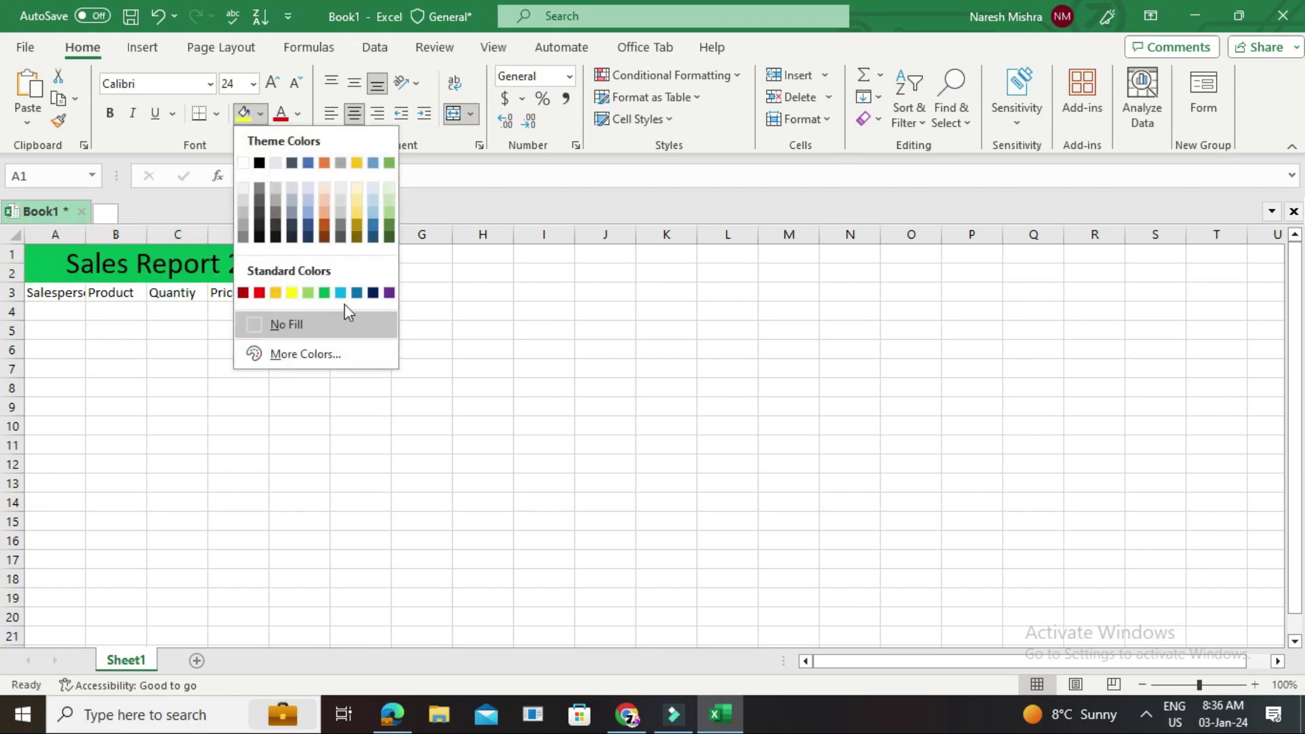
{"action": "left_click", "coordinate": [324, 292]}
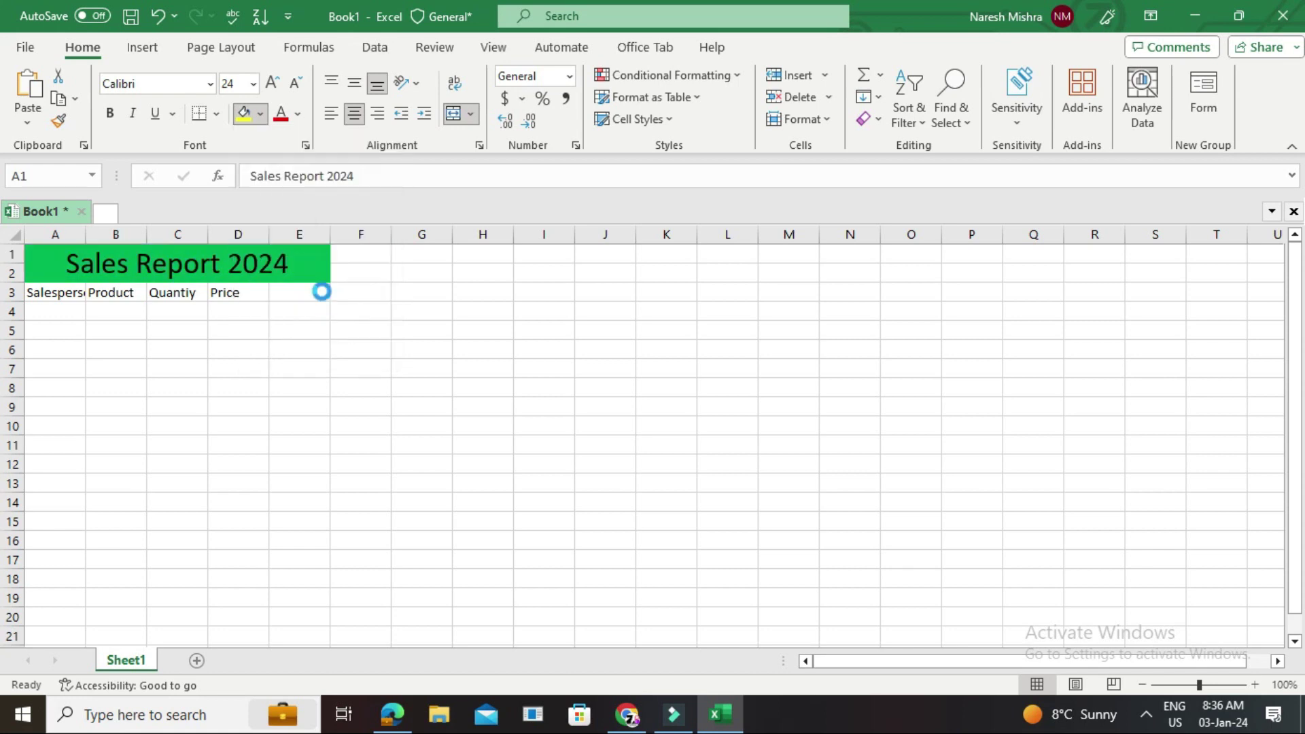
{"action": "left_click", "coordinate": [112, 121]}
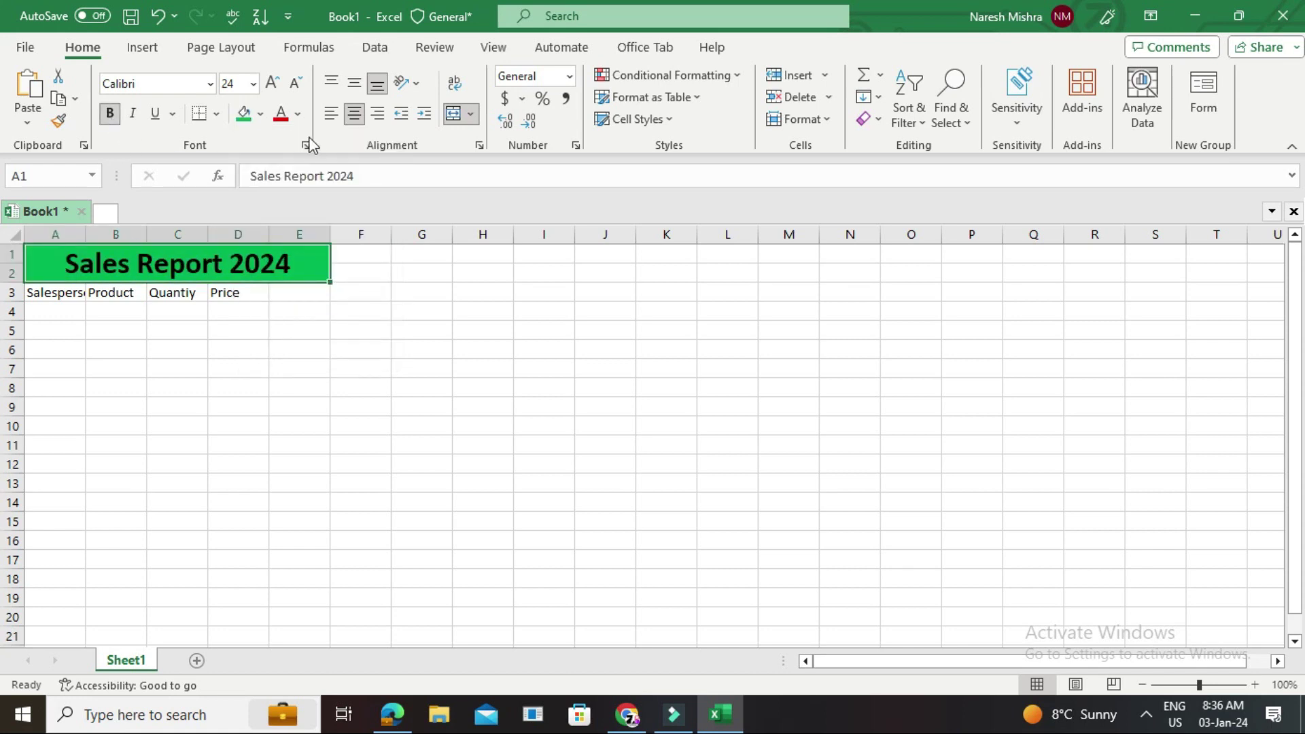
Set the font color of the merged "Sales Report 2024" title to white
{"action": "left_click", "coordinate": [298, 117]}
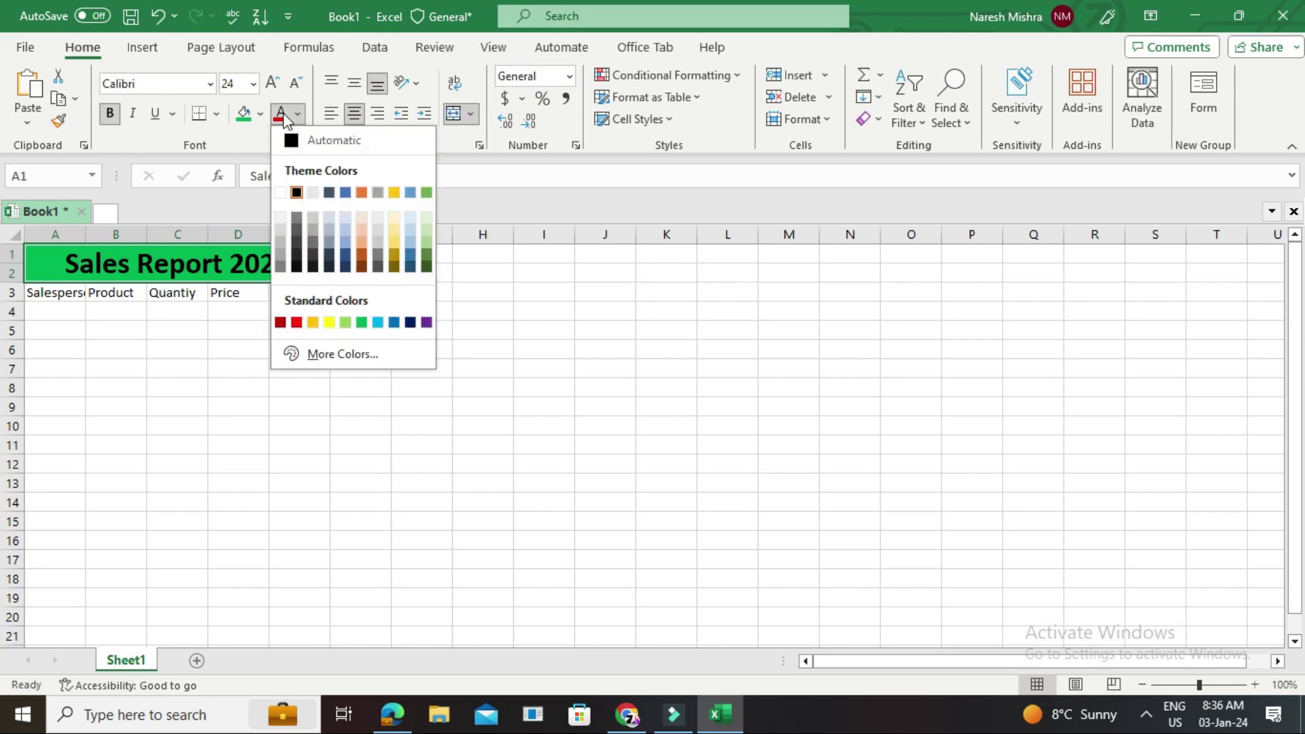
{"action": "left_click", "coordinate": [299, 119]}
{"action": "left_click", "coordinate": [299, 120]}
{"action": "left_click", "coordinate": [280, 193]}
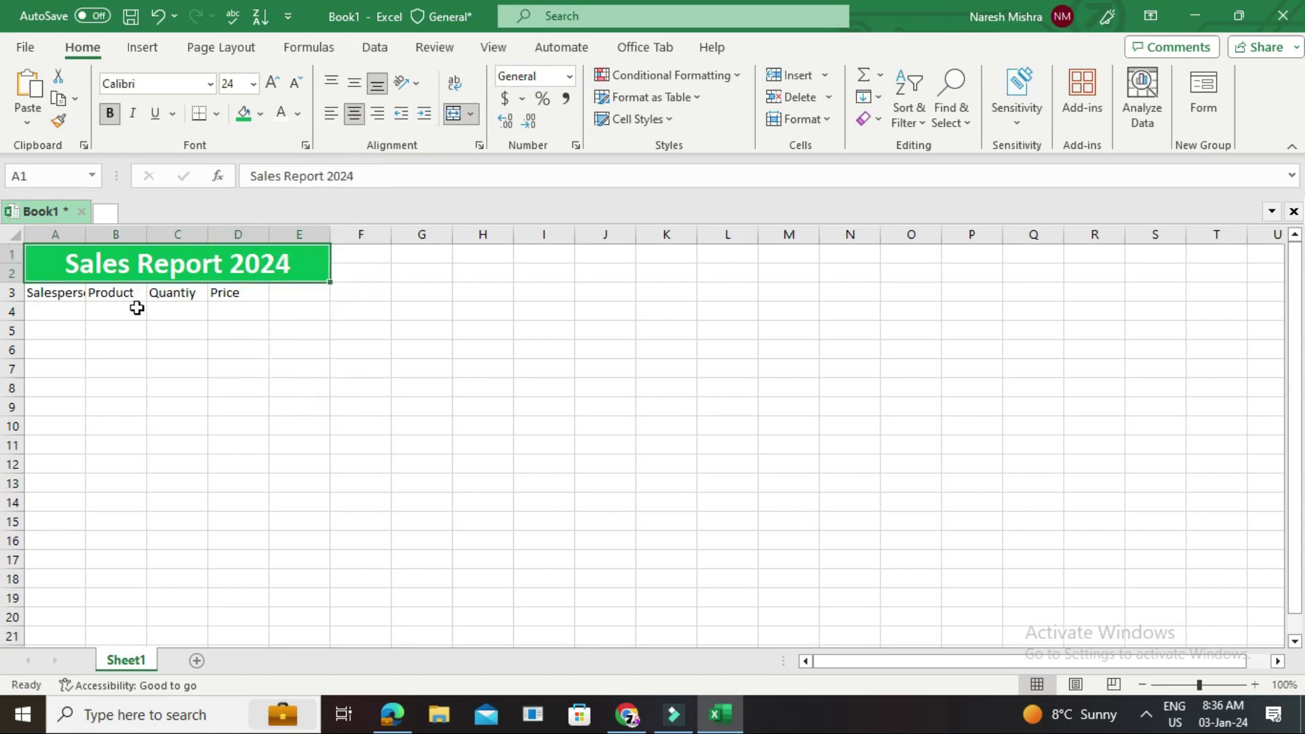
Format the header cells A3 to D3 with a standard yellow fill, bold text and font size 12
{"action": "left_click_drag", "start_coordinate": [50, 294], "coordinate": [258, 294]}
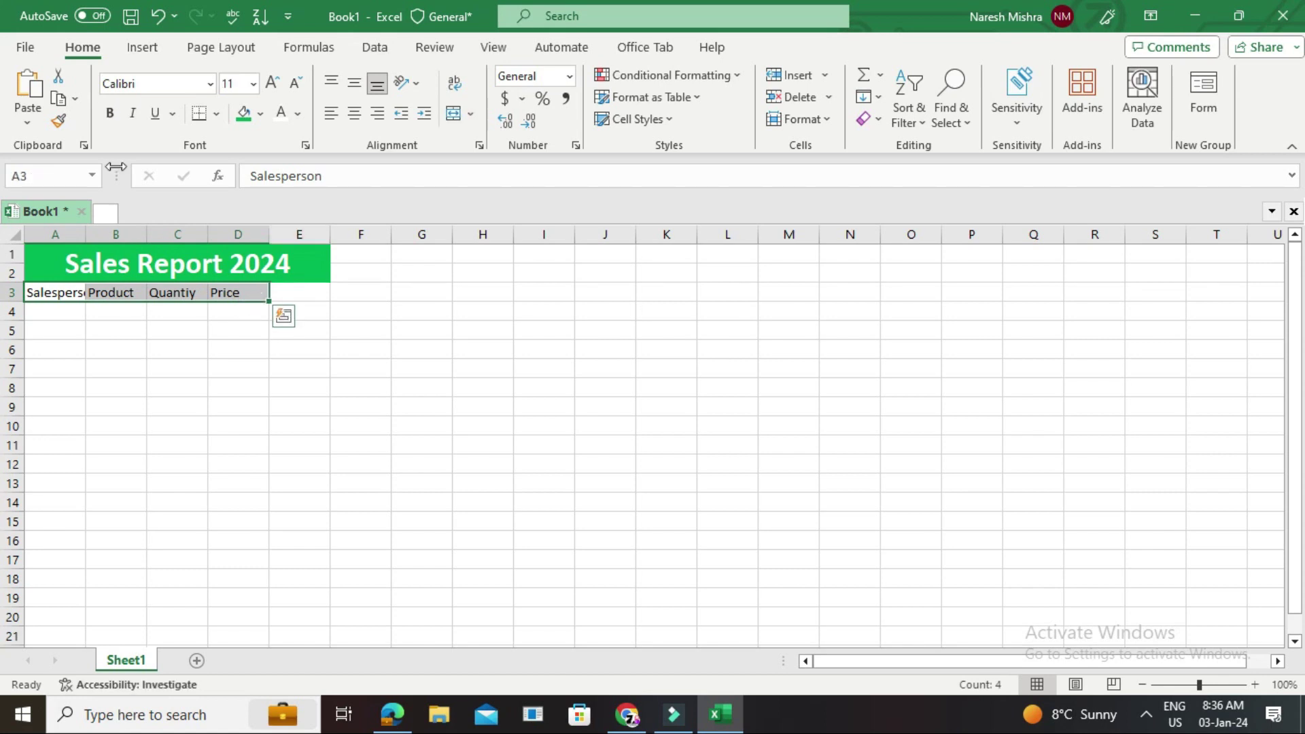
{"action": "left_click", "coordinate": [260, 114]}
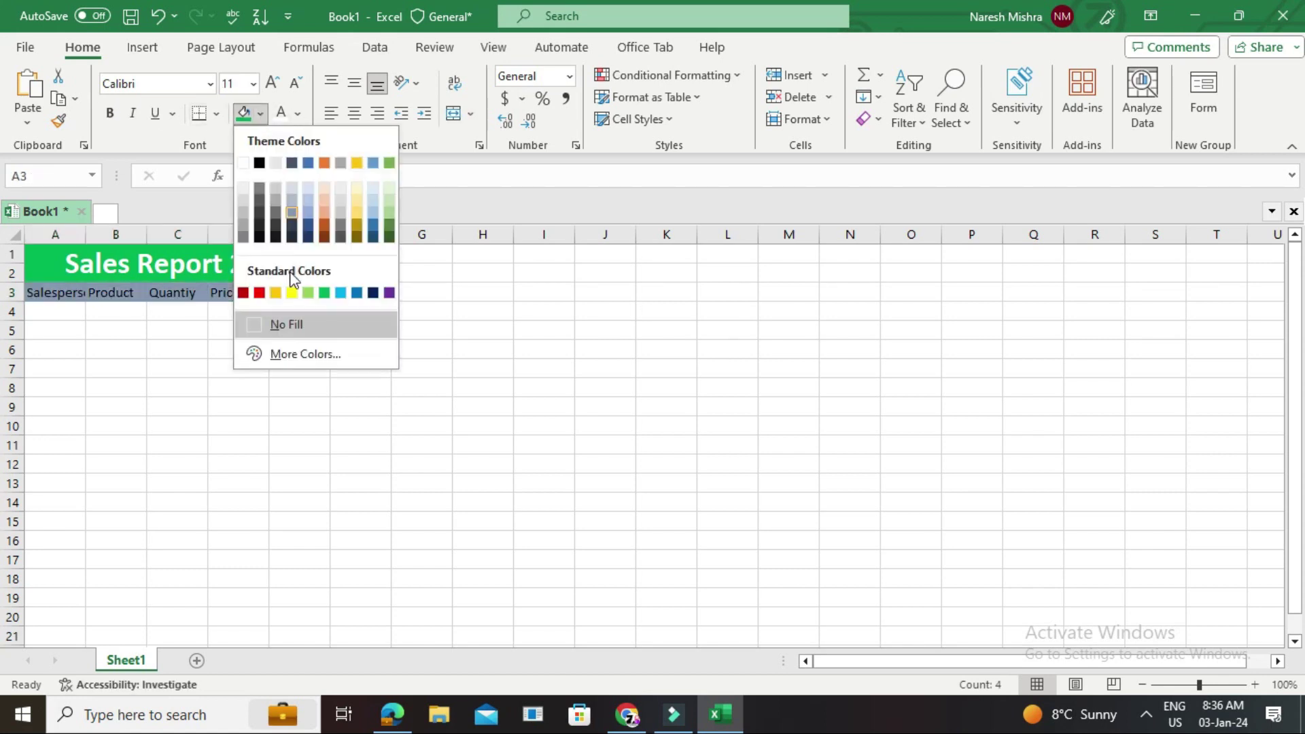
{"action": "left_click", "coordinate": [294, 294]}
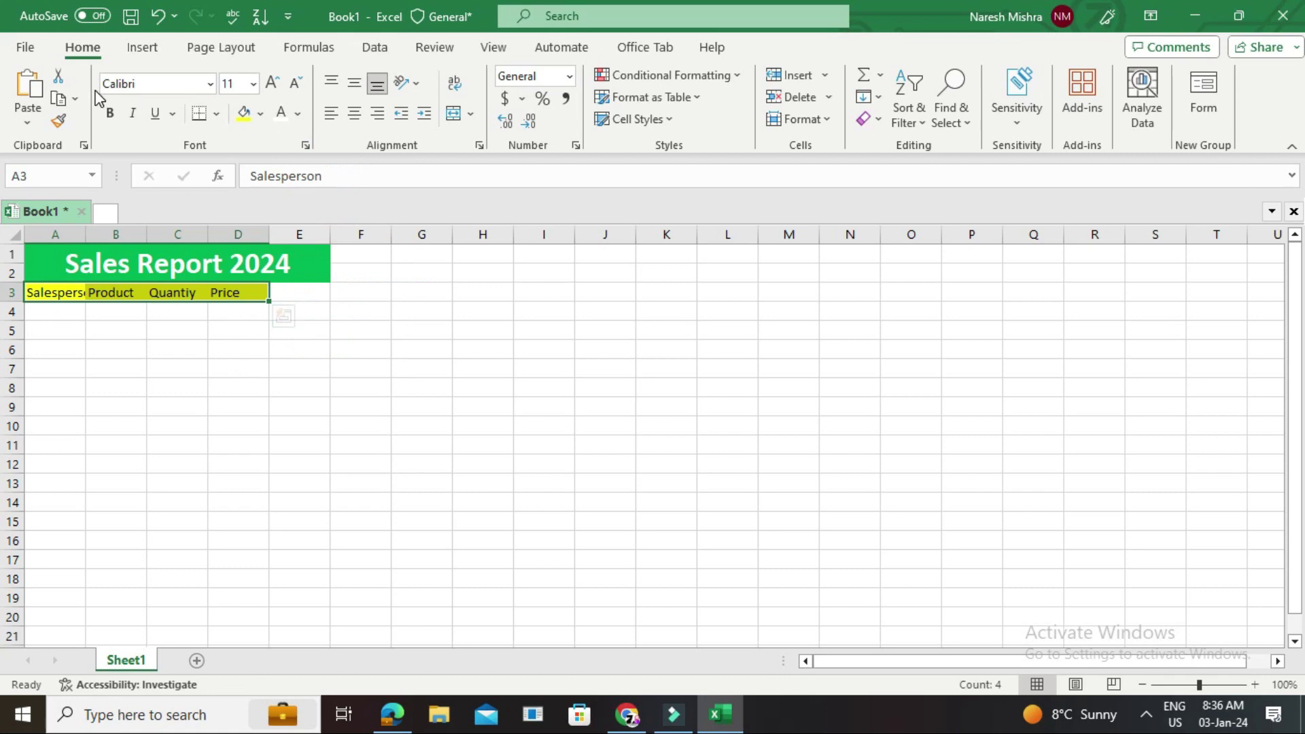
{"action": "left_click", "coordinate": [114, 117]}
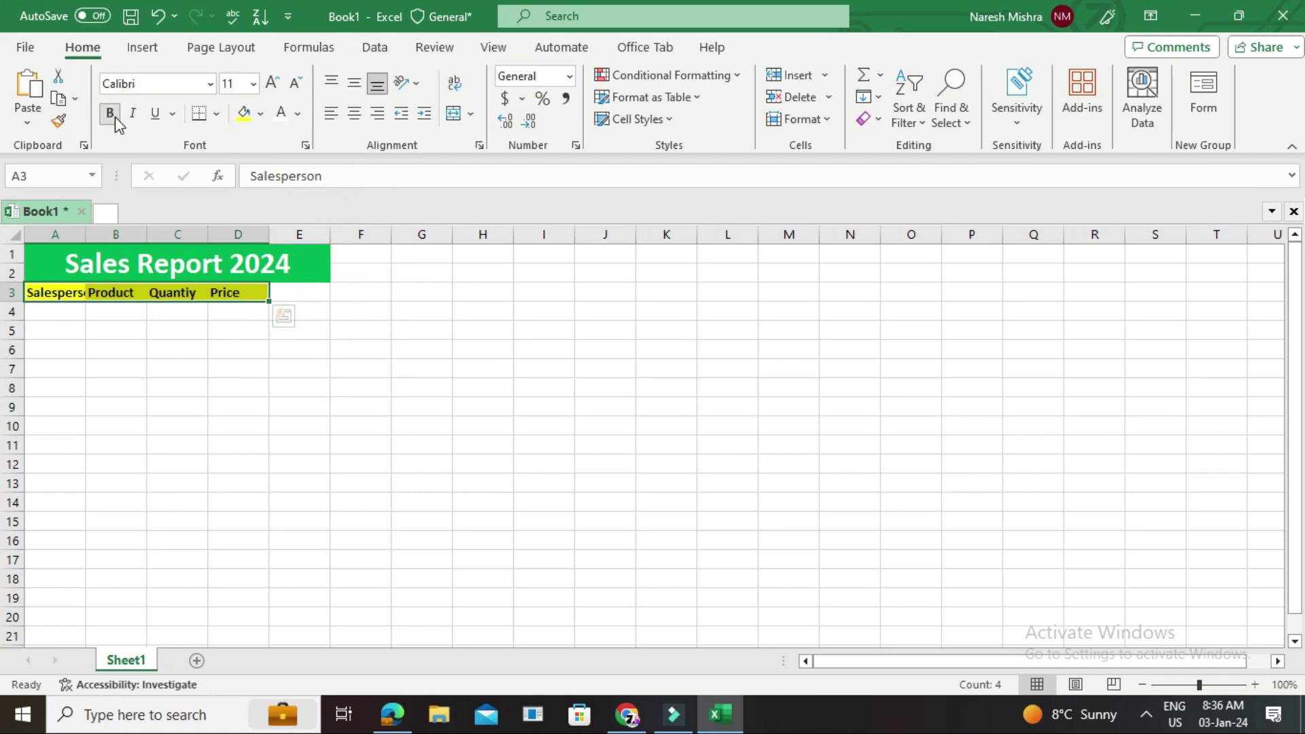
{"action": "left_click", "coordinate": [256, 88]}
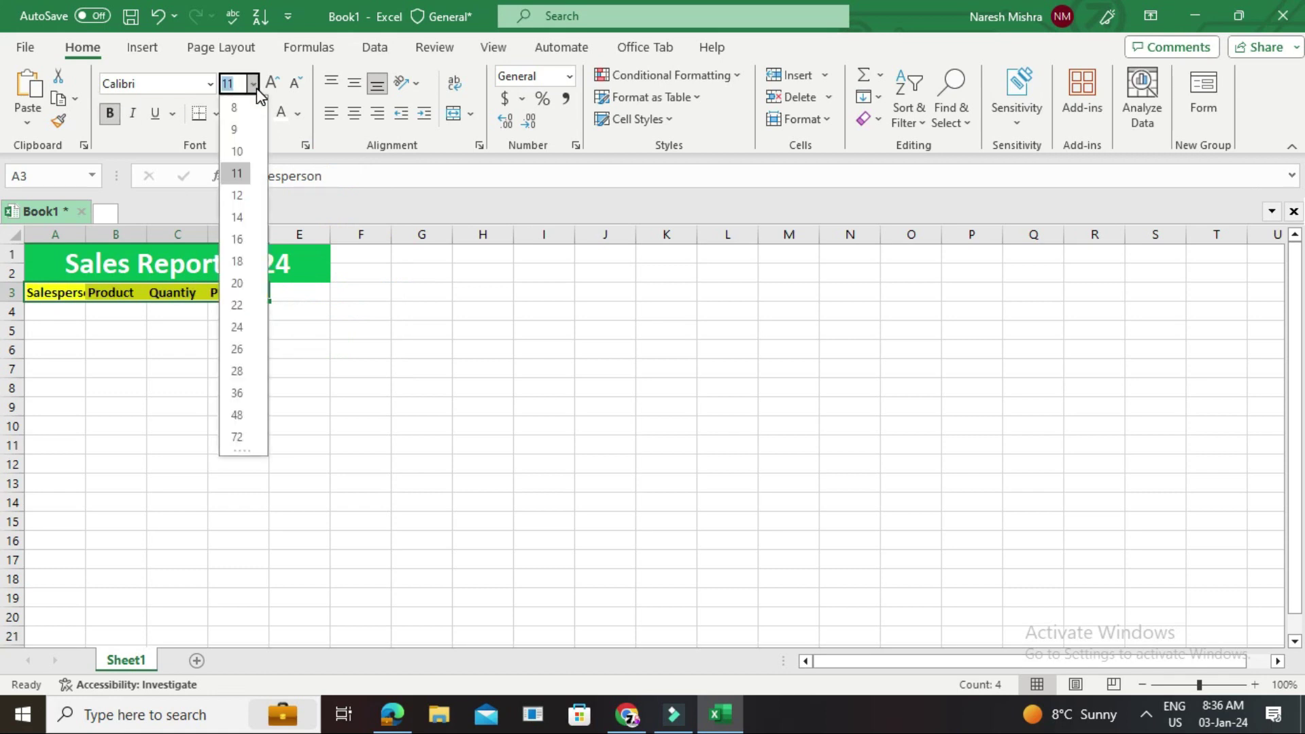
{"action": "left_click", "coordinate": [242, 197]}
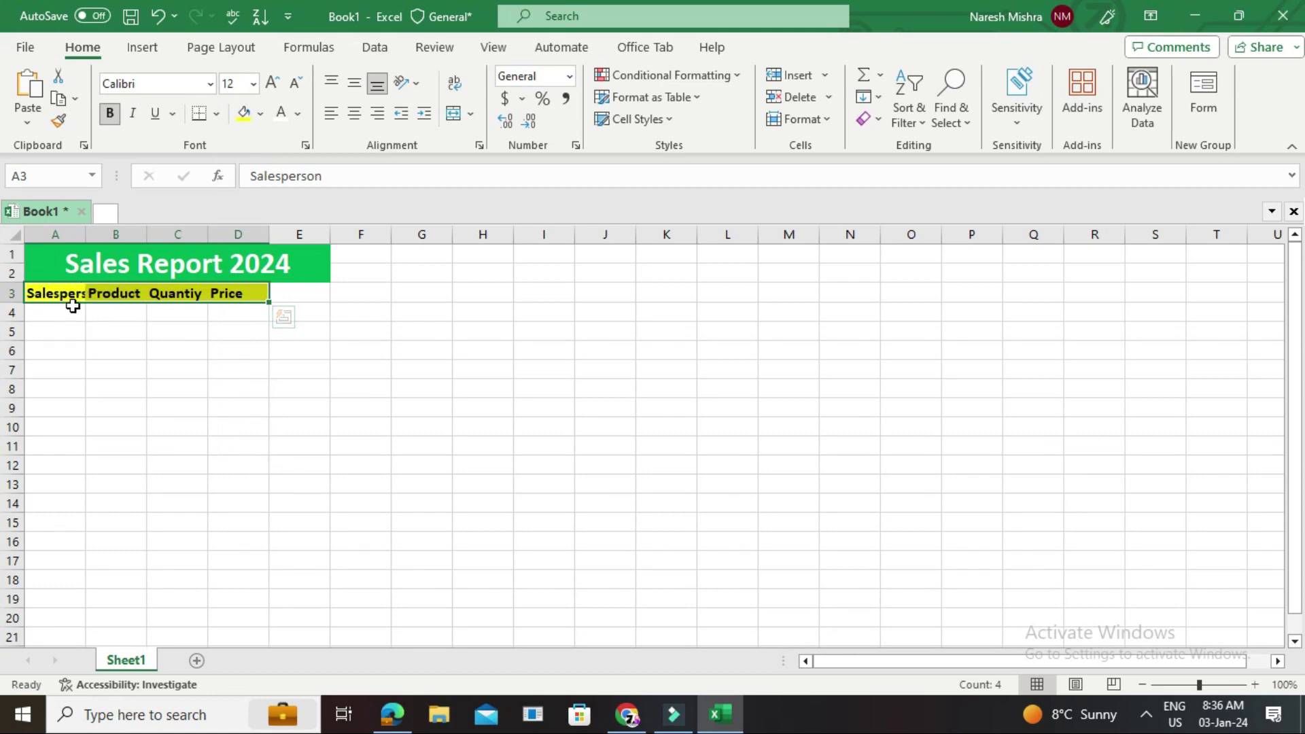
Autofit the widths of columns A to D to their header text
{"action": "left_click", "coordinate": [71, 307]}
{"action": "left_click", "coordinate": [72, 291]}
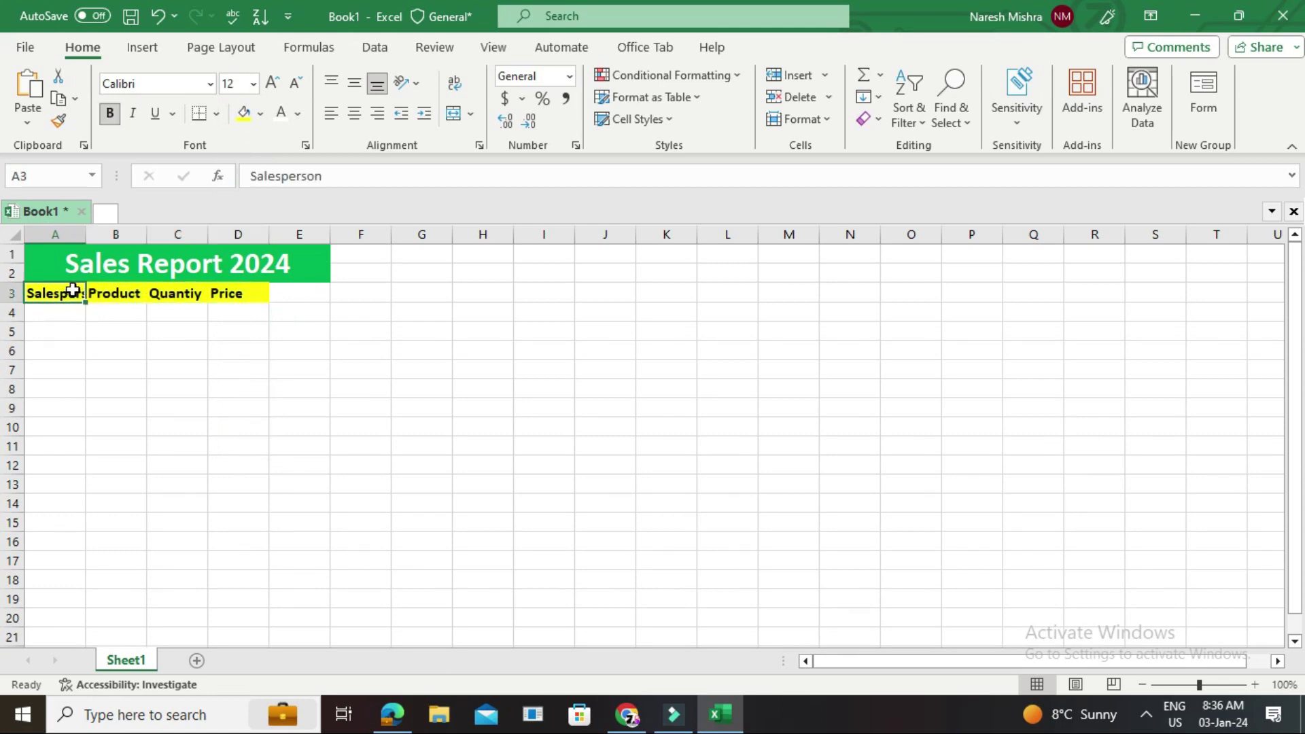
{"action": "double_click", "coordinate": [85, 226]}
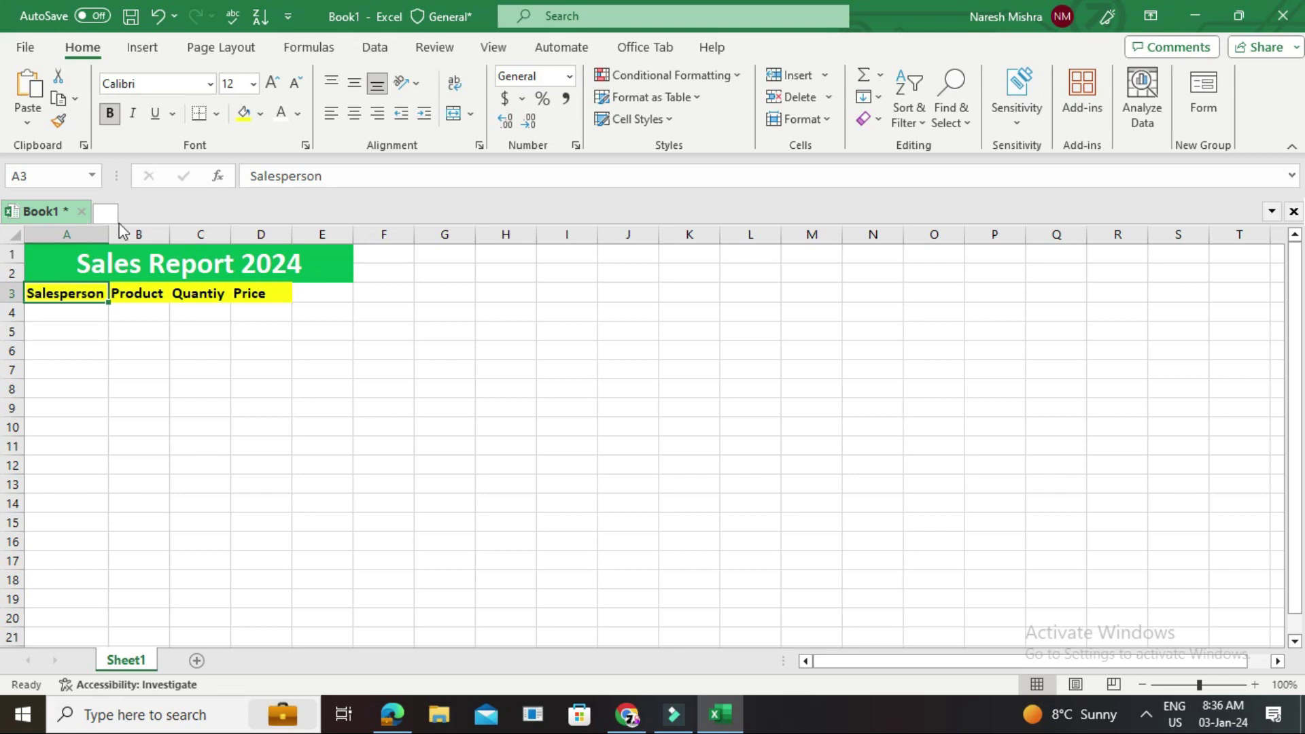
{"action": "double_click", "coordinate": [170, 226]}
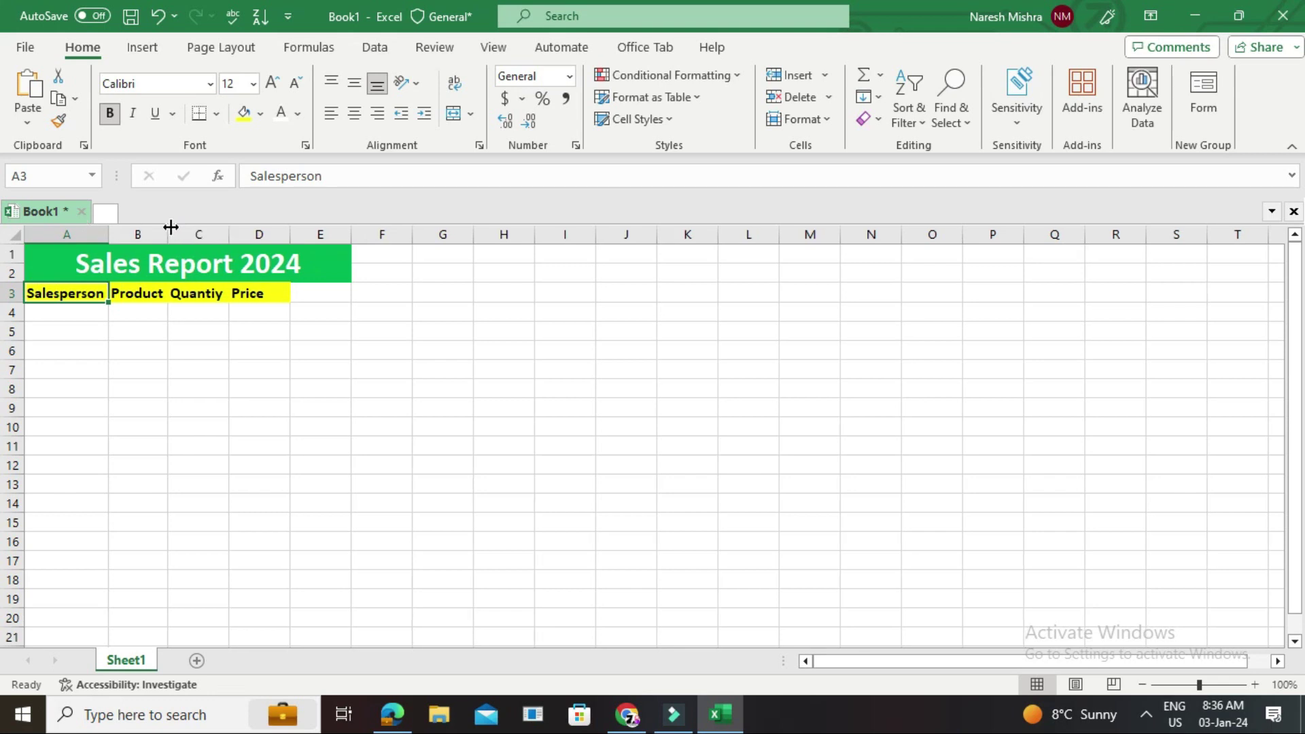
{"action": "double_click", "coordinate": [229, 232]}
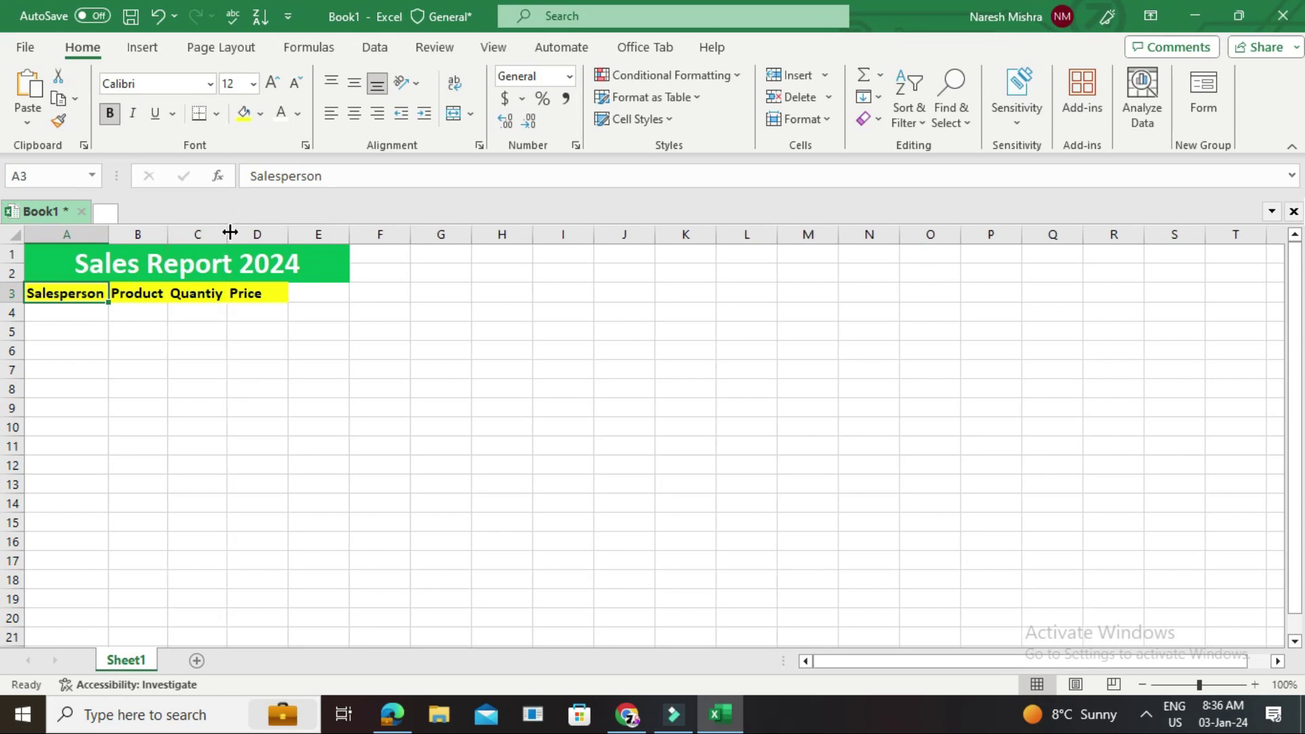
{"action": "double_click", "coordinate": [288, 233]}
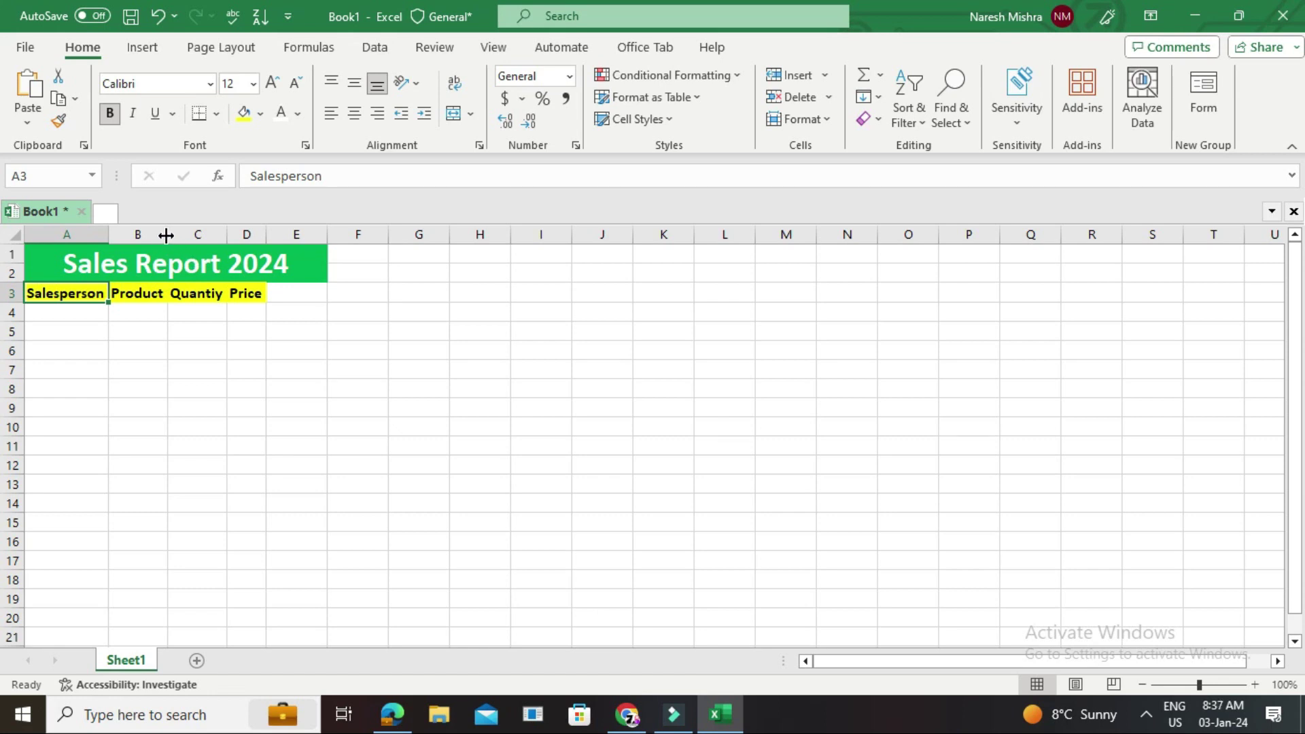
Widen columns A, B, C and D to leave some extra space beside their headers
{"action": "left_click_drag", "start_coordinate": [166, 236], "coordinate": [274, 233]}
{"action": "left_click_drag", "start_coordinate": [308, 236], "coordinate": [332, 235]}
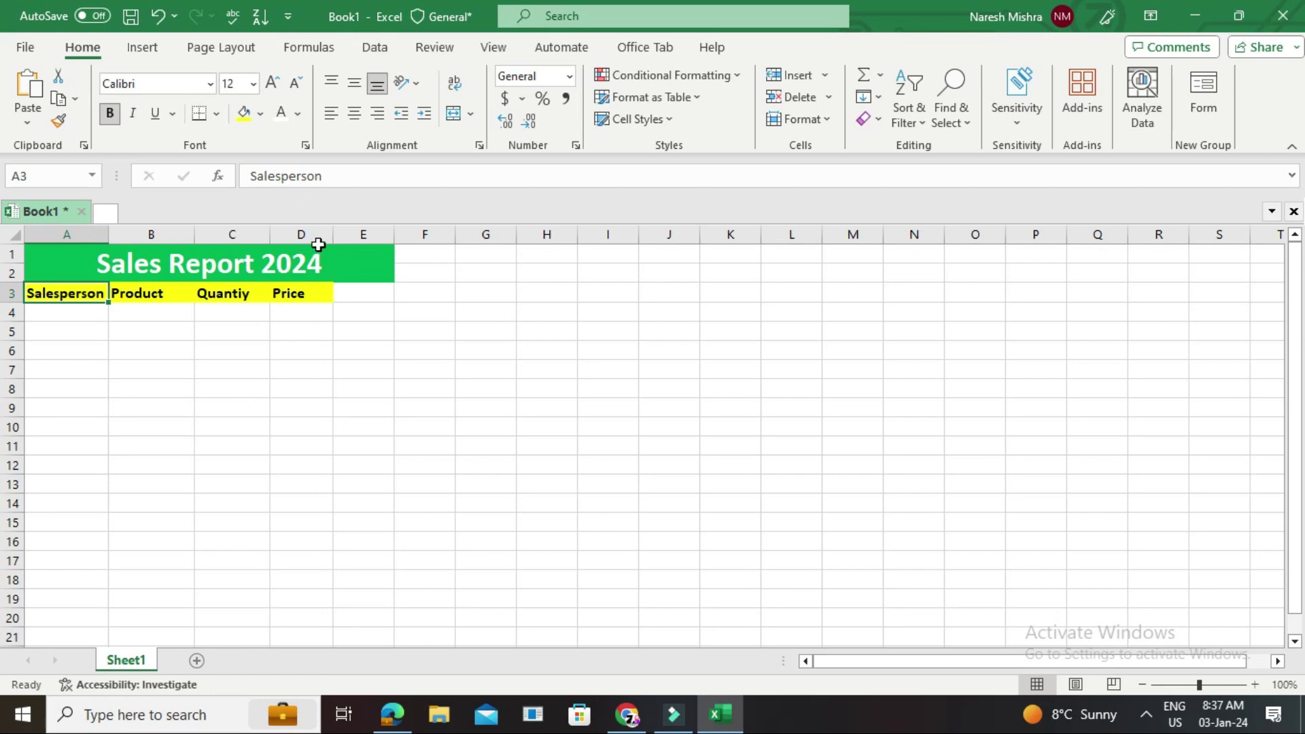
{"action": "left_click_drag", "start_coordinate": [332, 229], "coordinate": [348, 234]}
{"action": "left_click_drag", "start_coordinate": [108, 232], "coordinate": [125, 233]}
{"action": "left_click", "coordinate": [298, 363]}
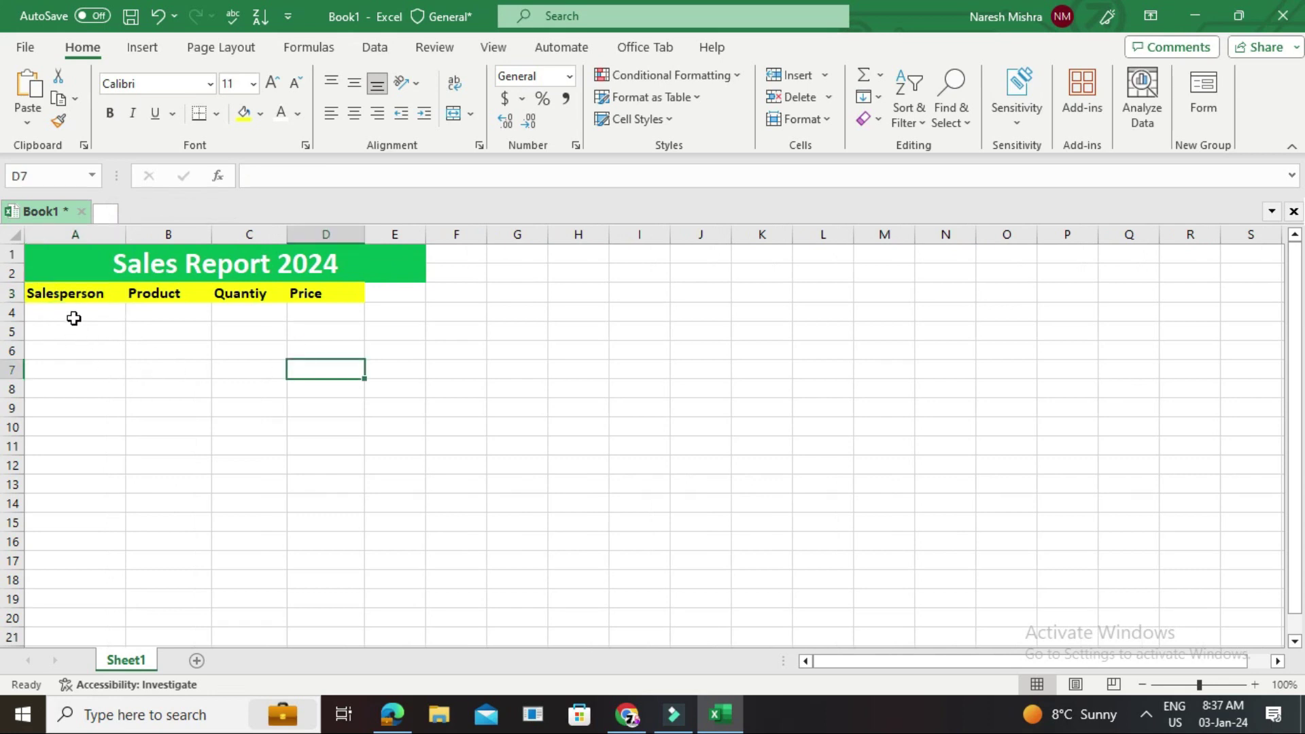
Apply all borders to the report range A1:E17
{"action": "left_click_drag", "start_coordinate": [69, 269], "coordinate": [258, 554]}
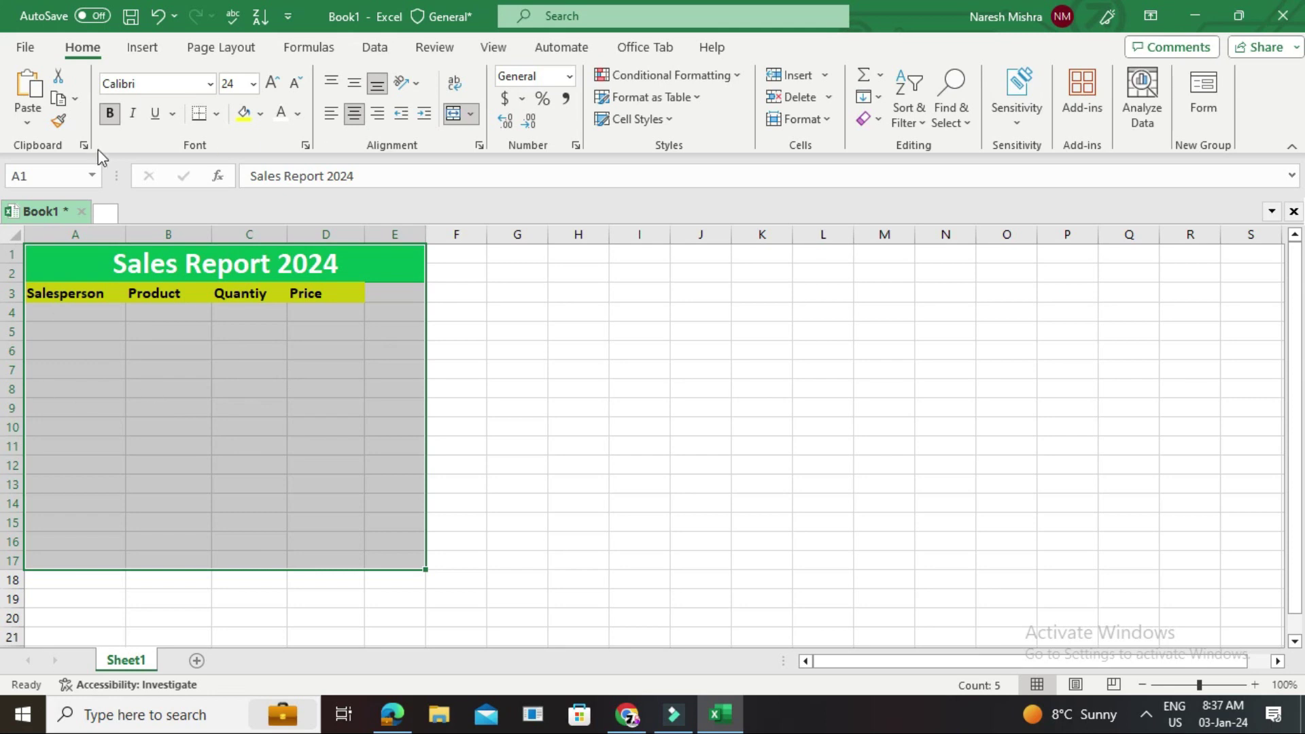
{"action": "left_click", "coordinate": [216, 115]}
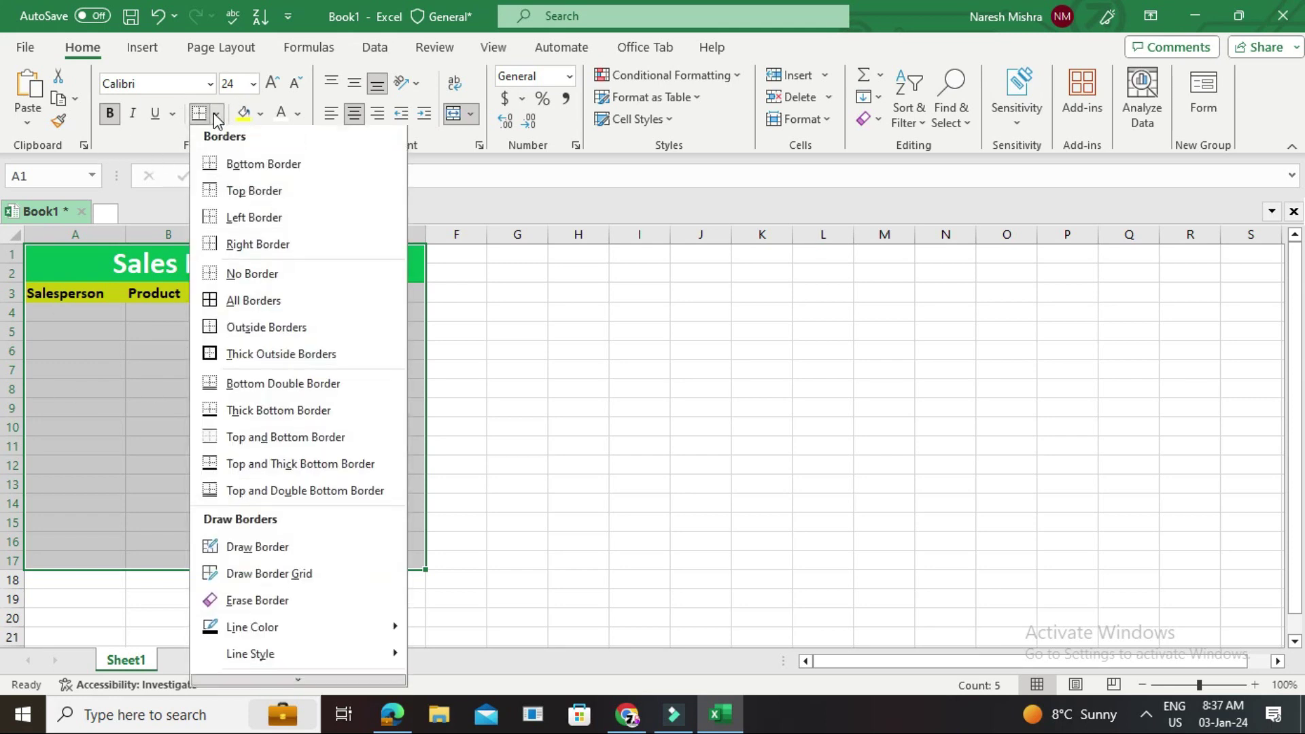
{"action": "left_click", "coordinate": [241, 301]}
{"action": "left_click", "coordinate": [219, 348]}
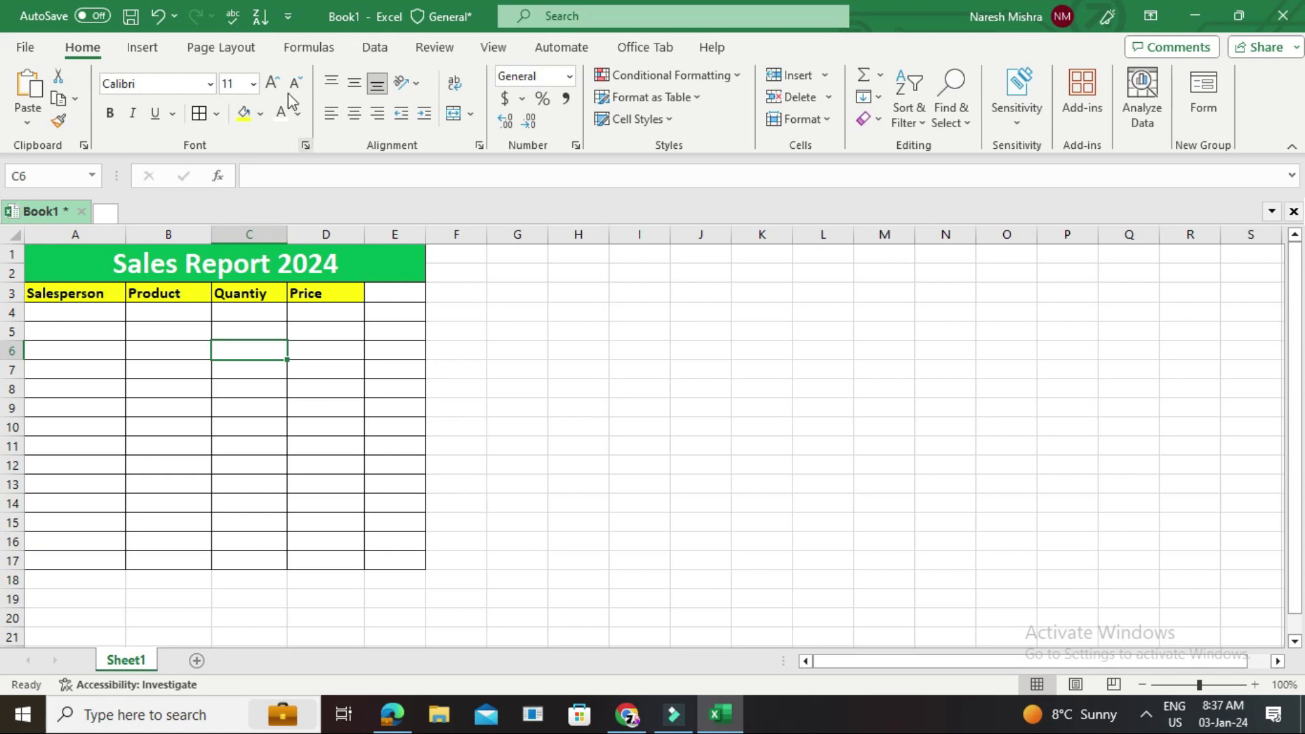
Open the Quick Access Toolbar customization options and list all commands
{"action": "left_click", "coordinate": [289, 16]}
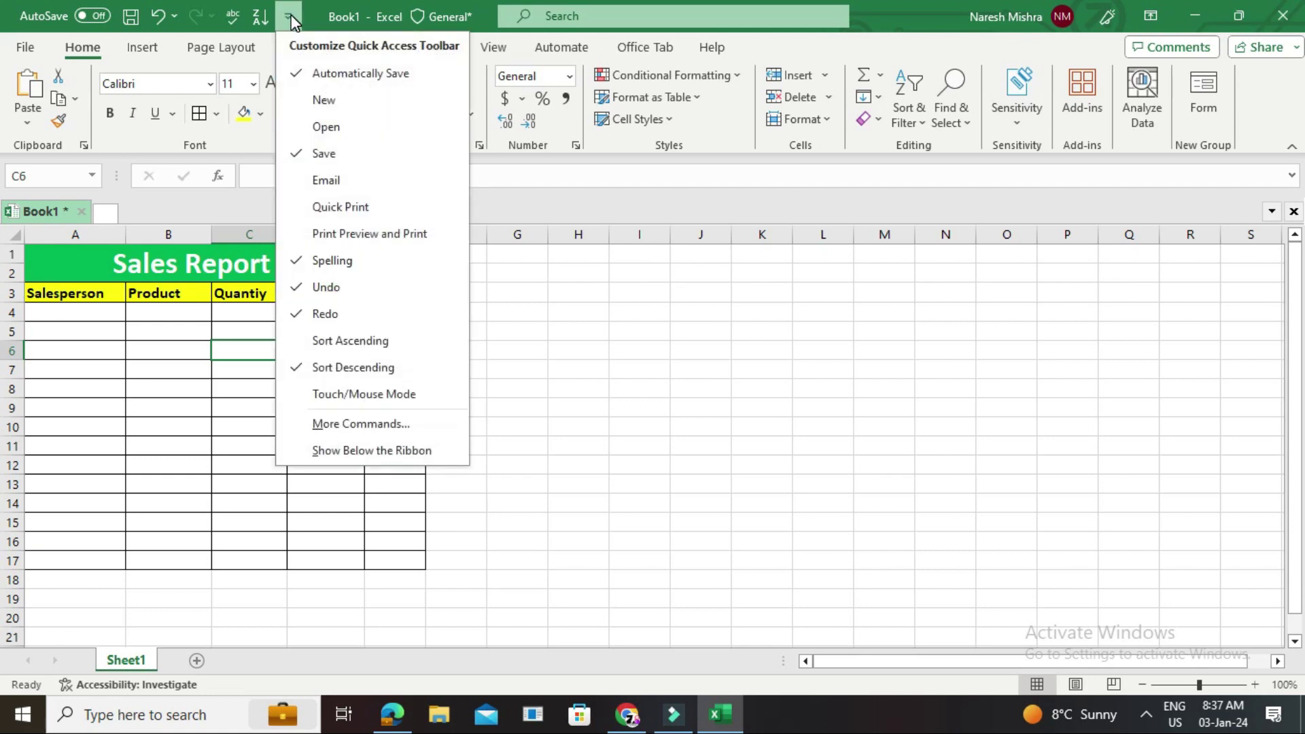
{"action": "left_click", "coordinate": [375, 426]}
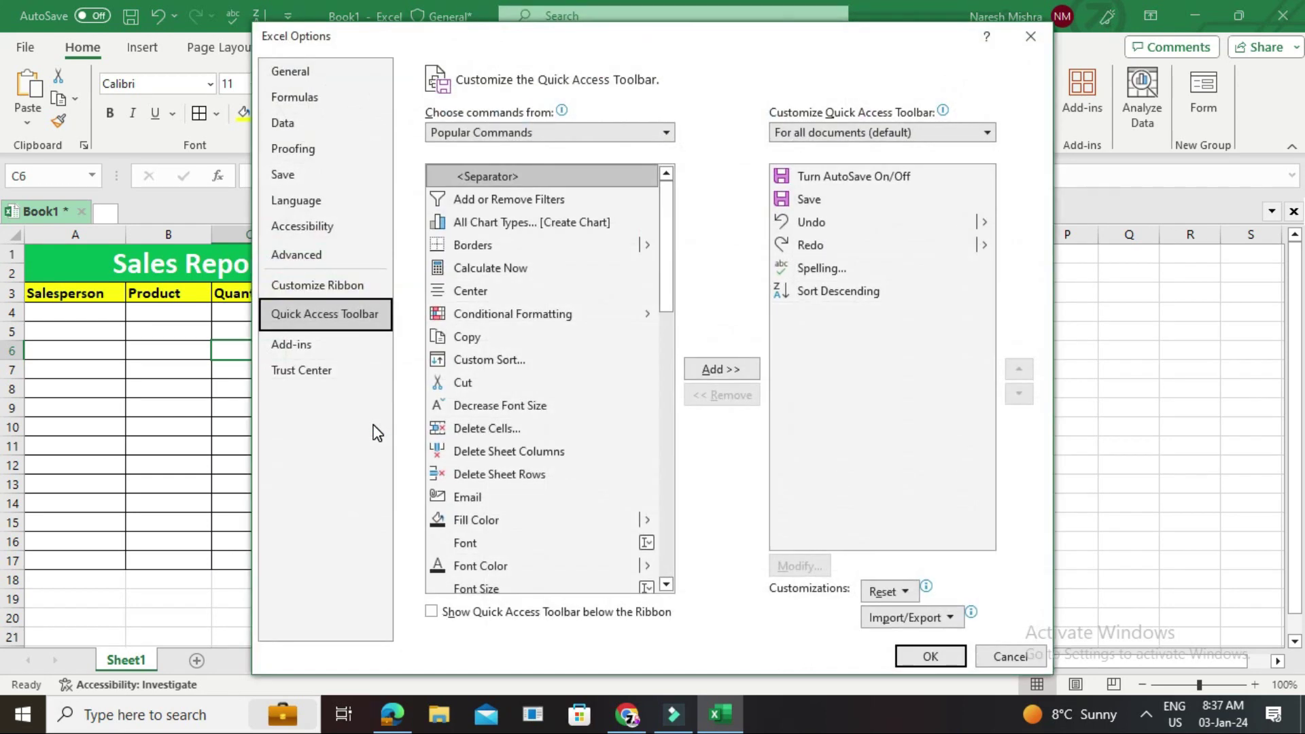
{"action": "left_click", "coordinate": [666, 133]}
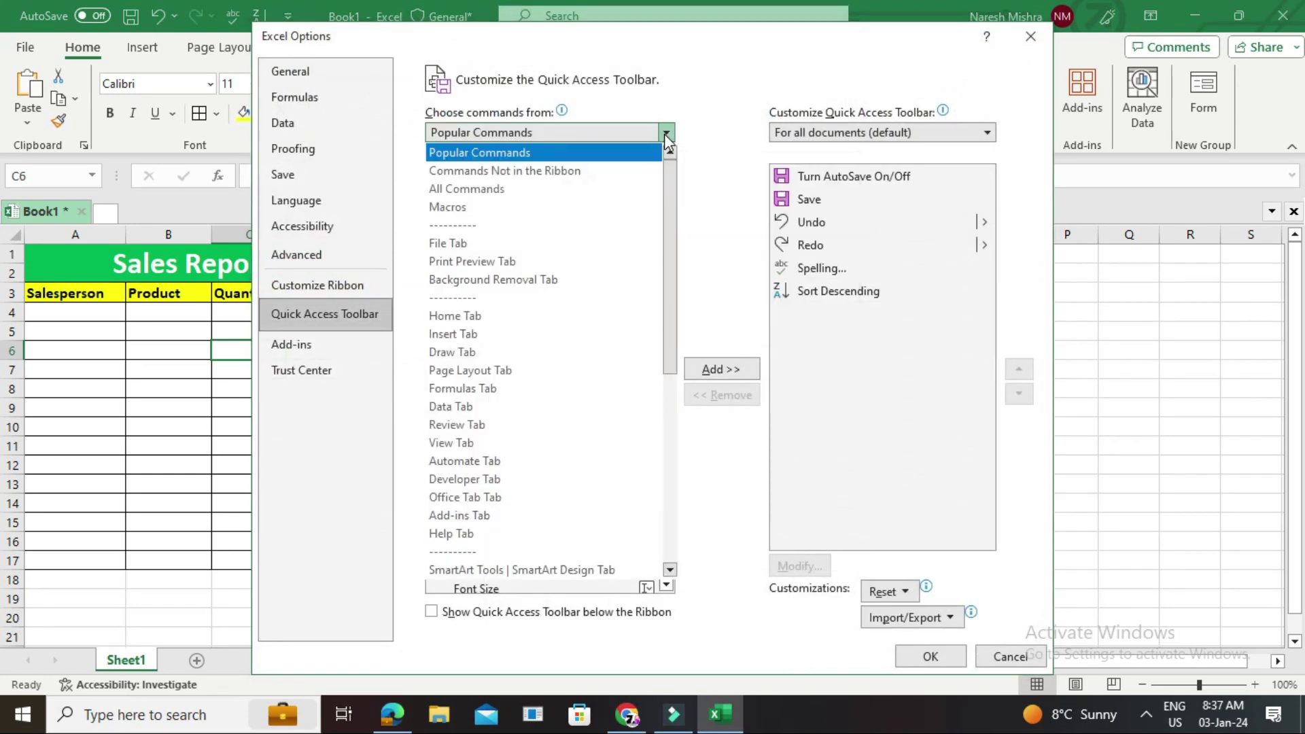
{"action": "left_click", "coordinate": [600, 190]}
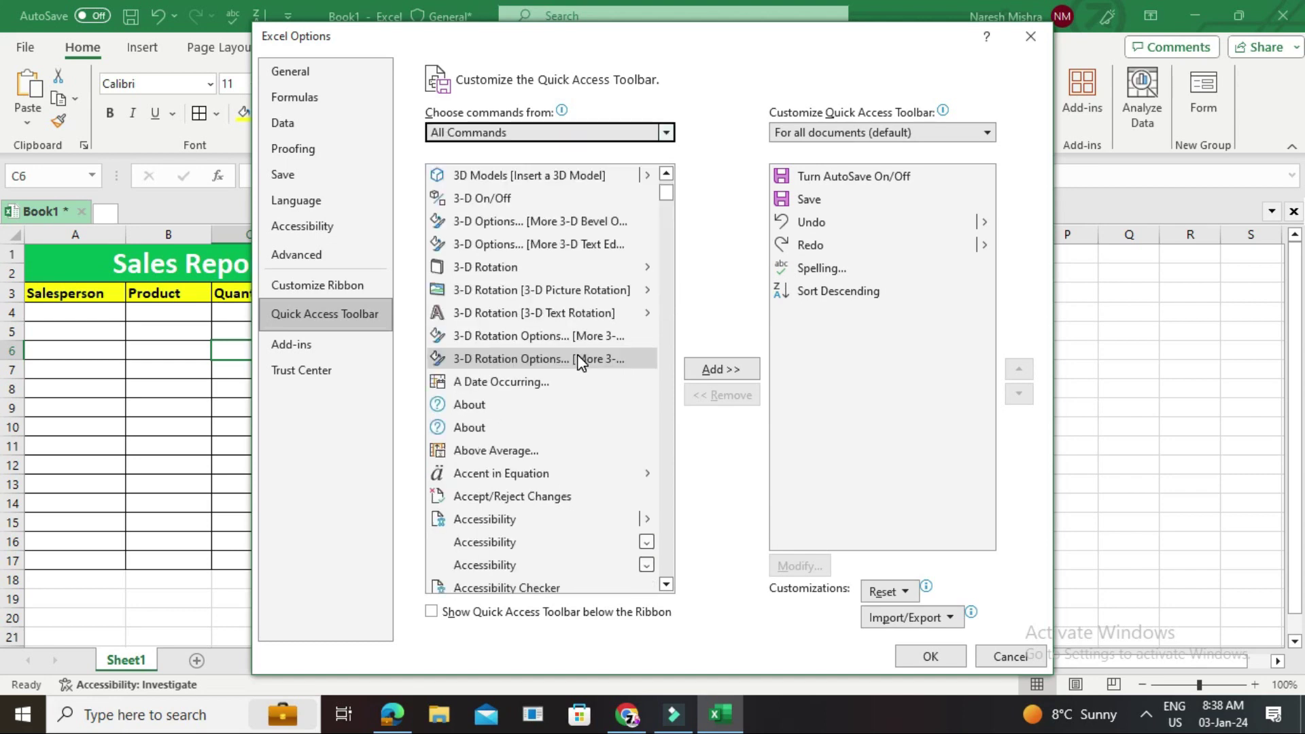
Find the Form... command, add it to the Quick Access Toolbar and accept the options
{"action": "left_click", "coordinate": [580, 360]}
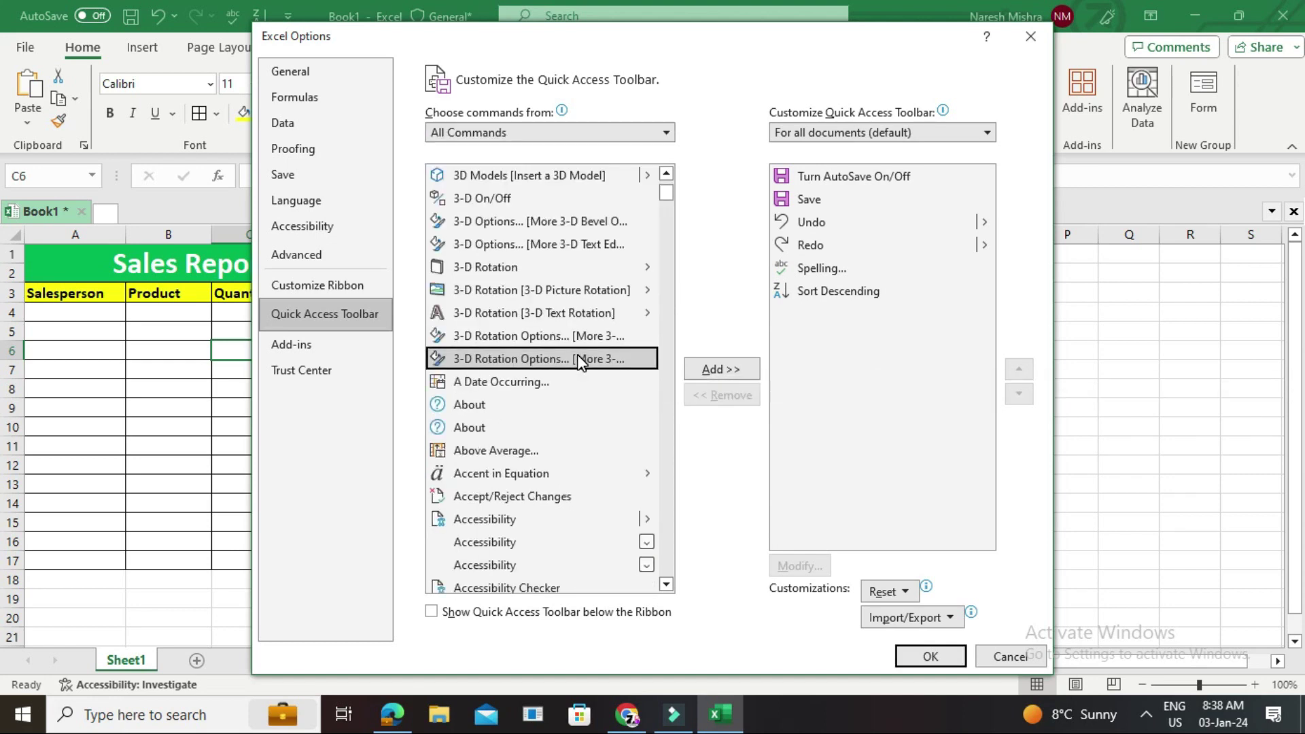
{"action": "key", "text": "f"}
{"action": "key", "text": "f"}
{"action": "key", "text": "f"}
{"action": "key", "text": "f"}
{"action": "key", "text": "f"}
{"action": "key", "text": "f"}
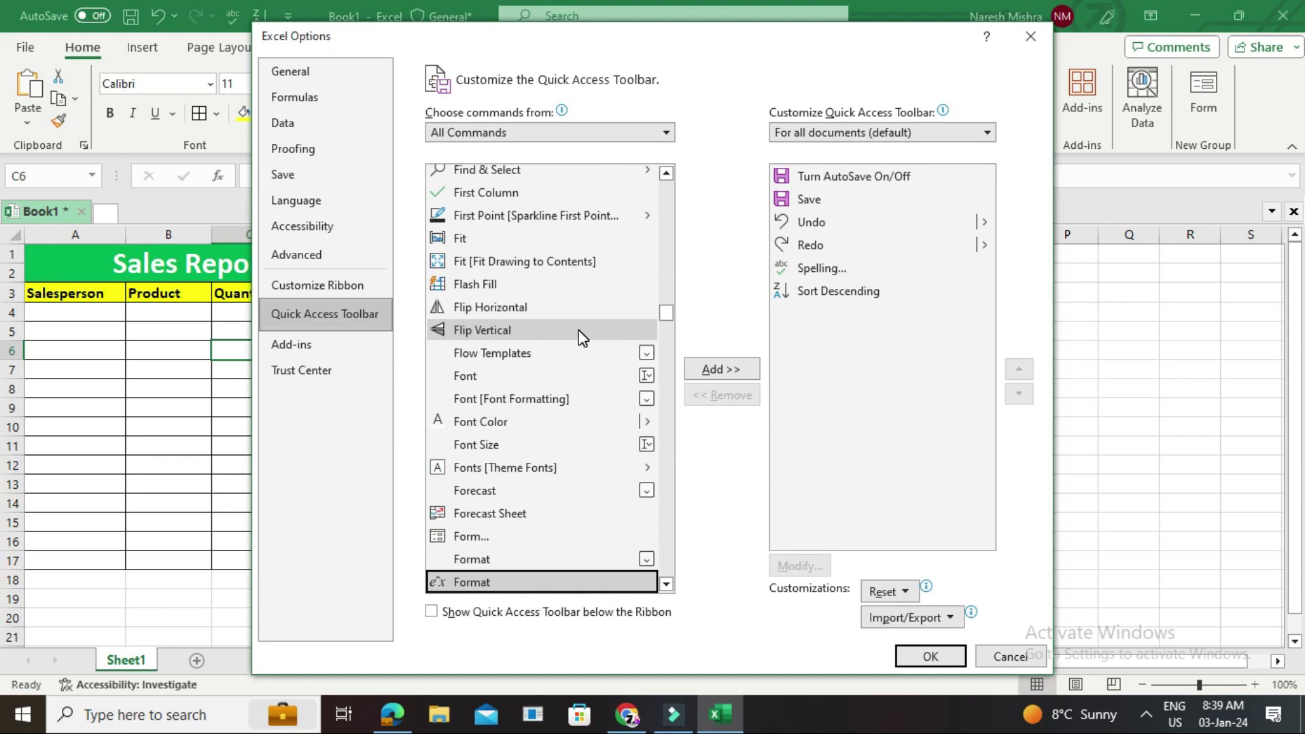
{"action": "left_click", "coordinate": [487, 540]}
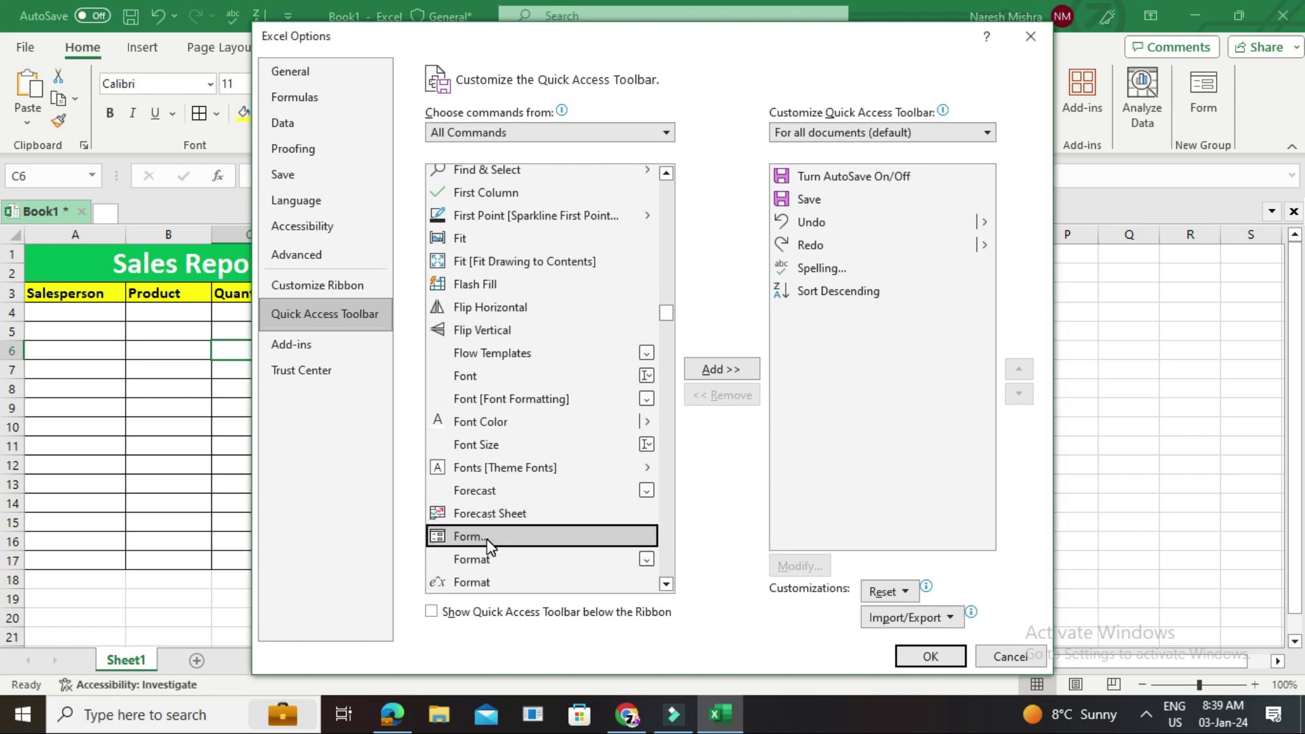
{"action": "left_click", "coordinate": [741, 379]}
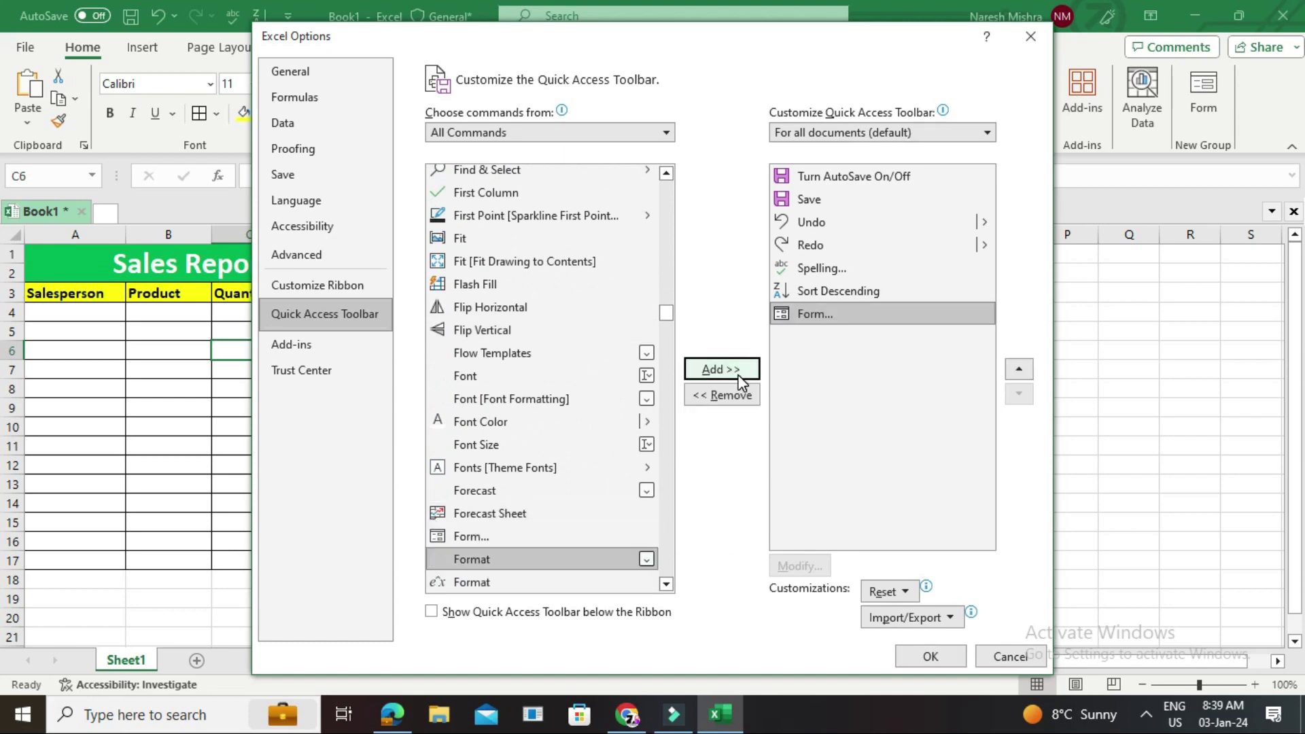
{"action": "left_click", "coordinate": [928, 656]}
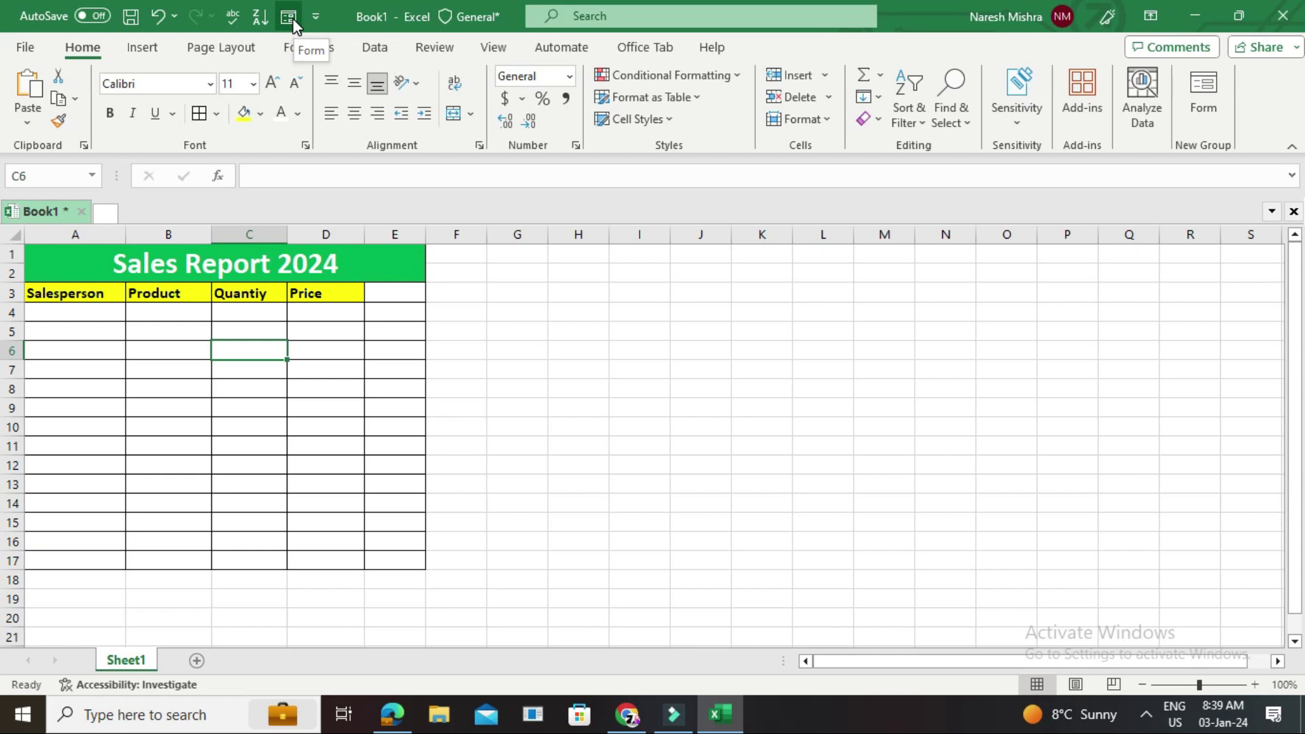
Open the data entry form for headers A3:D3, using the first row of the selection as labels
{"action": "left_click", "coordinate": [59, 292]}
{"action": "left_click_drag", "start_coordinate": [58, 292], "coordinate": [321, 295]}
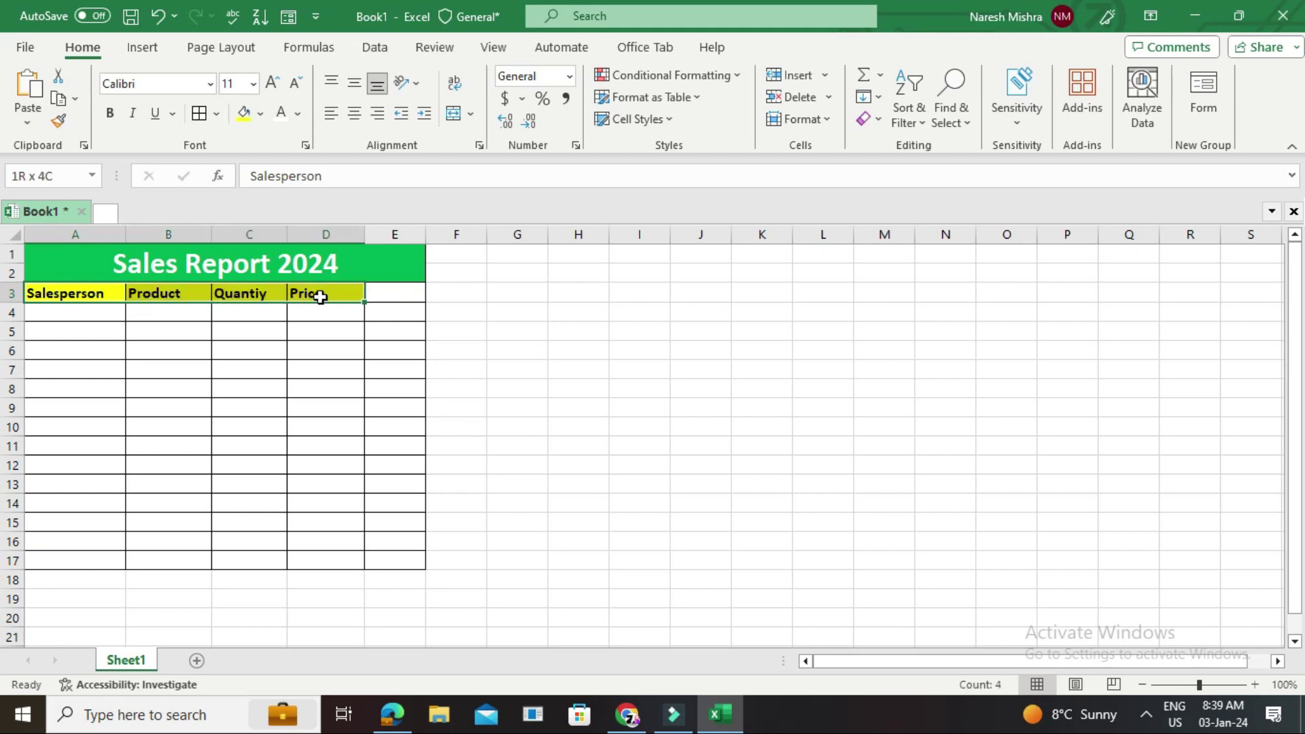
{"action": "left_click", "coordinate": [291, 15]}
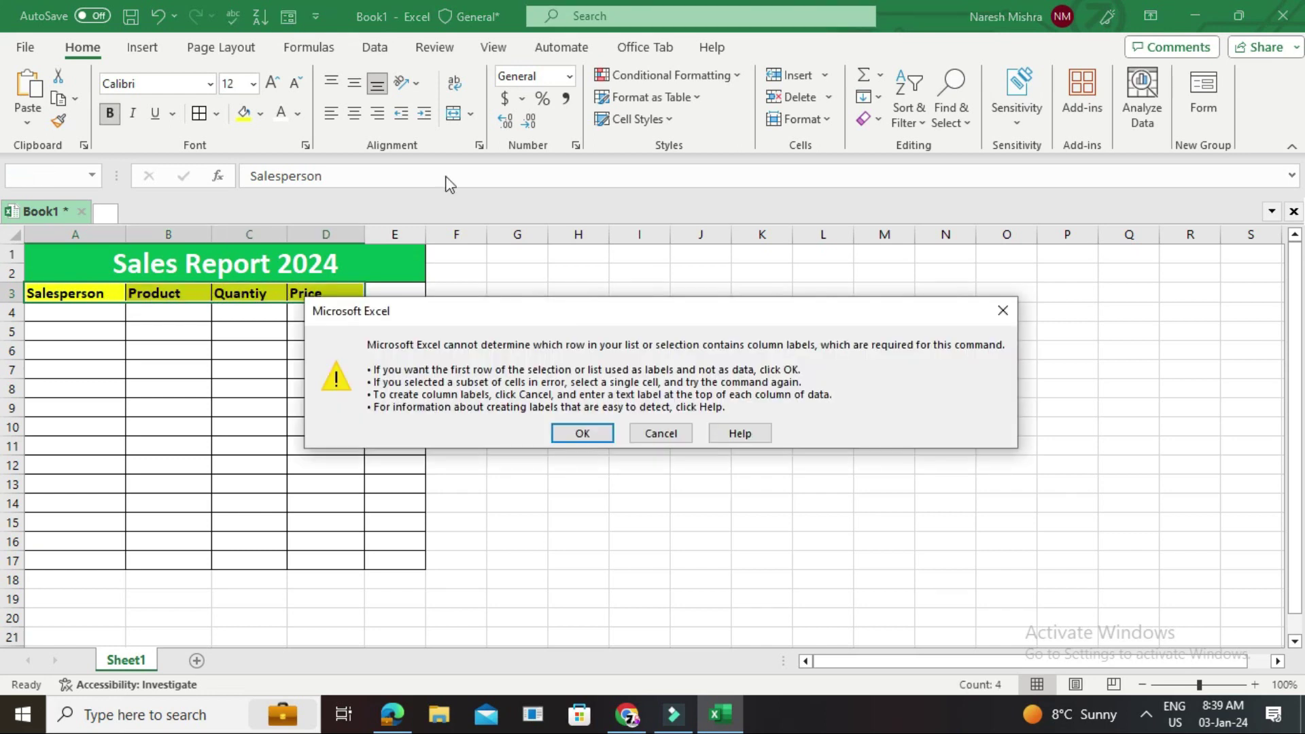
{"action": "left_click", "coordinate": [583, 435]}
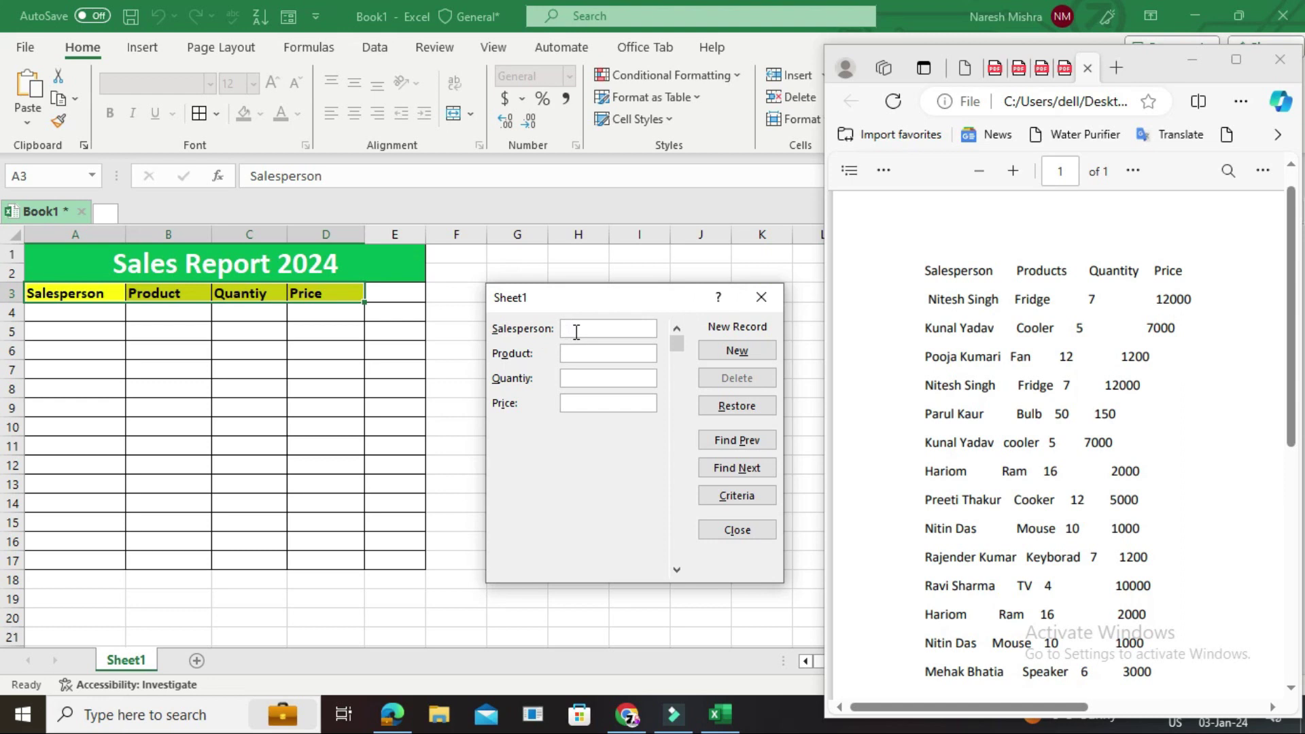
Add the first PDF record through the form: the salesperson's name, product Fridge, quantity 7 and price 12000
{"action": "type", "text": "tesh Singh"}
{"action": "left_click", "coordinate": [576, 353]}
{"action": "type", "text": "Fridge"}
{"action": "left_click", "coordinate": [589, 402]}
{"action": "type", "text": "12000"}
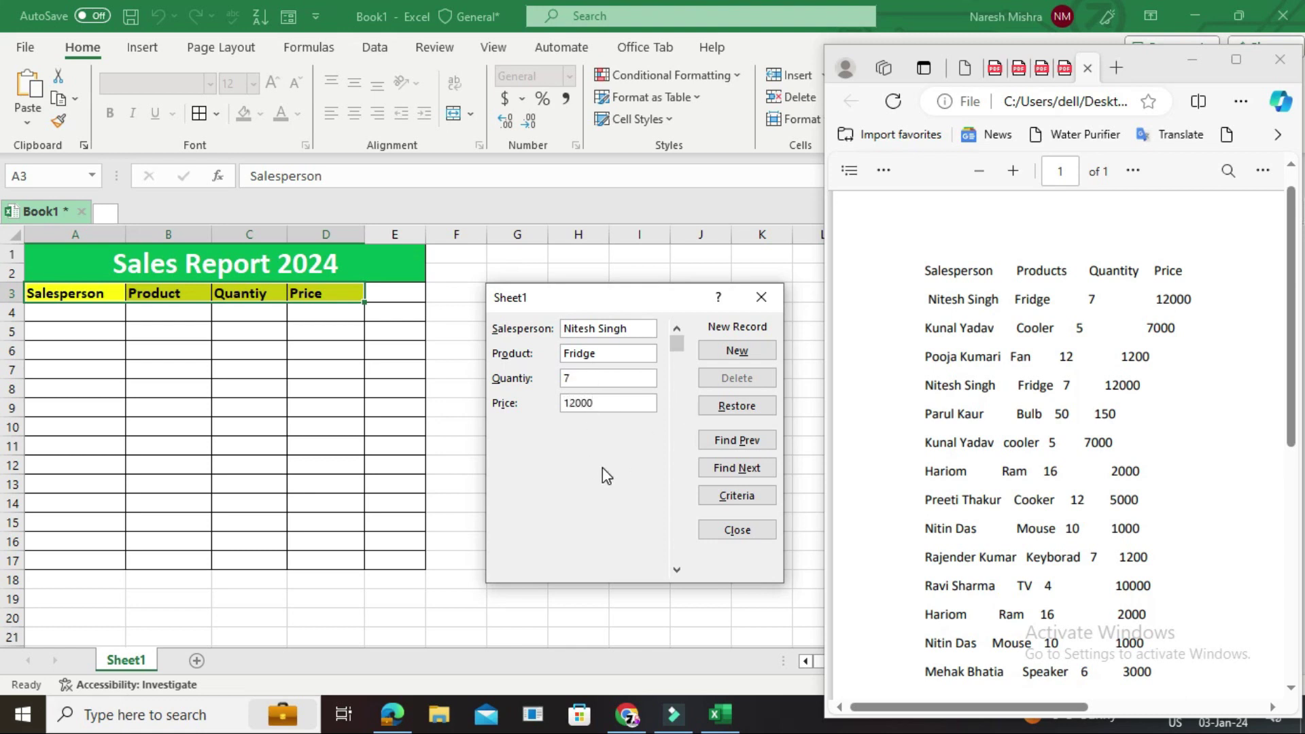
{"action": "key", "text": "Return"}
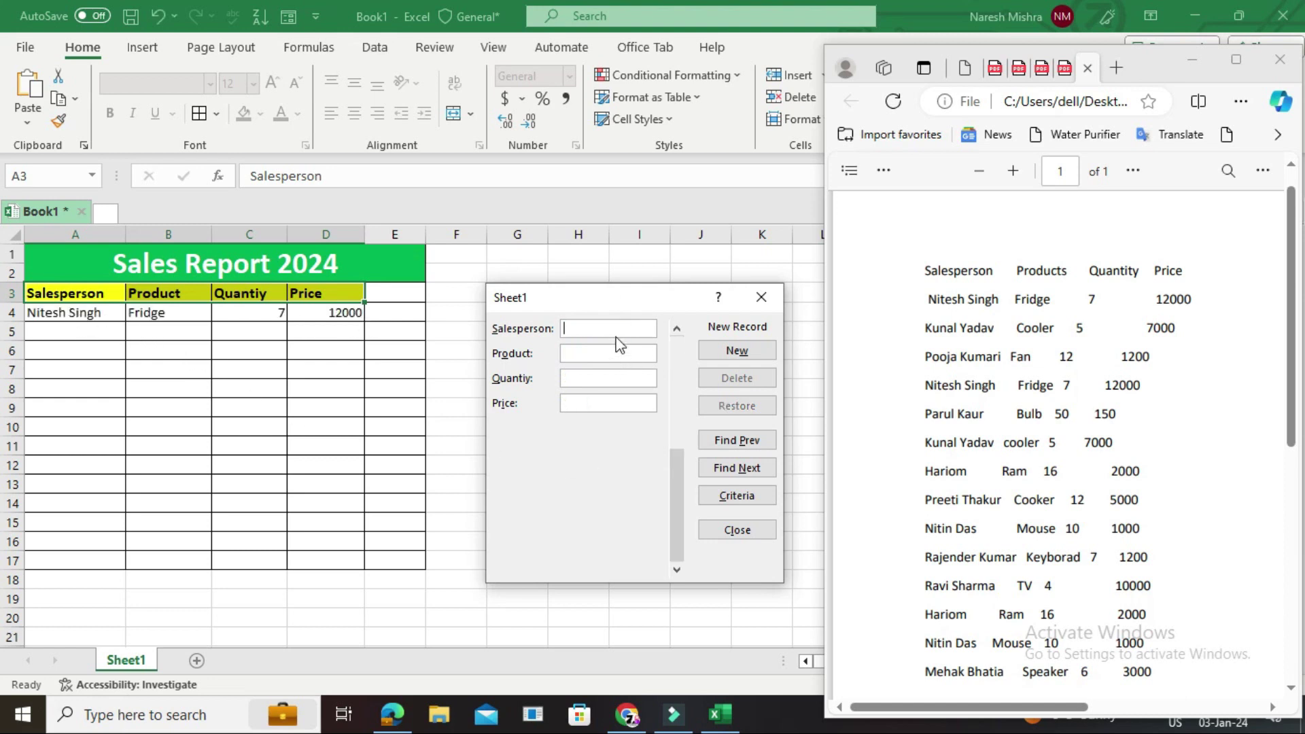
Add the second PDF record through the form: the salesperson's name, product Cooler, quantity 5 and price 7000
{"action": "type", "text": "Kunal Yadav"}
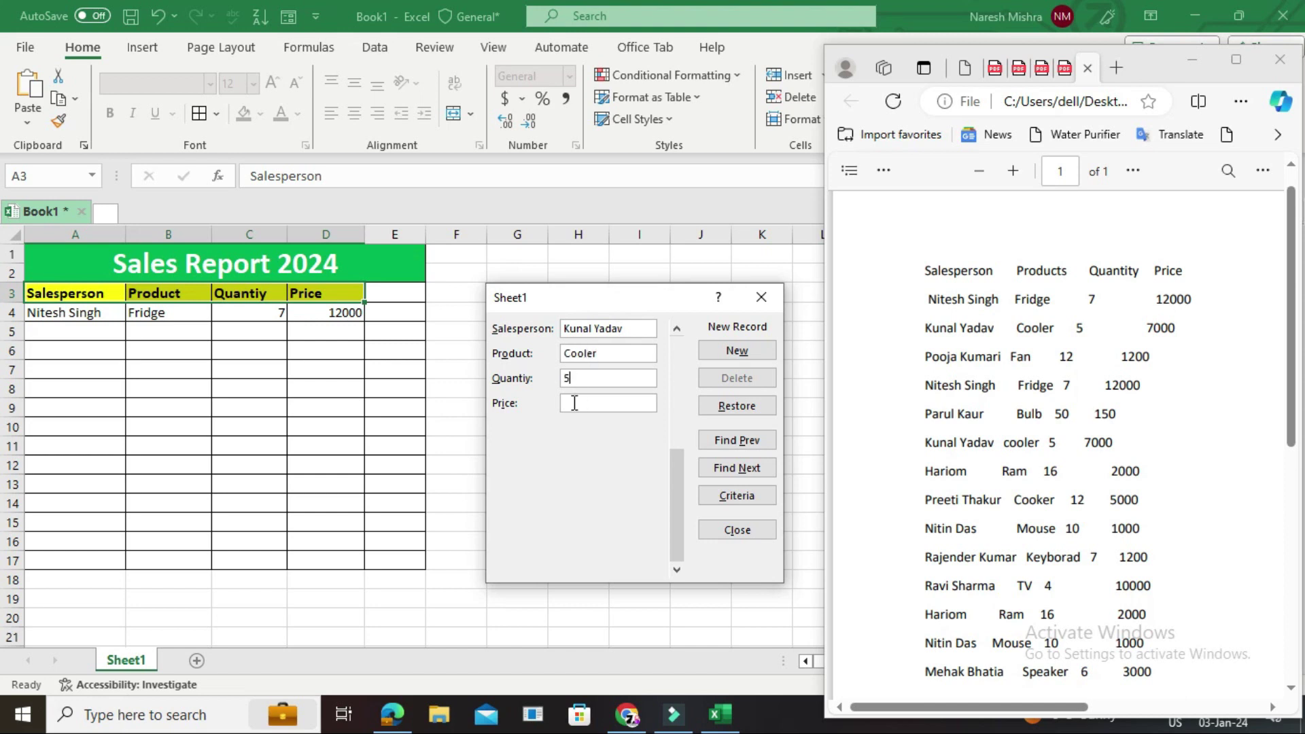
{"action": "type", "text": "7000"}
{"action": "key", "text": "Return"}
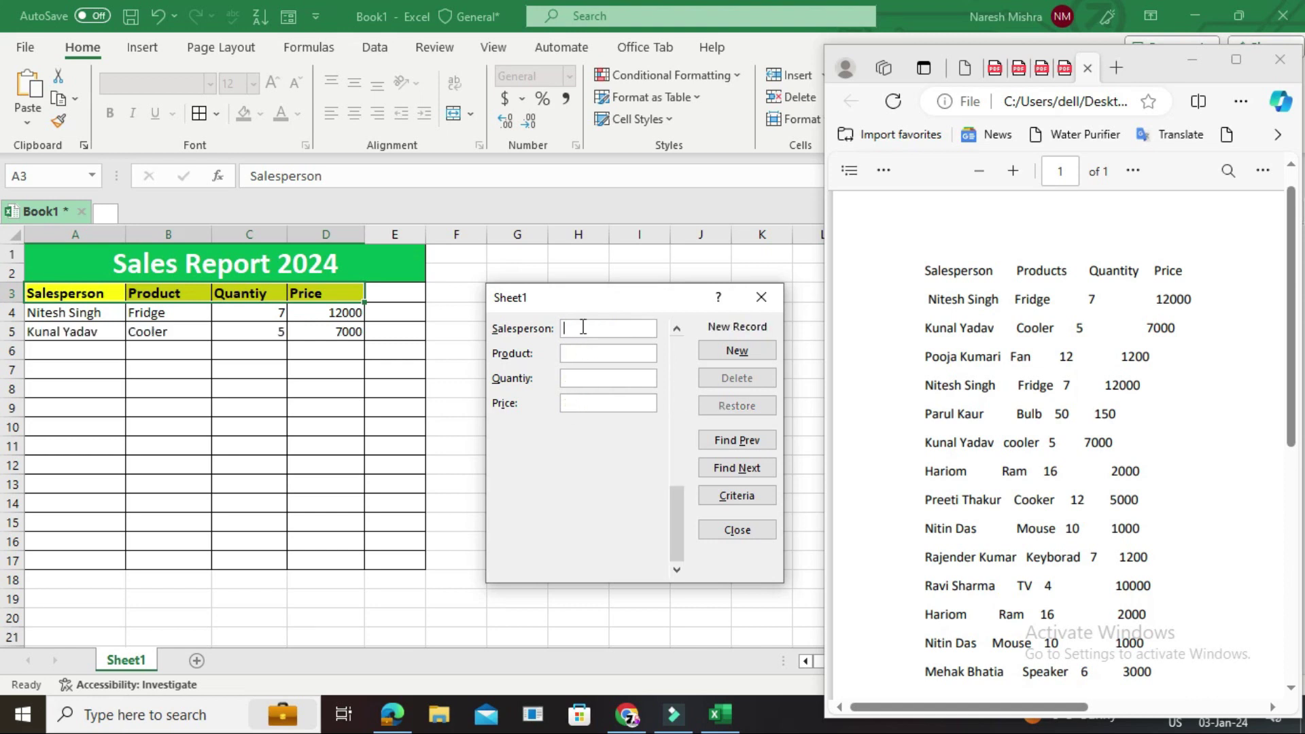
Add the third PDF record through the form: the salesperson's name, product Fan, quantity 12 and price 1200
{"action": "type", "text": "Pooja Kumari"}
{"action": "left_click", "coordinate": [584, 402]}
{"action": "type", "text": "1200"}
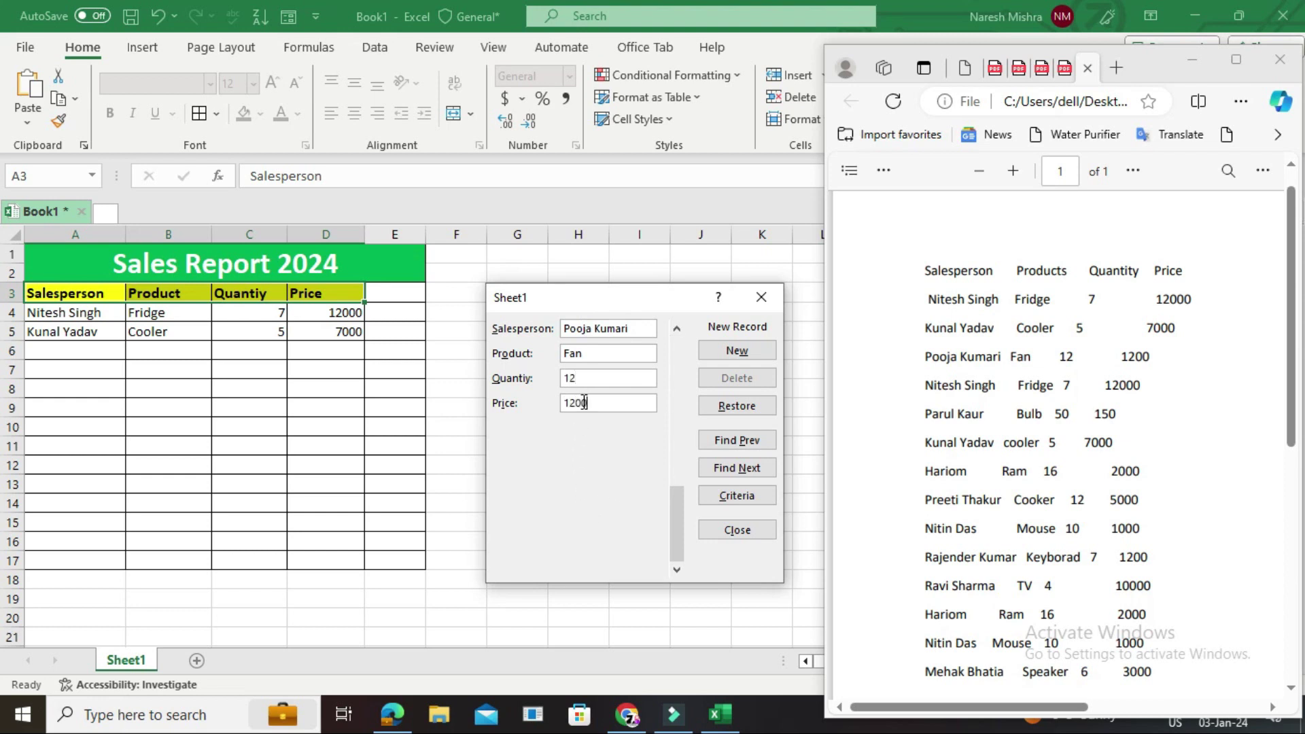
{"action": "key", "text": "Return"}
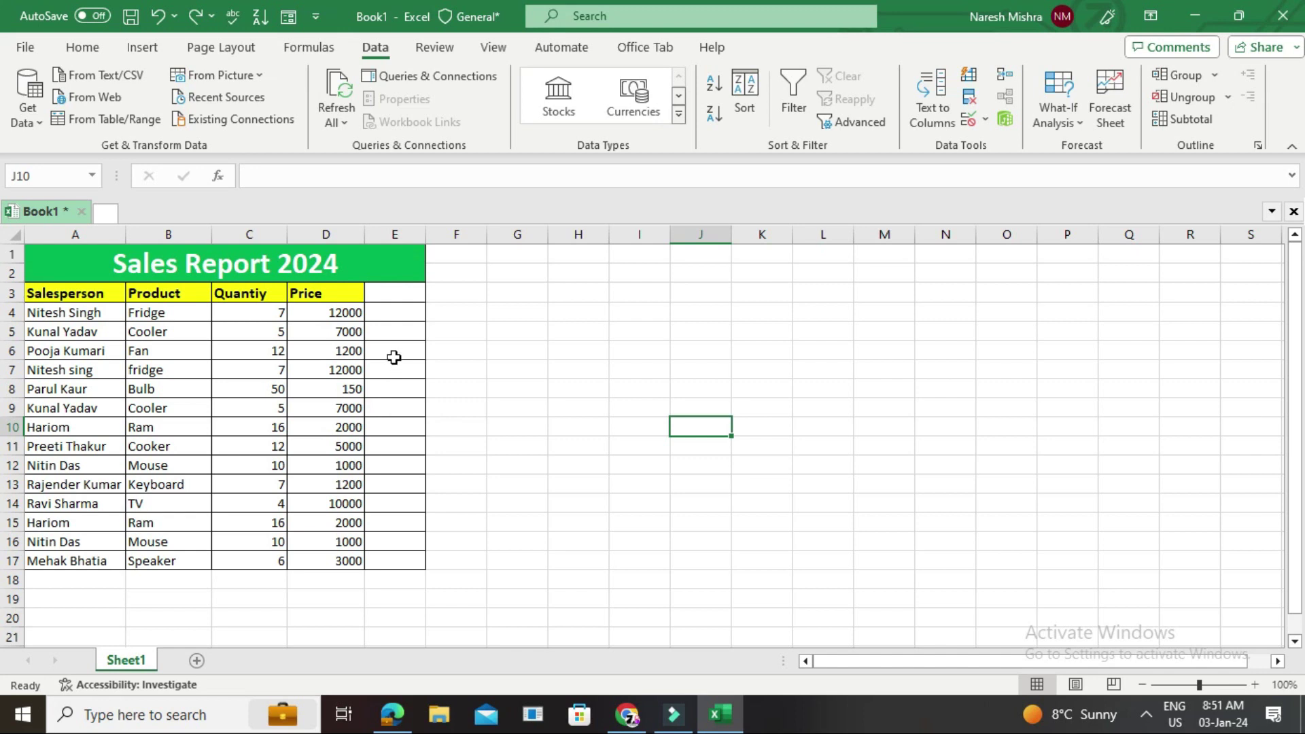
Remove duplicate records from the range A3:E17, comparing all columns and treating the first row as headers
{"action": "left_click", "coordinate": [395, 294]}
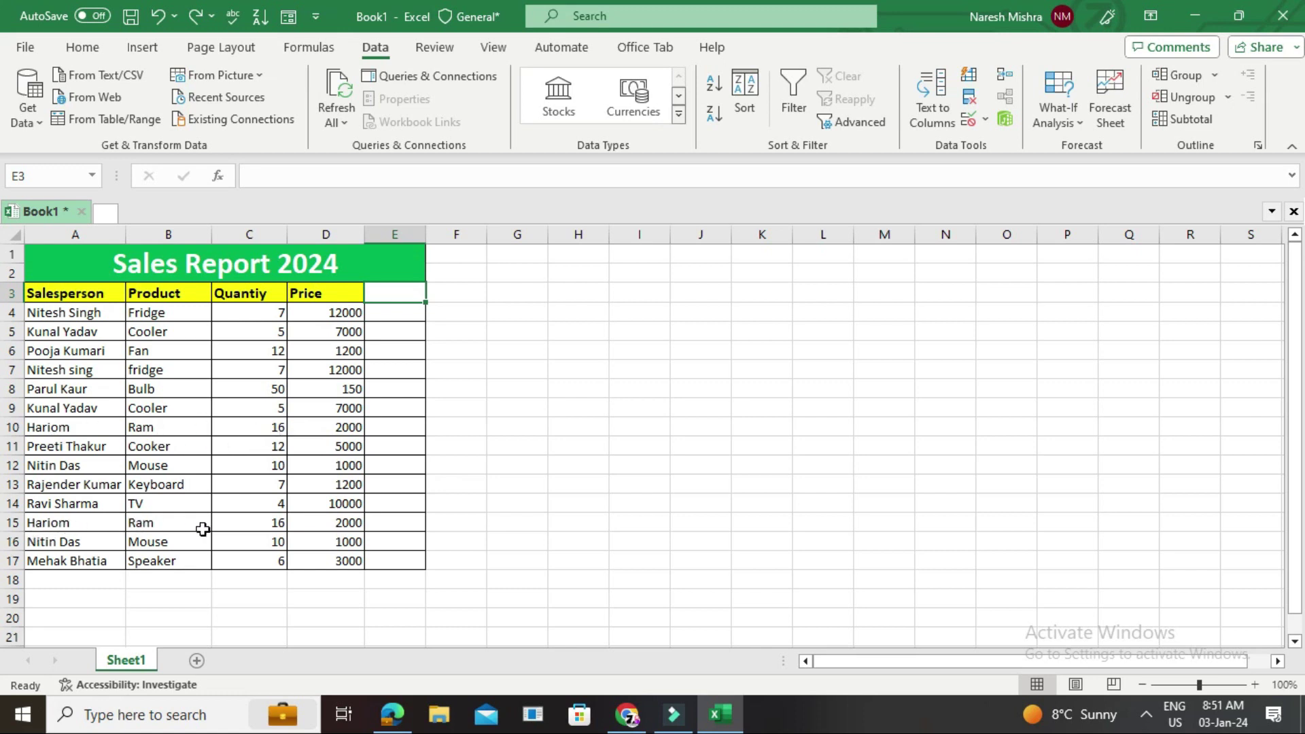
{"action": "left_click", "coordinate": [240, 525]}
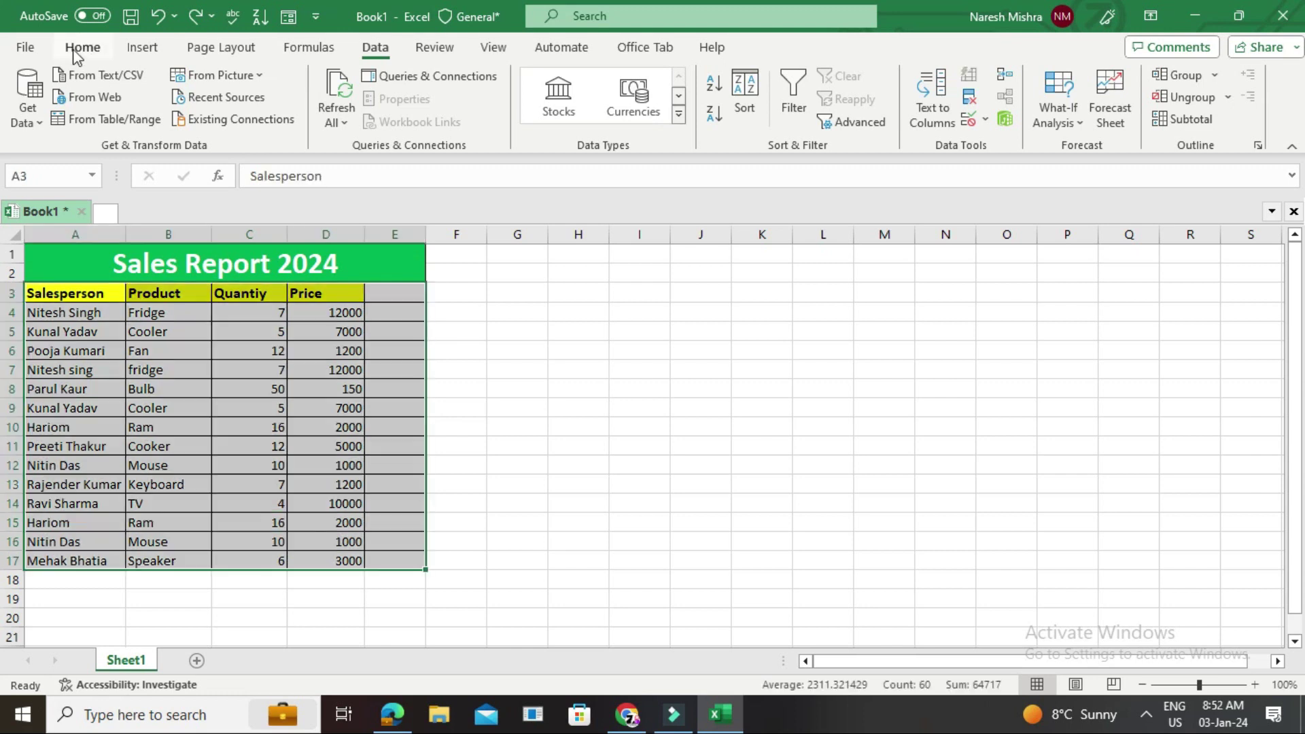
{"action": "left_click", "coordinate": [78, 47]}
{"action": "left_click_drag", "start_coordinate": [54, 292], "coordinate": [403, 560]}
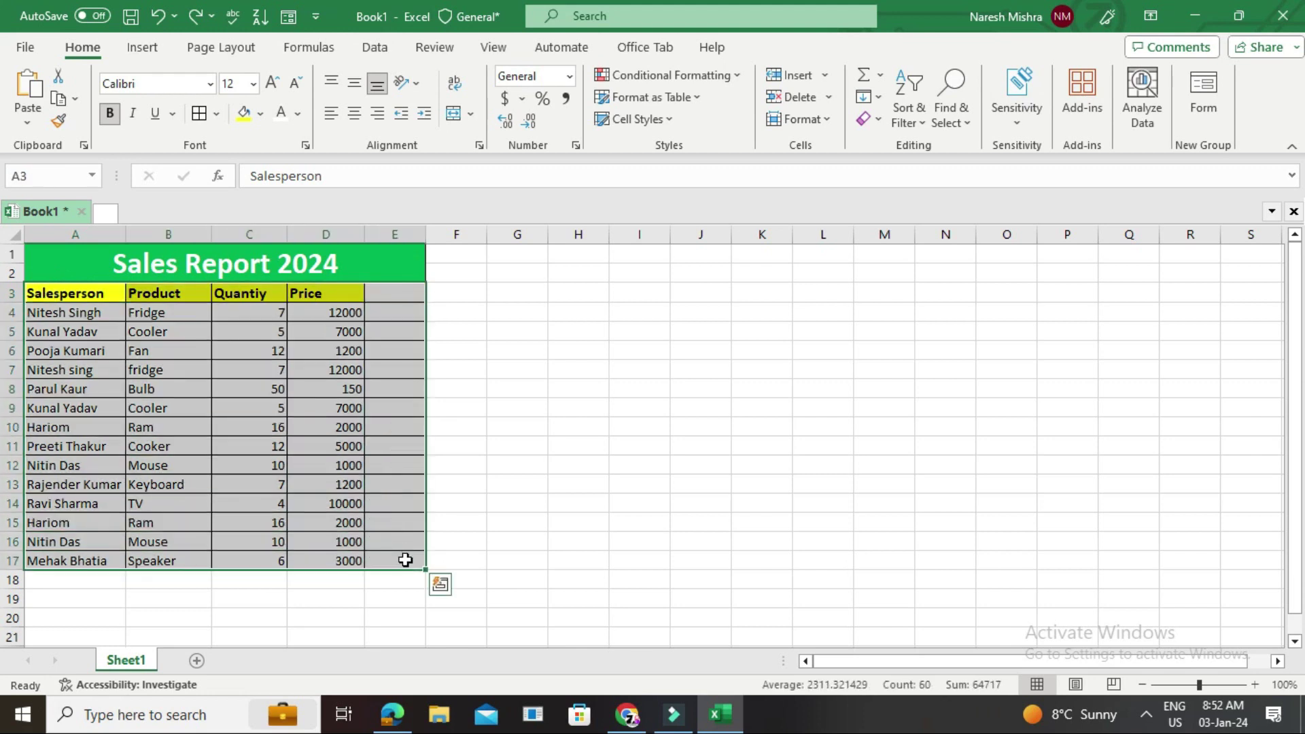
{"action": "left_click", "coordinate": [378, 48]}
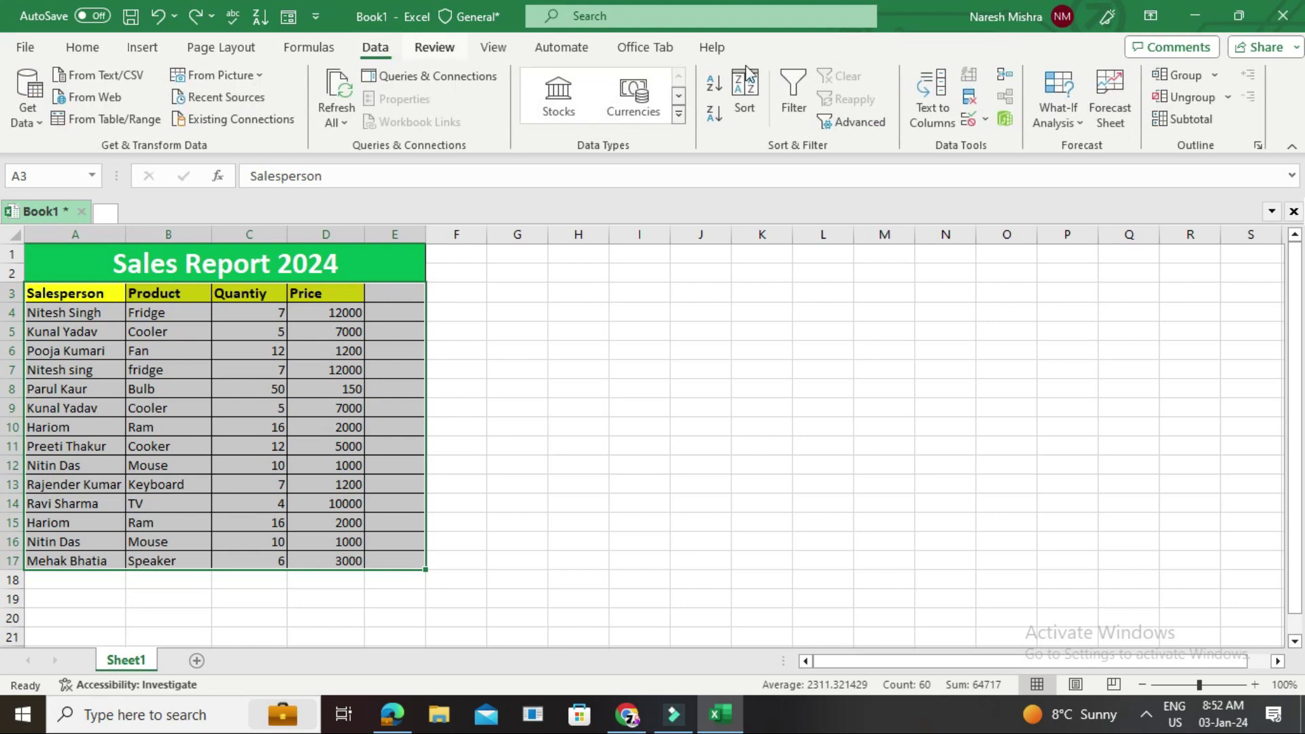
{"action": "left_click", "coordinate": [970, 102]}
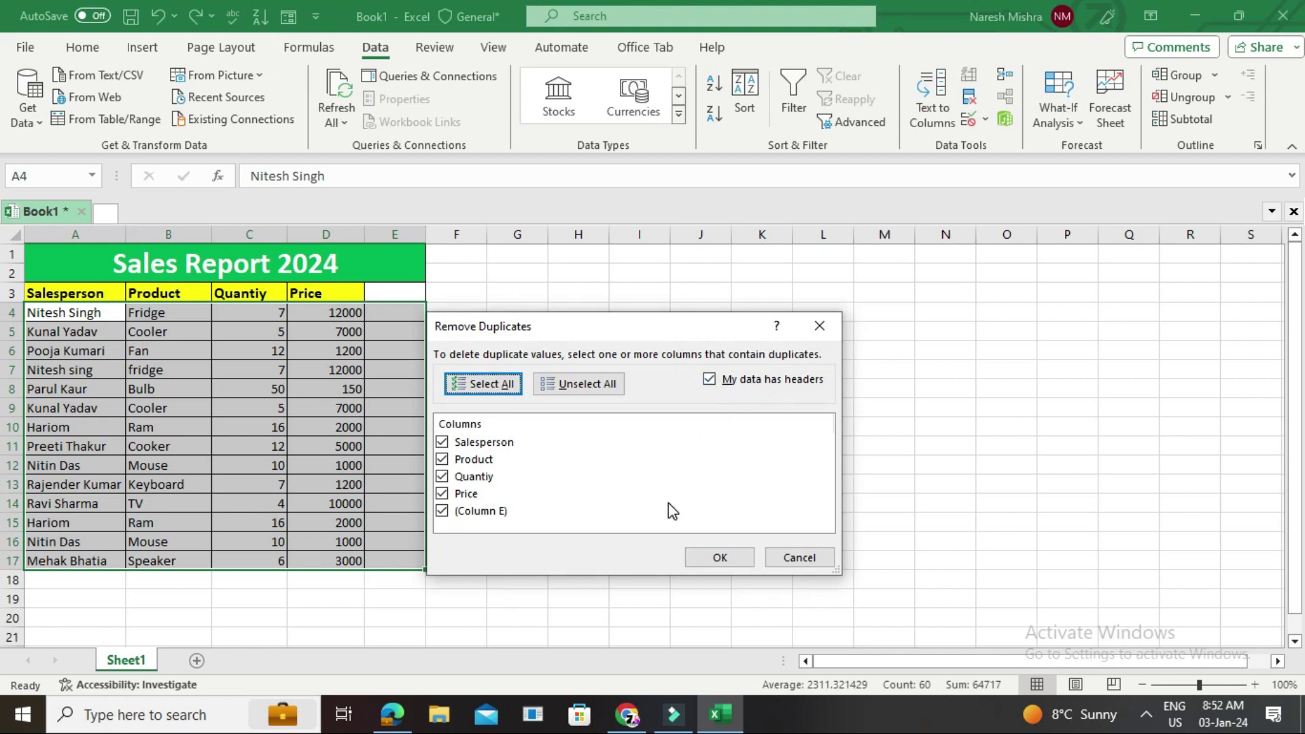
{"action": "left_click", "coordinate": [720, 558]}
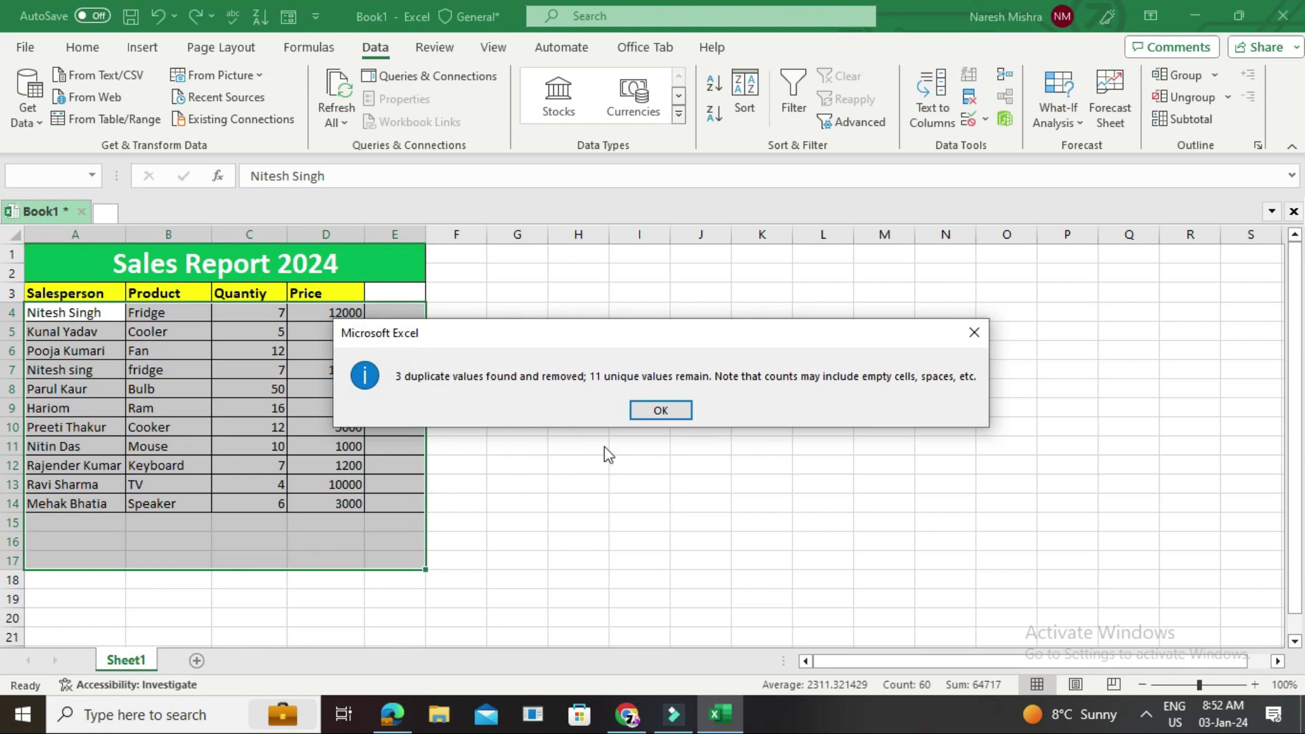
{"action": "left_click", "coordinate": [677, 413]}
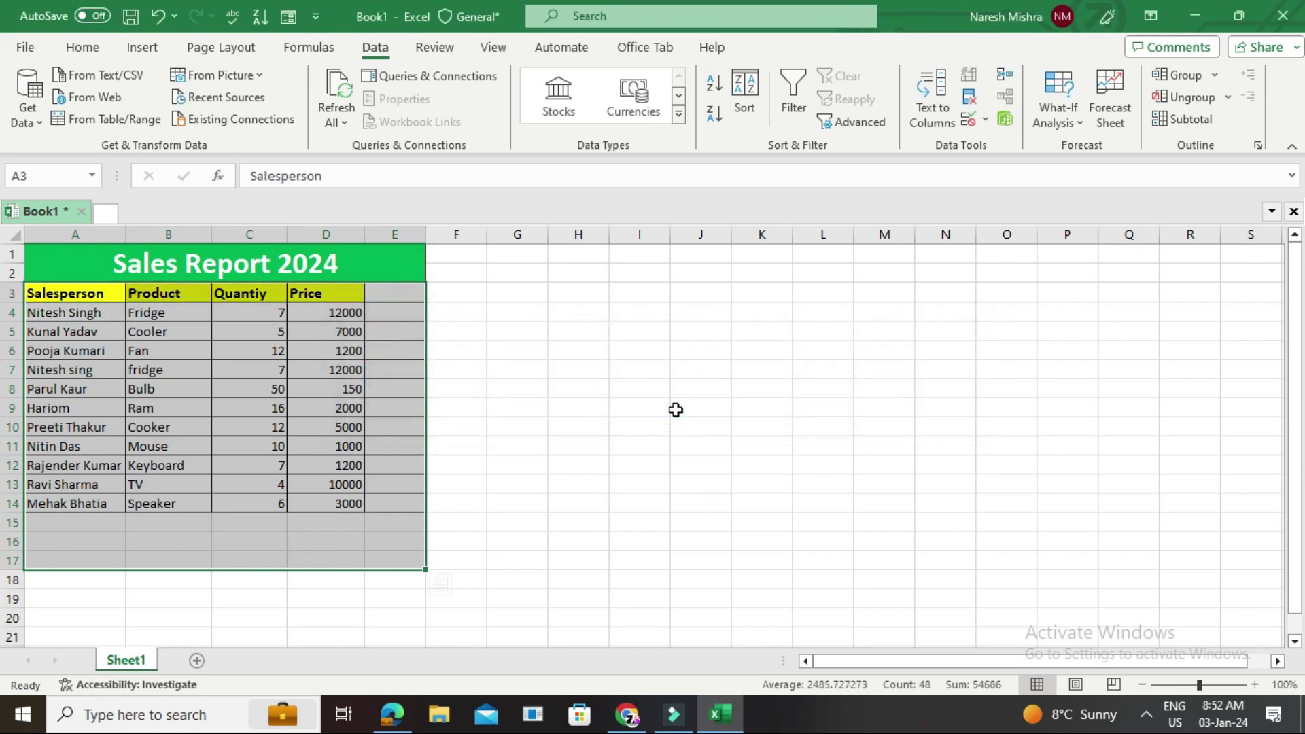
{"action": "left_click", "coordinate": [326, 465]}
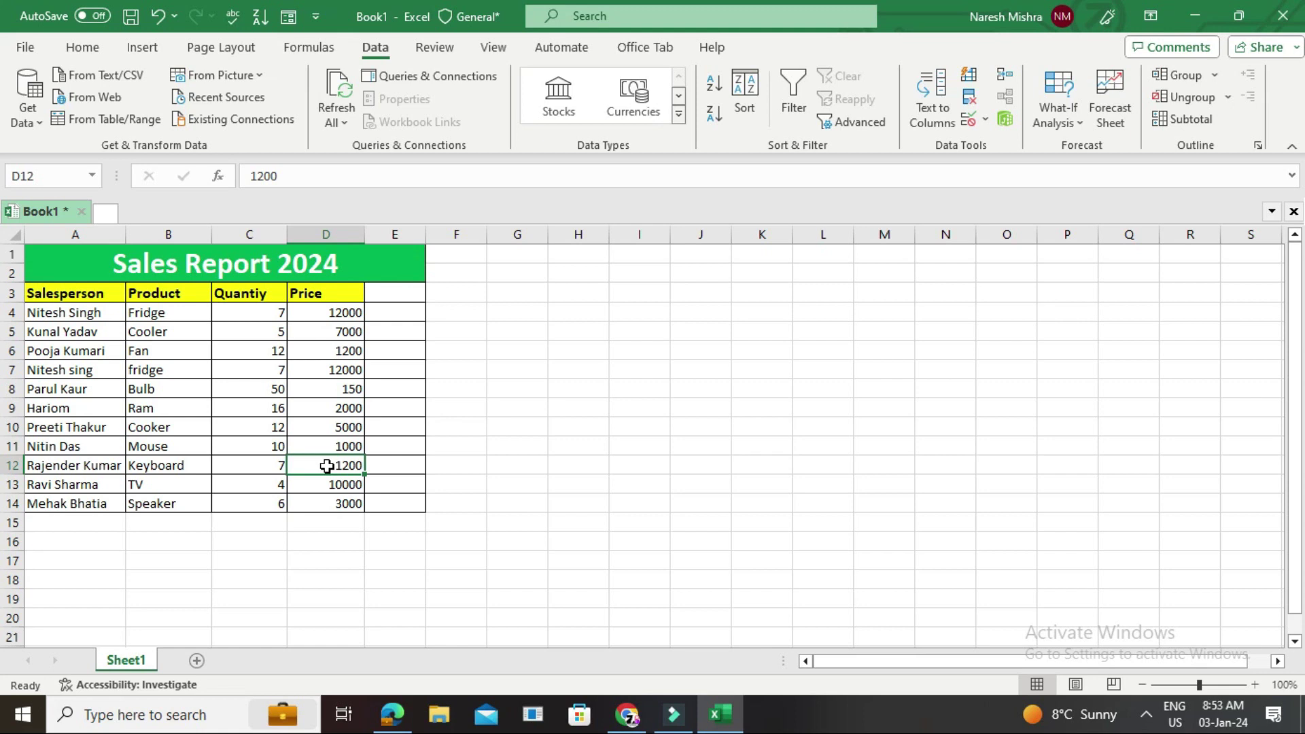
Enter the column header Total Sale in cell E3, beside the Price header
{"action": "left_click", "coordinate": [384, 290]}
{"action": "type", "text": "Total Sale"}
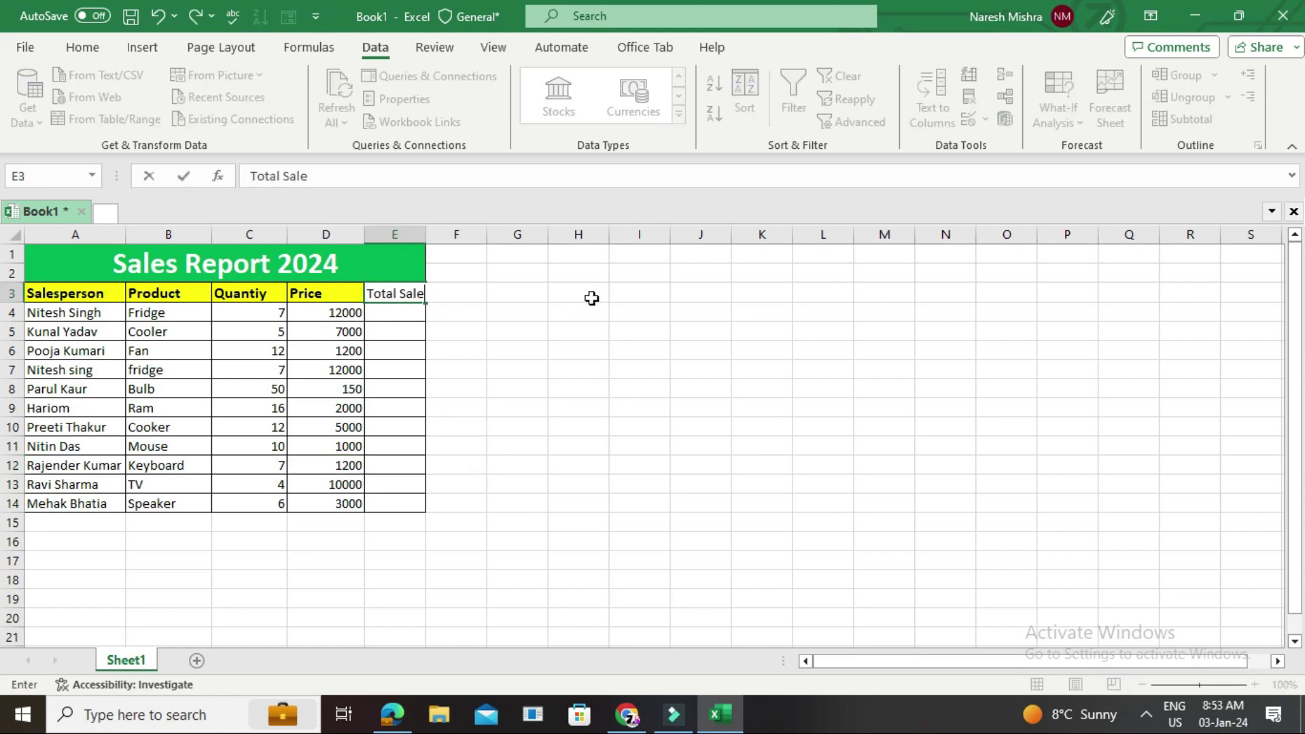
{"action": "left_click", "coordinate": [414, 322]}
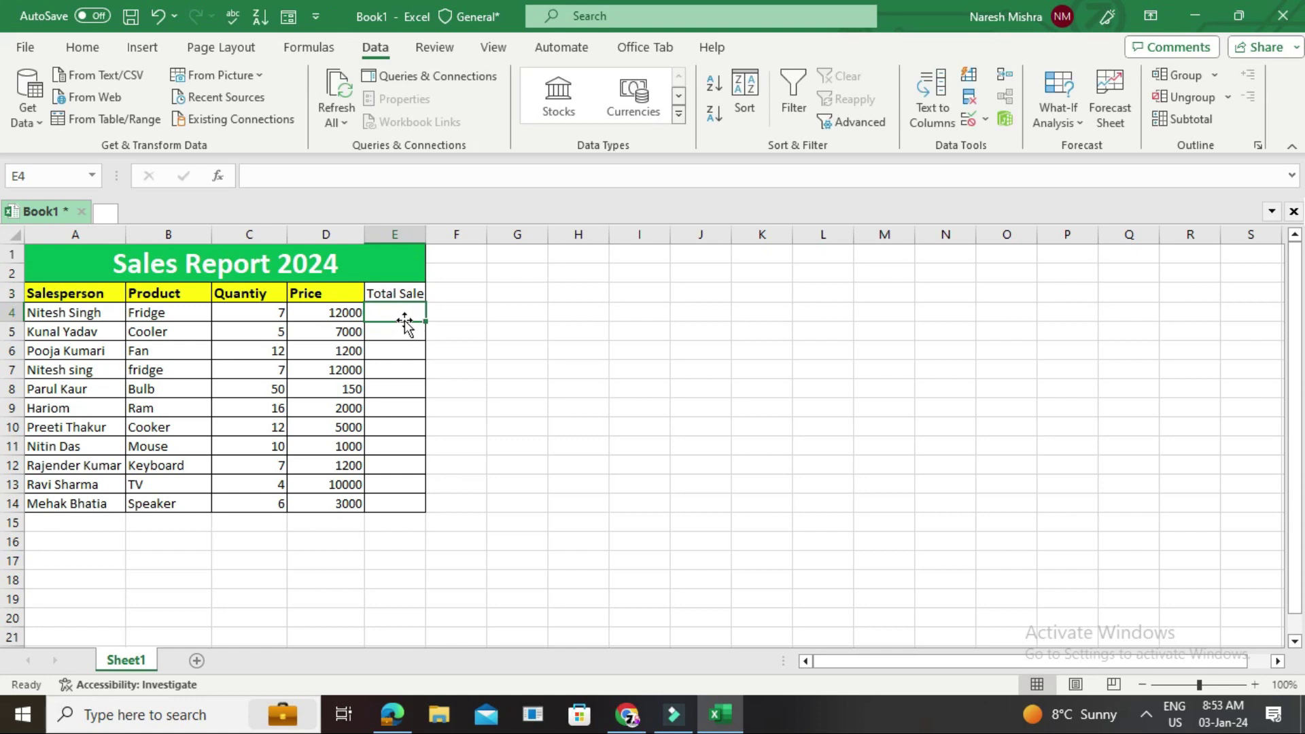
Calculate the total sale in E4 with the formula =D4*C4 and fill it down to E14
{"action": "left_click", "coordinate": [258, 312]}
{"action": "left_click", "coordinate": [338, 312]}
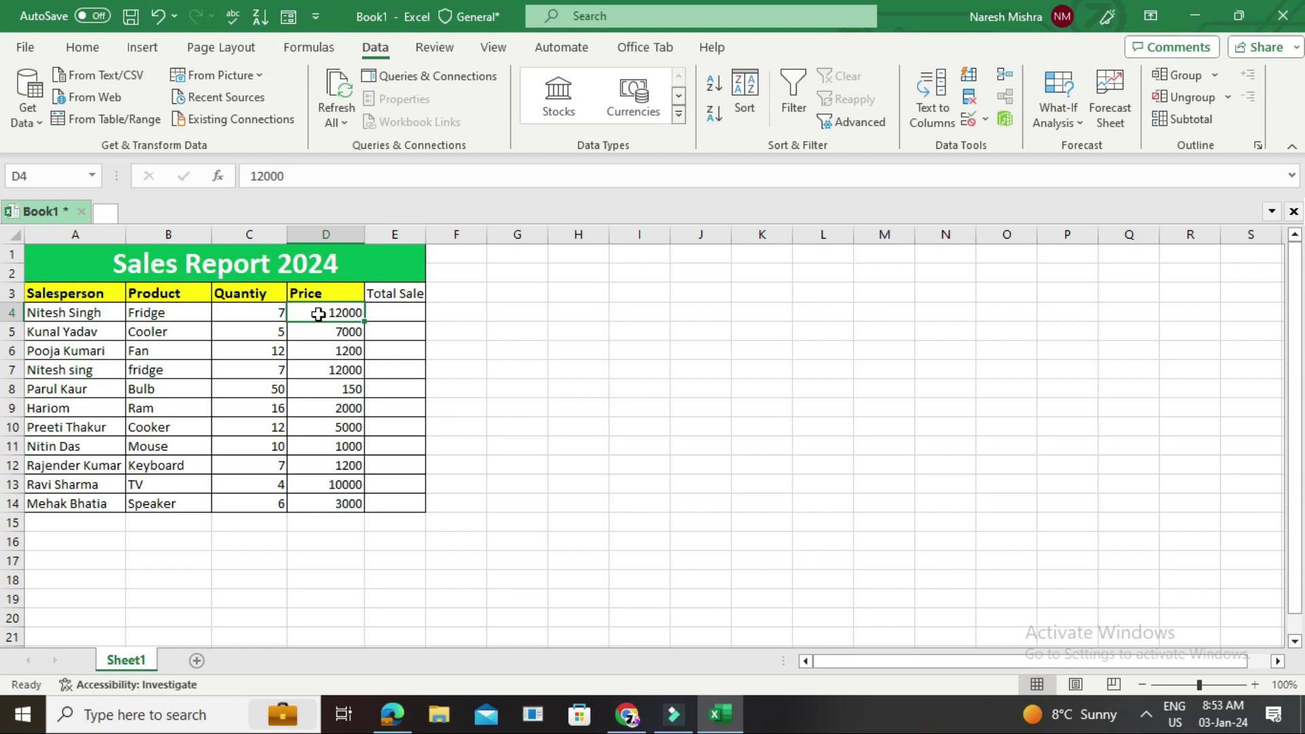
{"action": "left_click", "coordinate": [226, 312]}
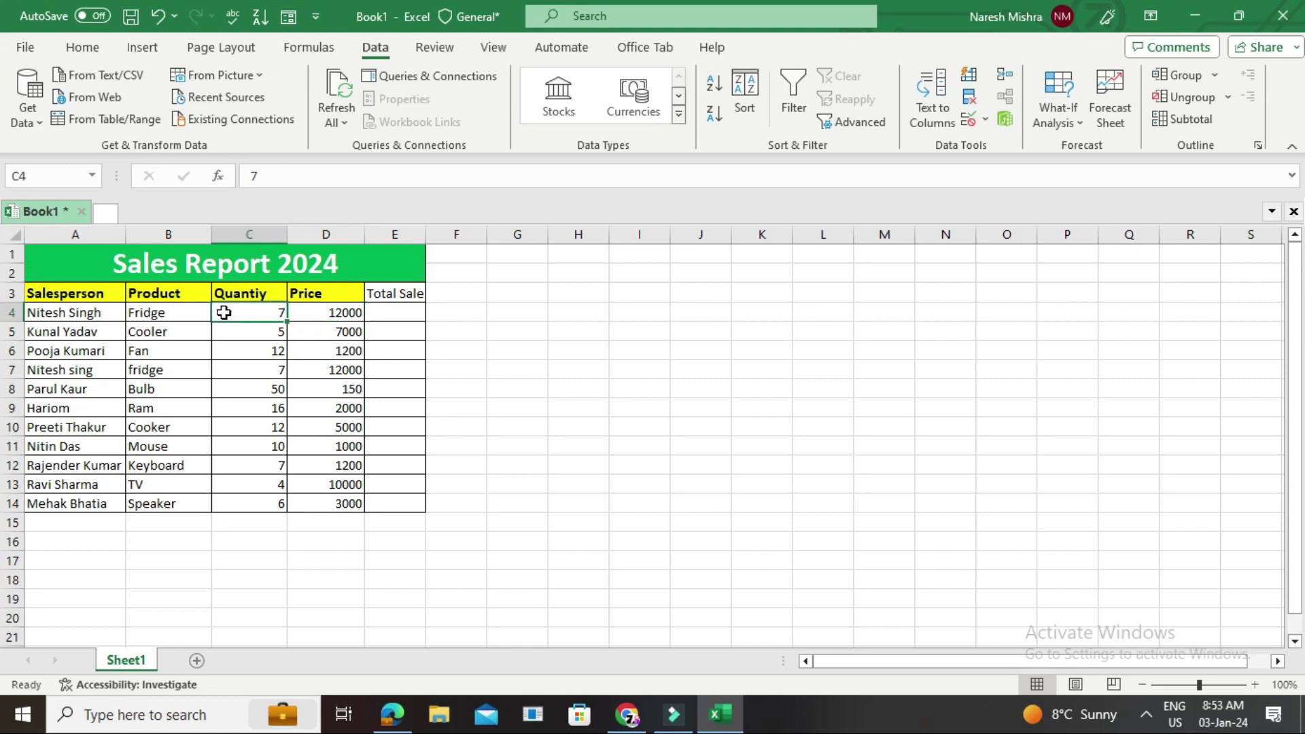
{"action": "left_click", "coordinate": [393, 315]}
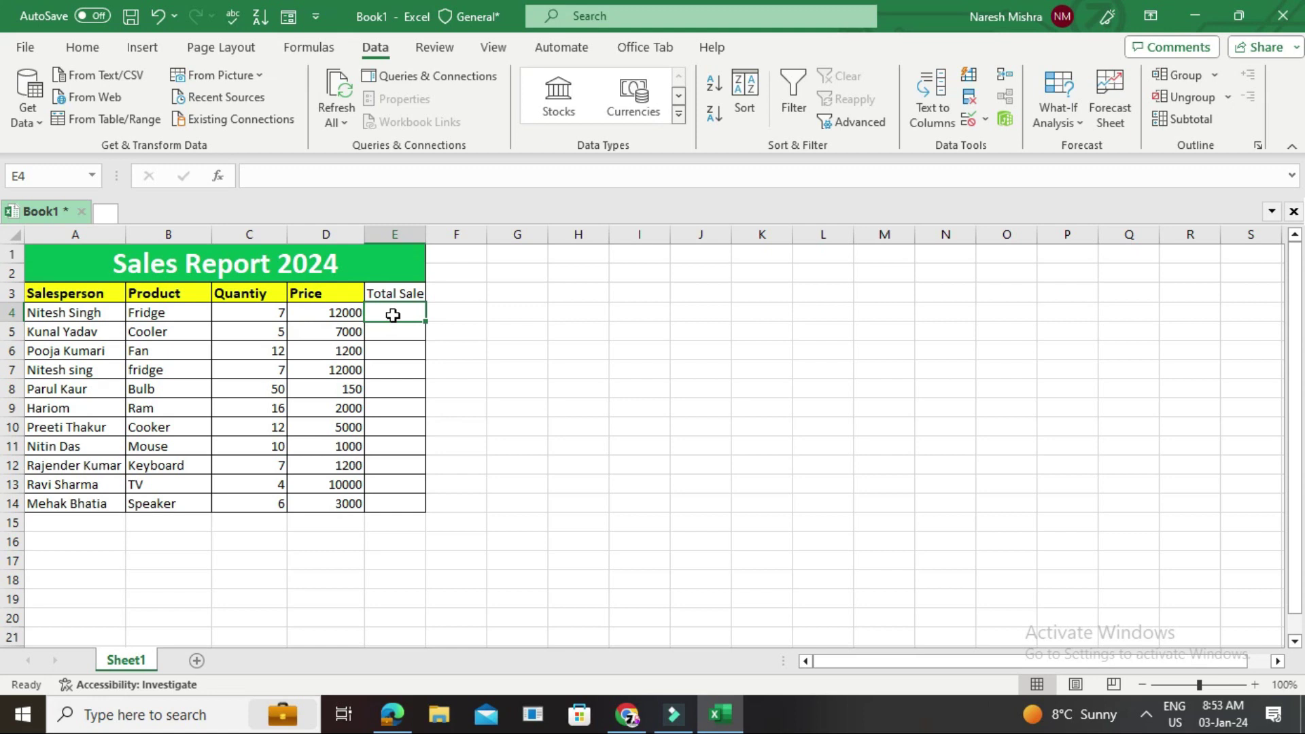
{"action": "type", "text": "="}
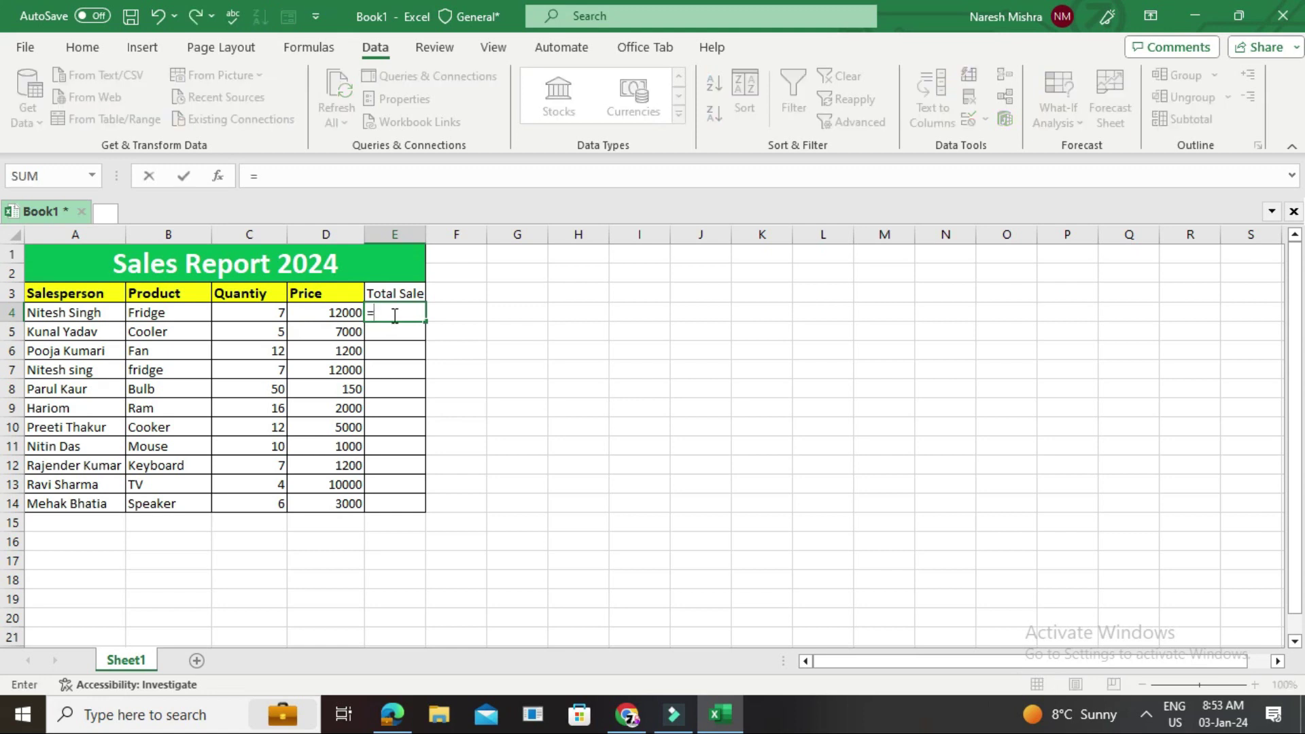
{"action": "left_click", "coordinate": [327, 317]}
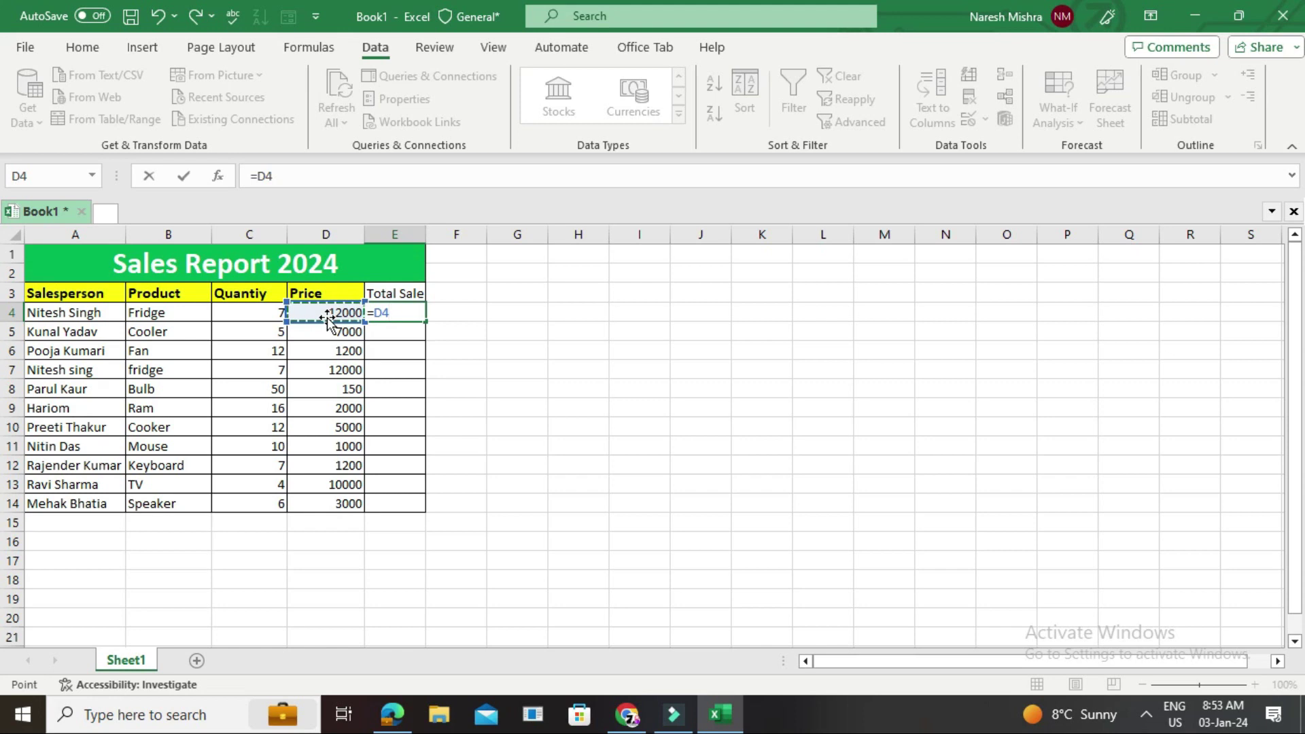
{"action": "type", "text": "*"}
{"action": "left_click", "coordinate": [262, 315]}
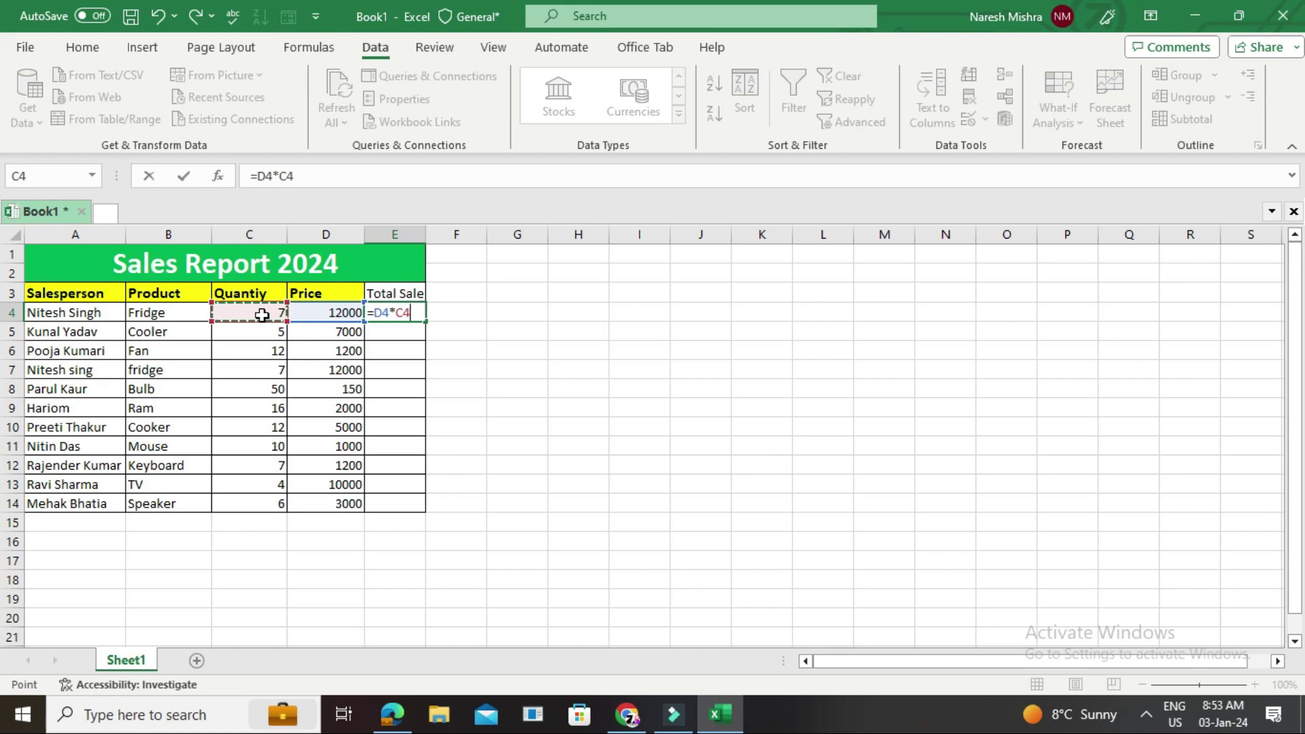
{"action": "key", "text": "Return"}
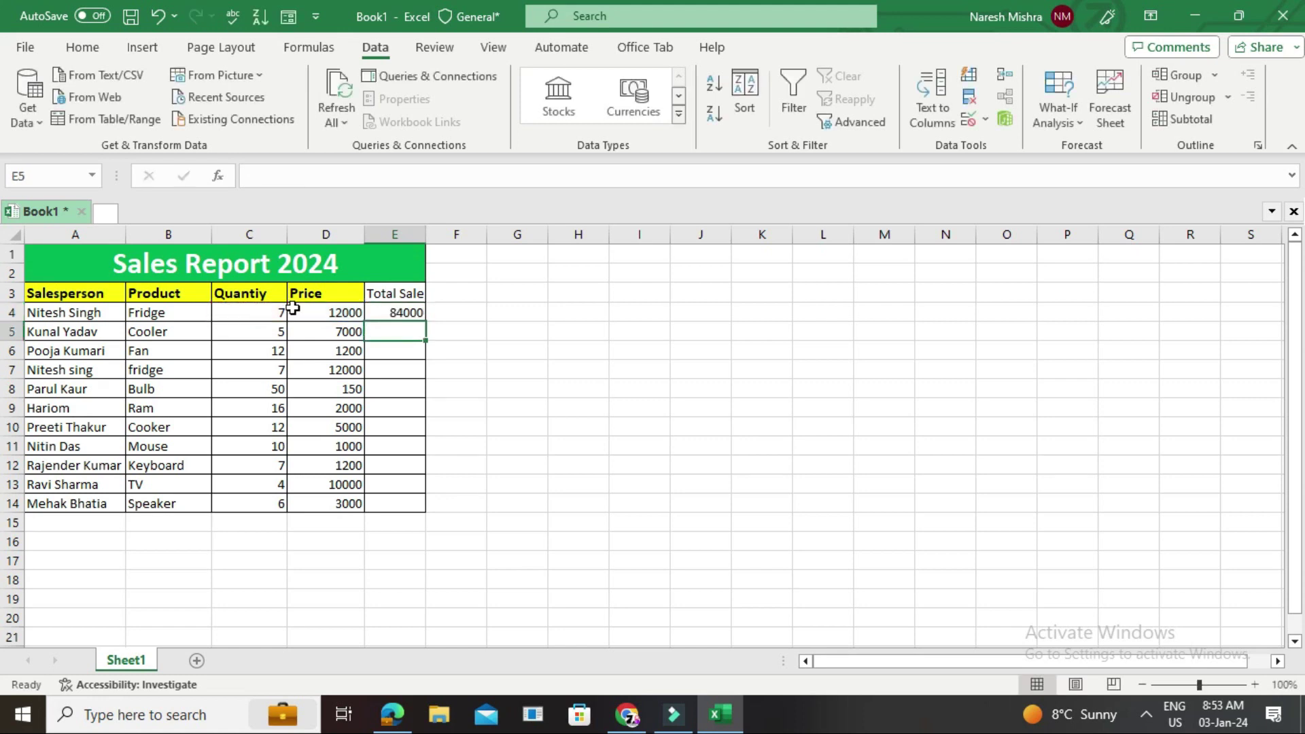
{"action": "left_click", "coordinate": [389, 313]}
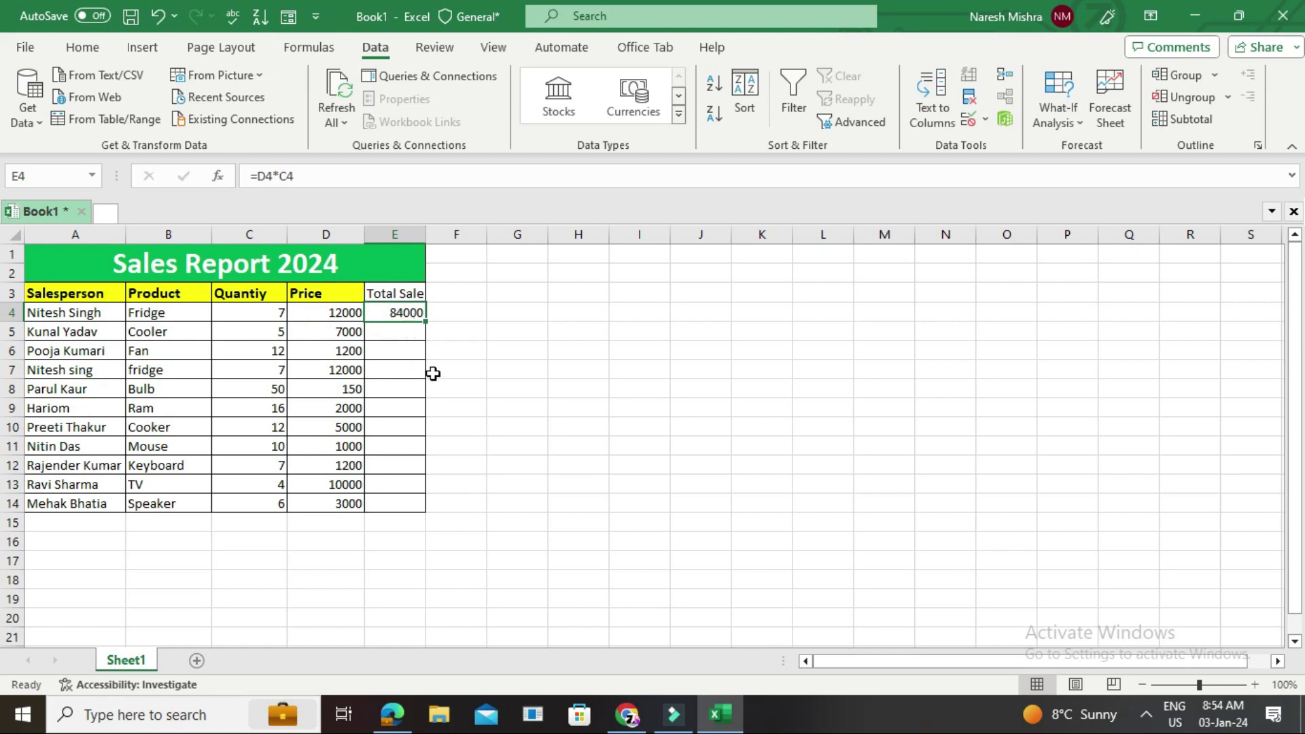
{"action": "double_click", "coordinate": [425, 322]}
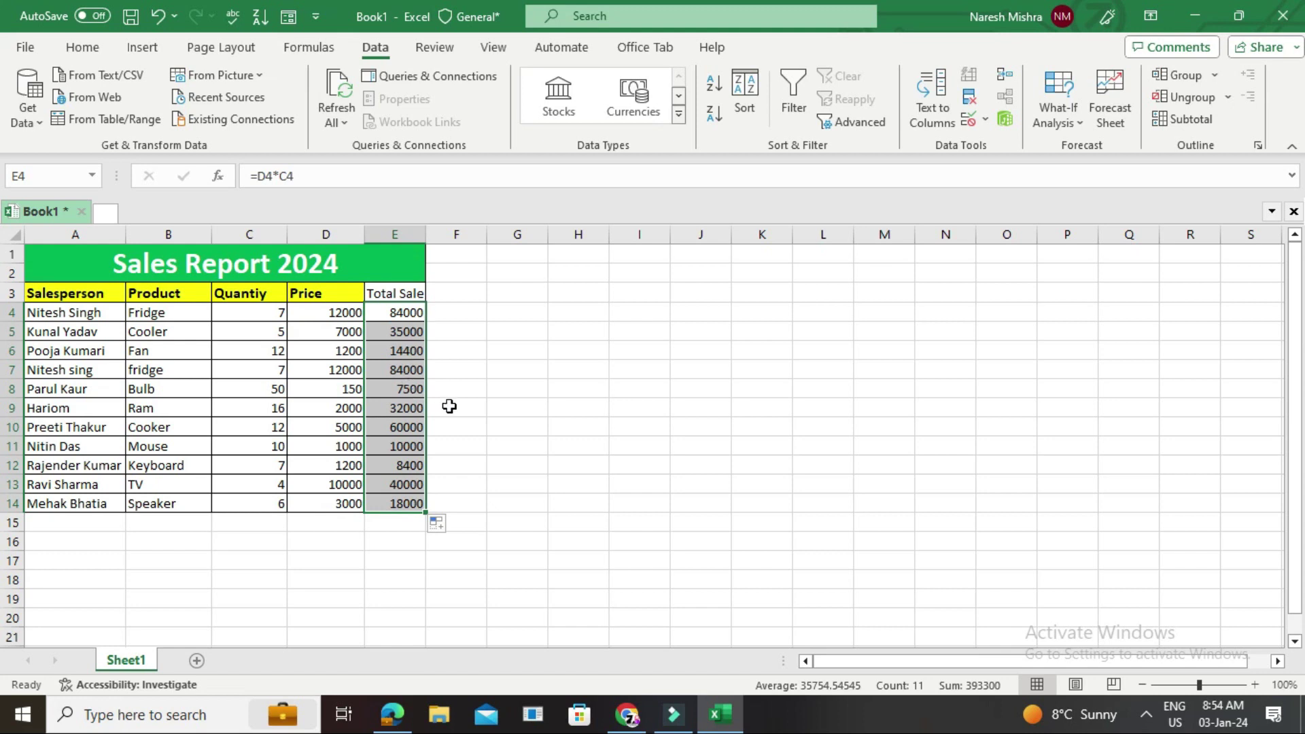
Format the Total Sale header with yellow fill, bold and the other headers' font size, and widen column E slightly to fit it
{"action": "left_click", "coordinate": [400, 297]}
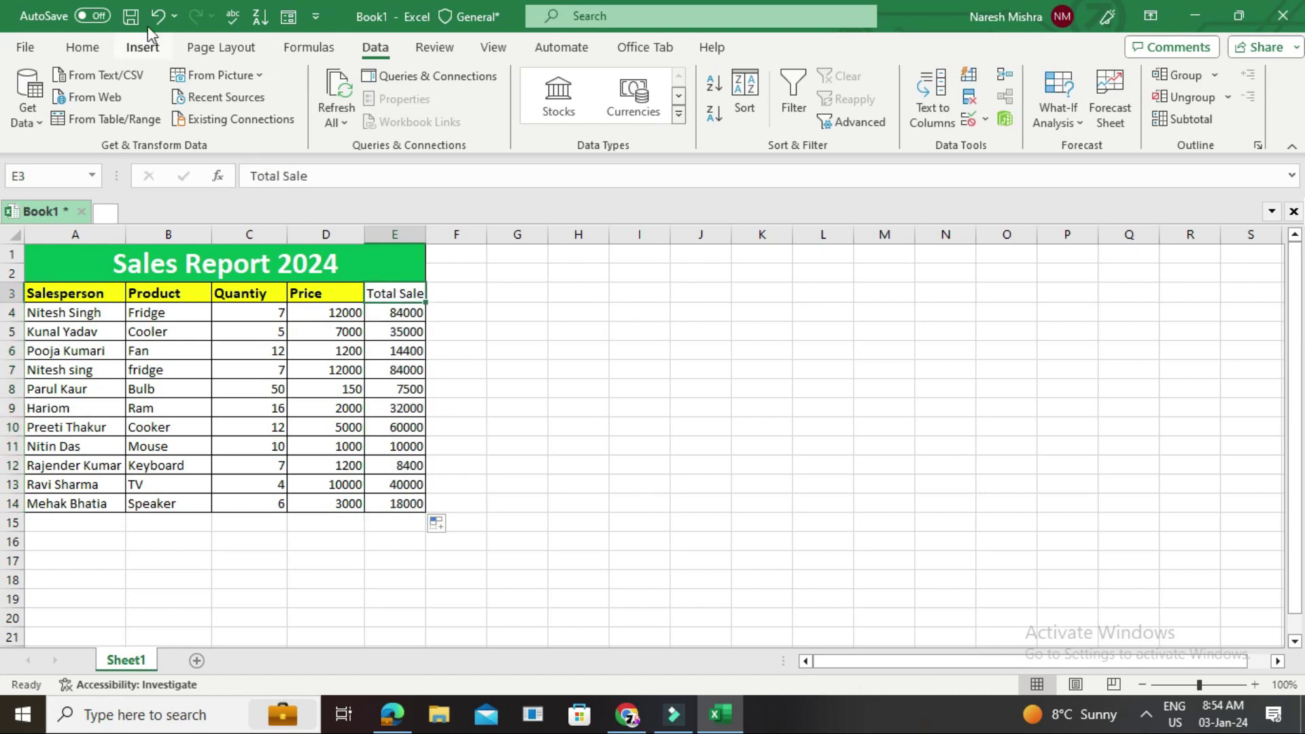
{"action": "left_click", "coordinate": [82, 47]}
{"action": "left_click", "coordinate": [260, 113]}
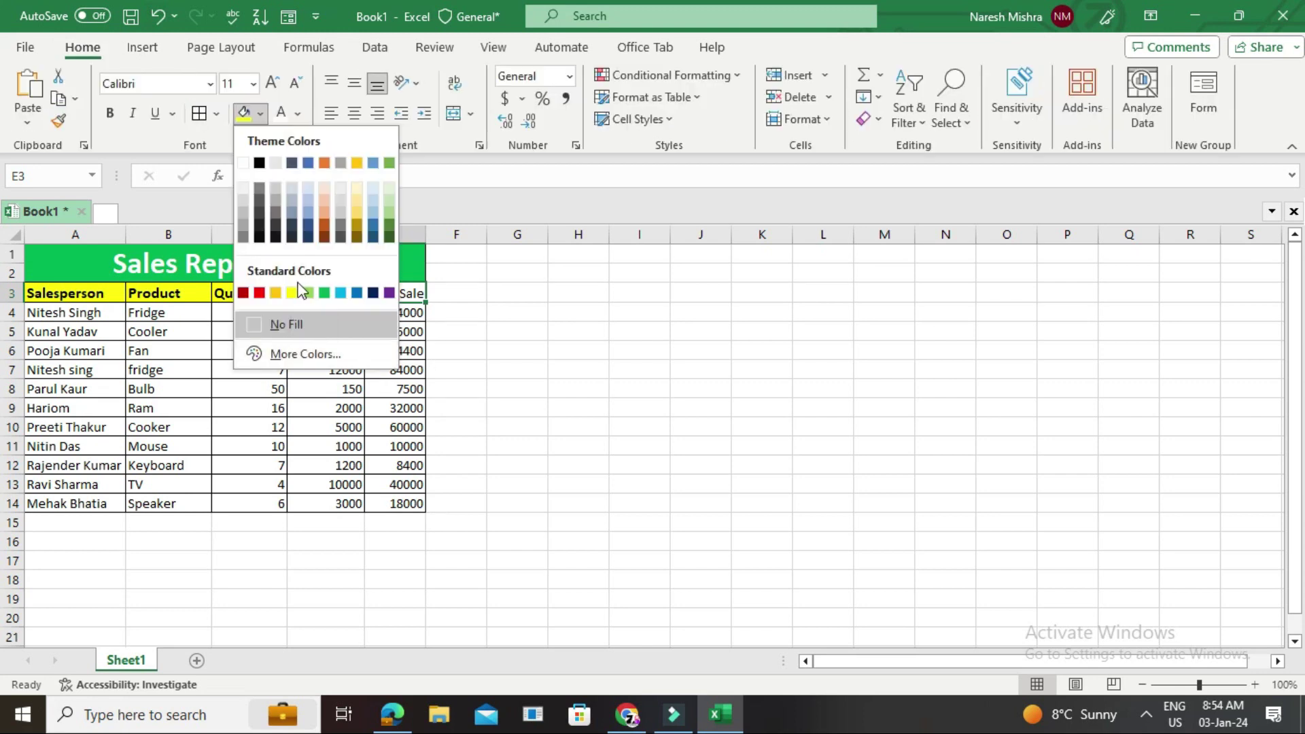
{"action": "left_click", "coordinate": [295, 293]}
{"action": "left_click", "coordinate": [108, 114]}
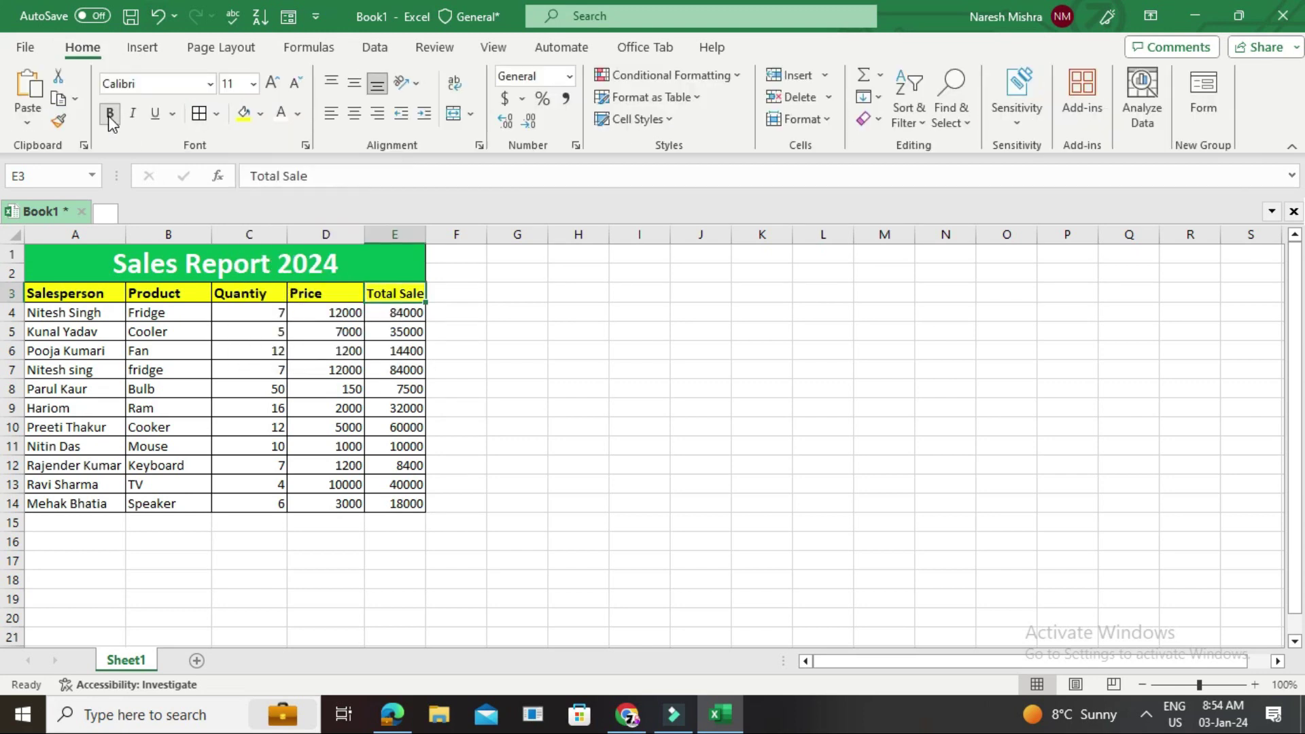
{"action": "left_click", "coordinate": [253, 84]}
{"action": "left_click", "coordinate": [238, 196]}
{"action": "left_click_drag", "start_coordinate": [426, 231], "coordinate": [434, 232]}
{"action": "left_click", "coordinate": [384, 370]}
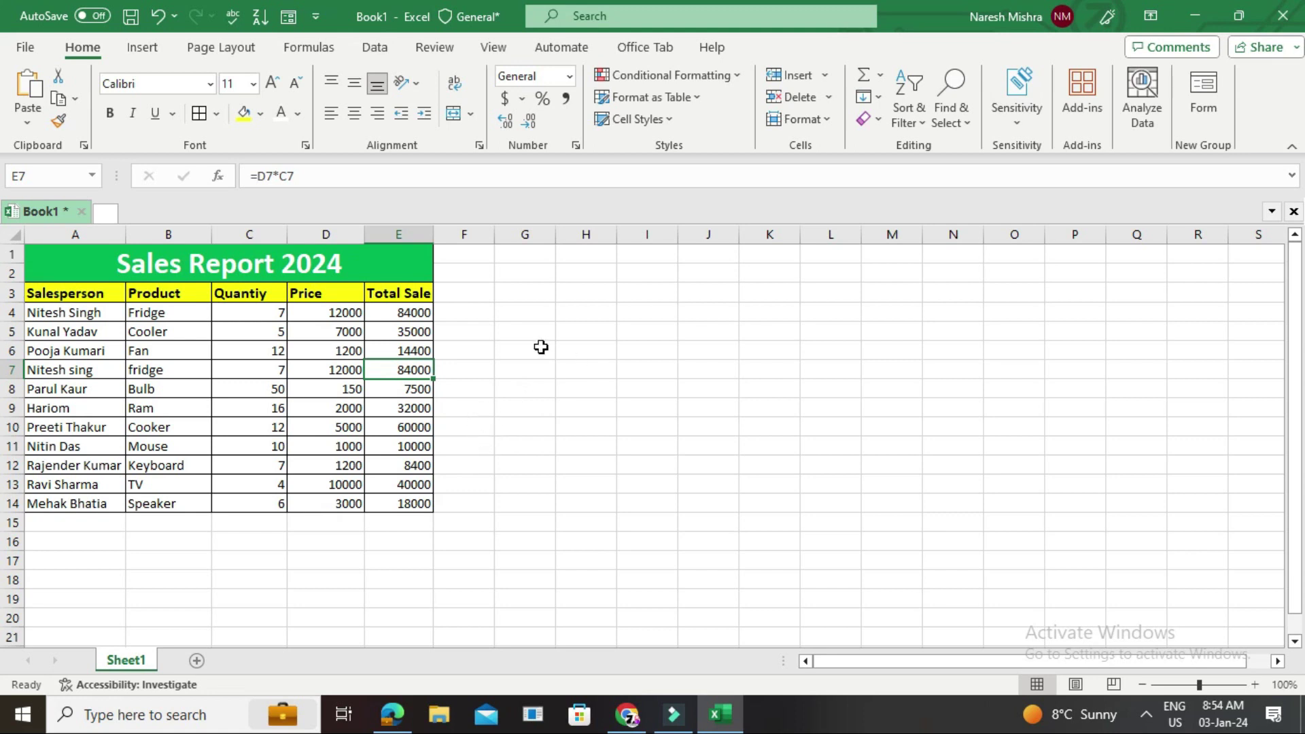
Enter the labels Maximum Sale in G4 and Minimum Sale in G6, and widen column G to fit them
{"action": "left_click", "coordinate": [544, 314]}
{"action": "type", "text": "Maximun Sale"}
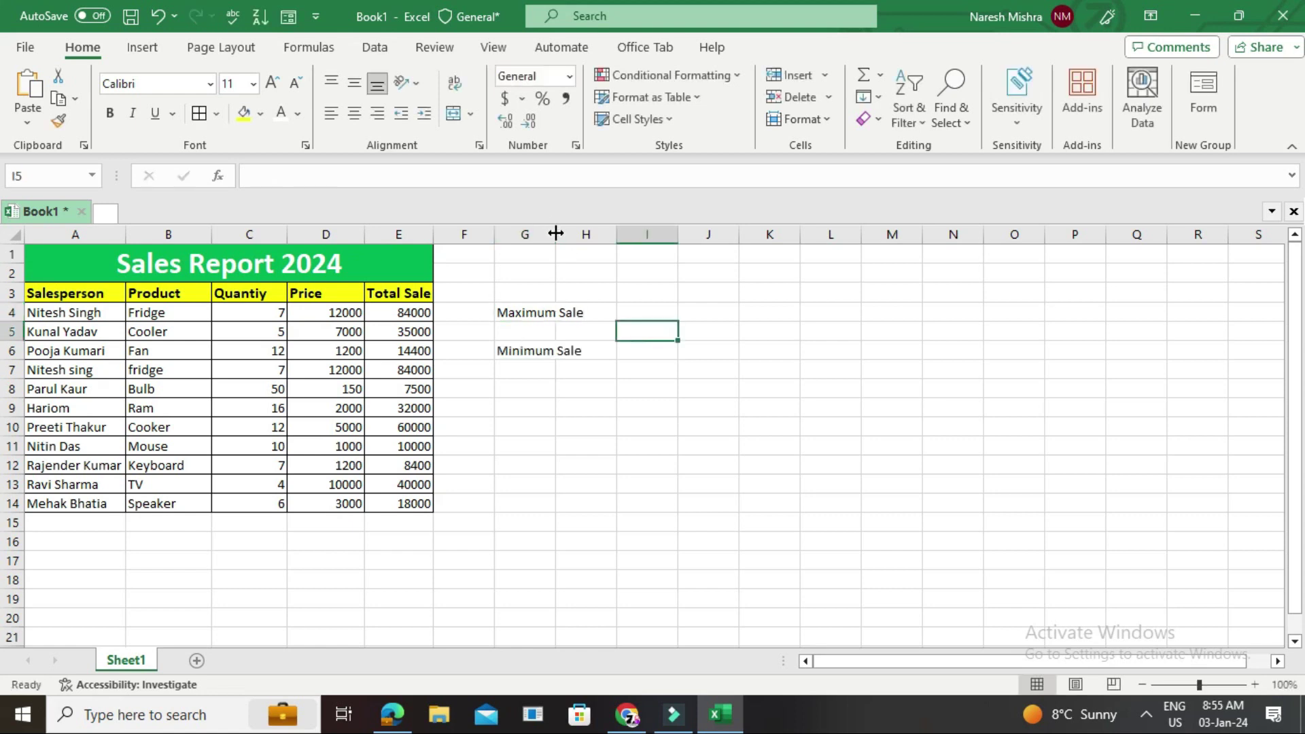
{"action": "left_click_drag", "start_coordinate": [555, 236], "coordinate": [597, 245]}
Give the labels in G4 and G6 a green fill, set their font sizes to 16 and 14, and fit column G's width
{"action": "left_click", "coordinate": [543, 313]}
{"action": "left_click", "coordinate": [260, 114]}
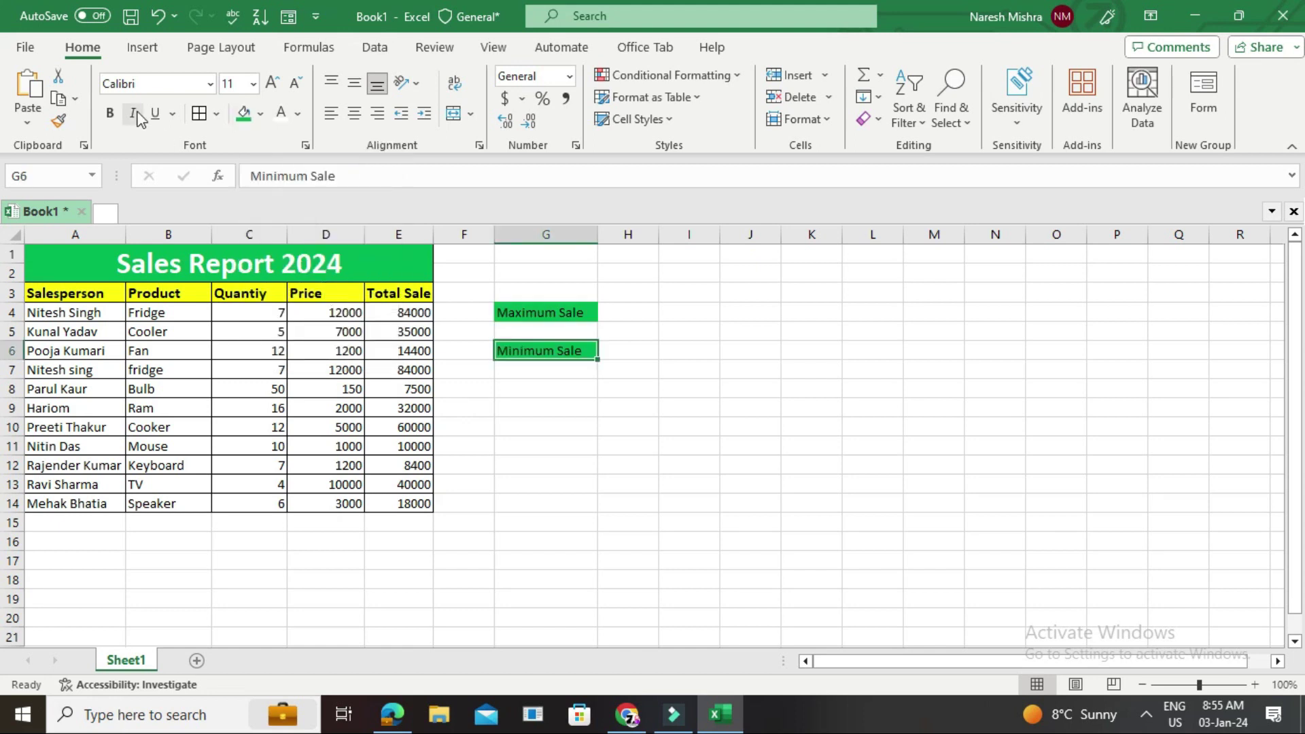
{"action": "left_click", "coordinate": [238, 83]}
{"action": "type", "text": "16"}
{"action": "key", "text": "Return"}
{"action": "double_click", "coordinate": [596, 234]}
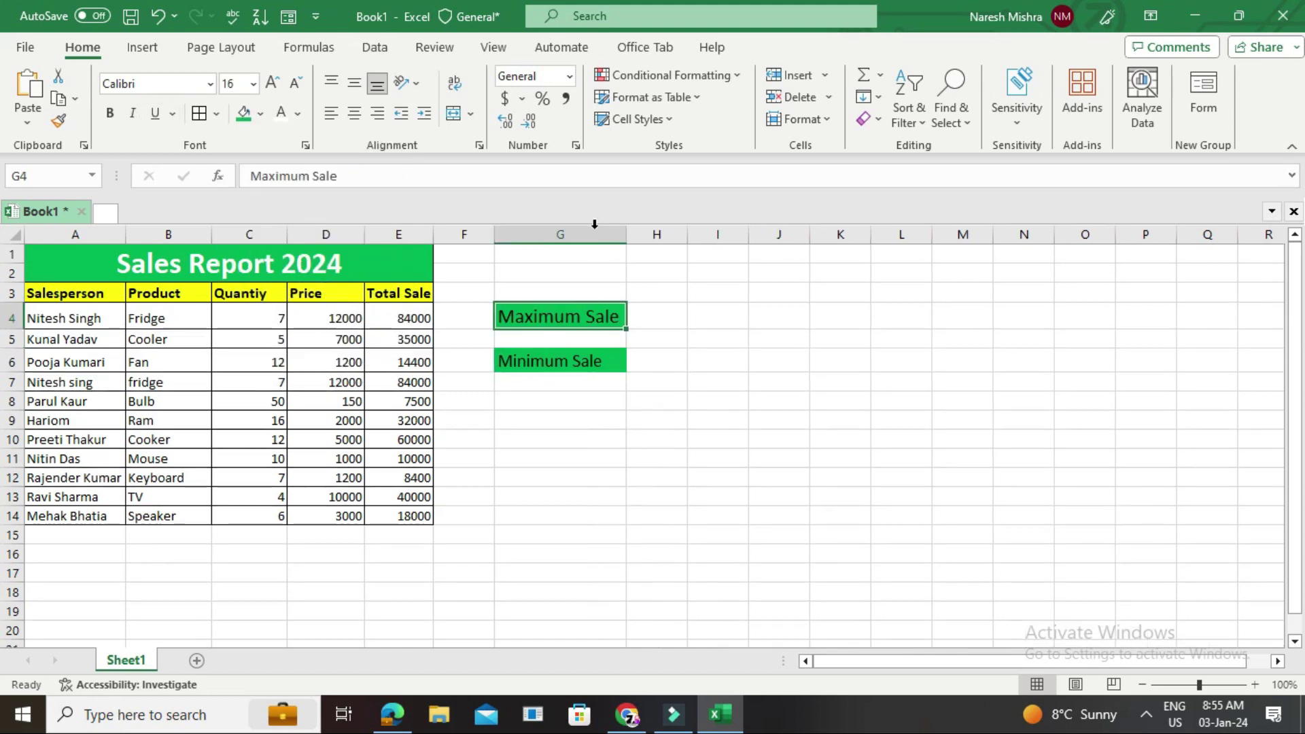
Make the Maximum Sale and Minimum Sale labels white and bold
{"action": "left_click", "coordinate": [556, 364]}
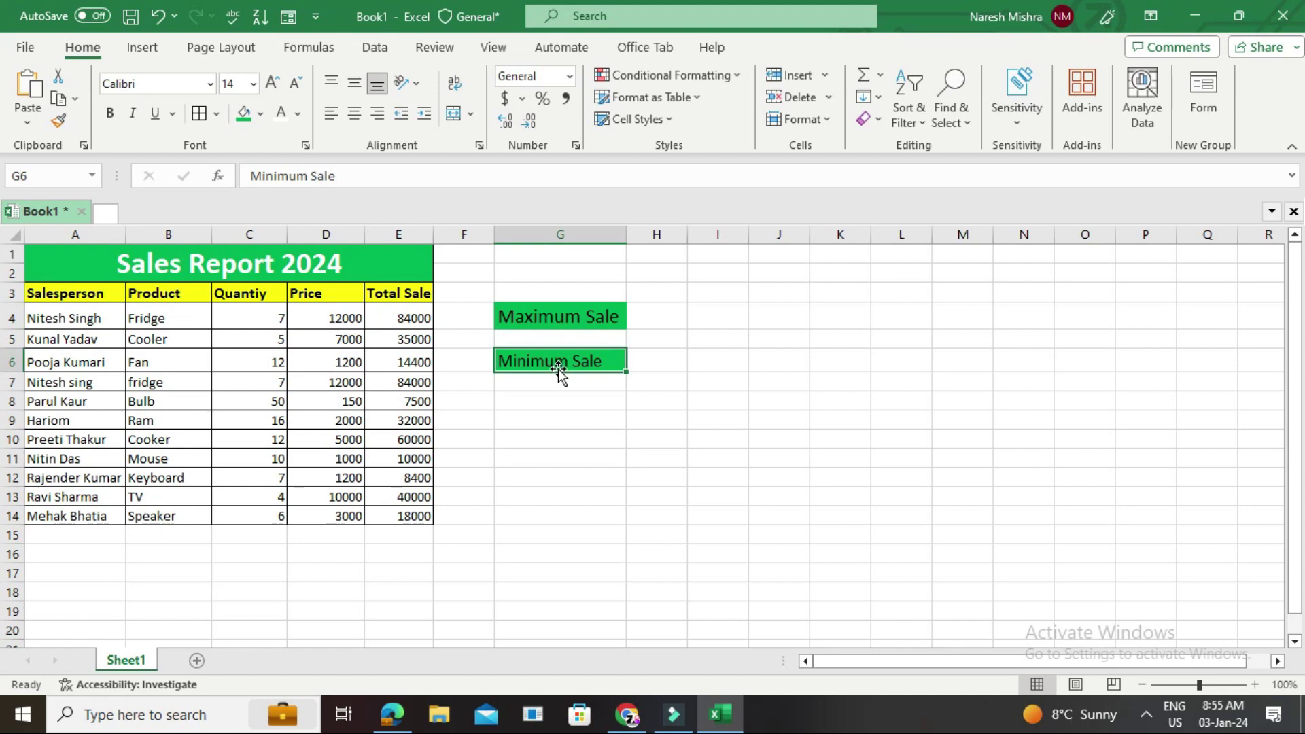
{"action": "left_click", "coordinate": [299, 115]}
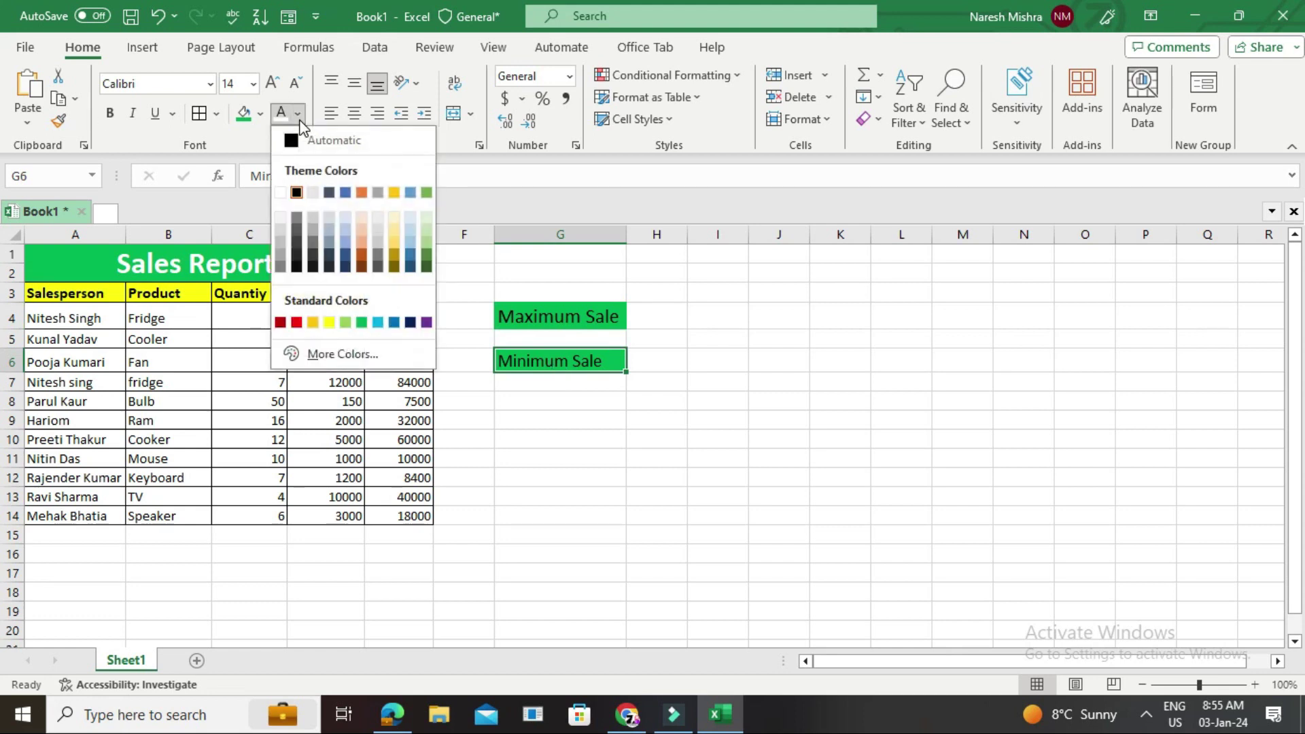
{"action": "left_click", "coordinate": [283, 194]}
{"action": "left_click", "coordinate": [527, 306]}
{"action": "key", "text": "F4"}
{"action": "left_click", "coordinate": [519, 362]}
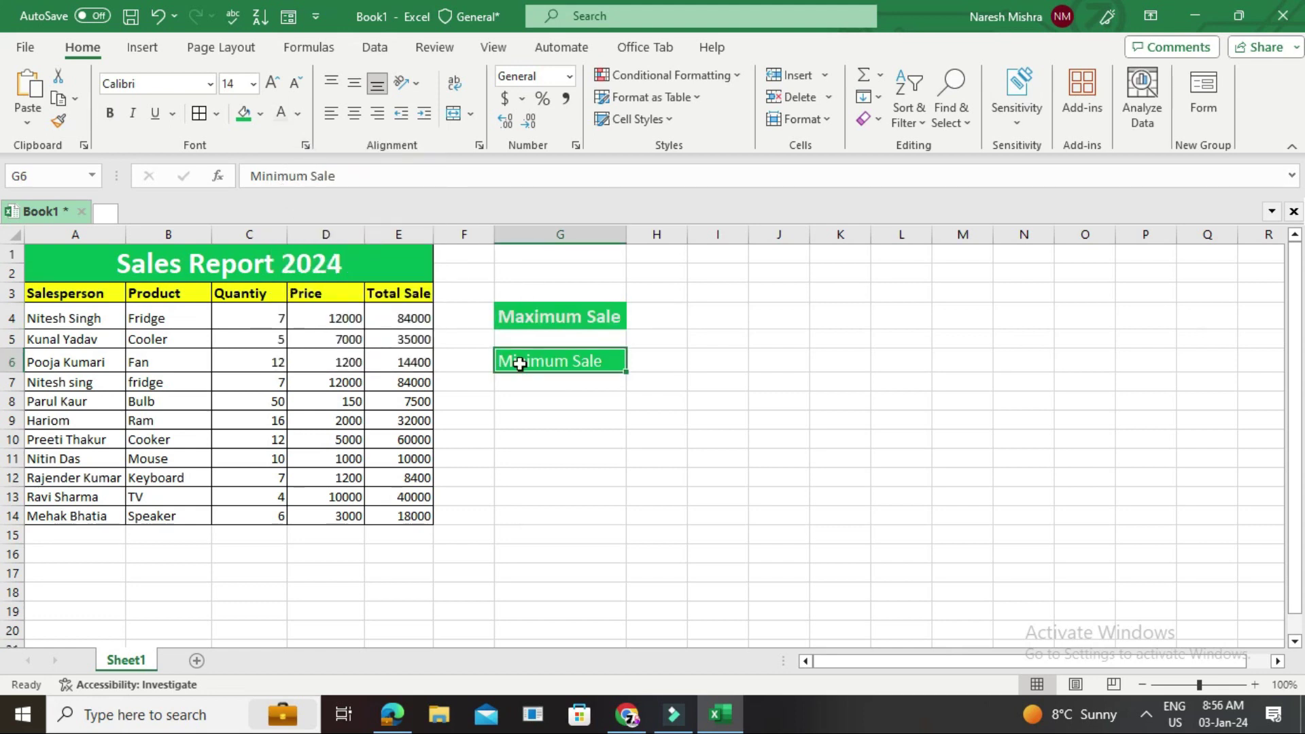
{"action": "left_click", "coordinate": [109, 113]}
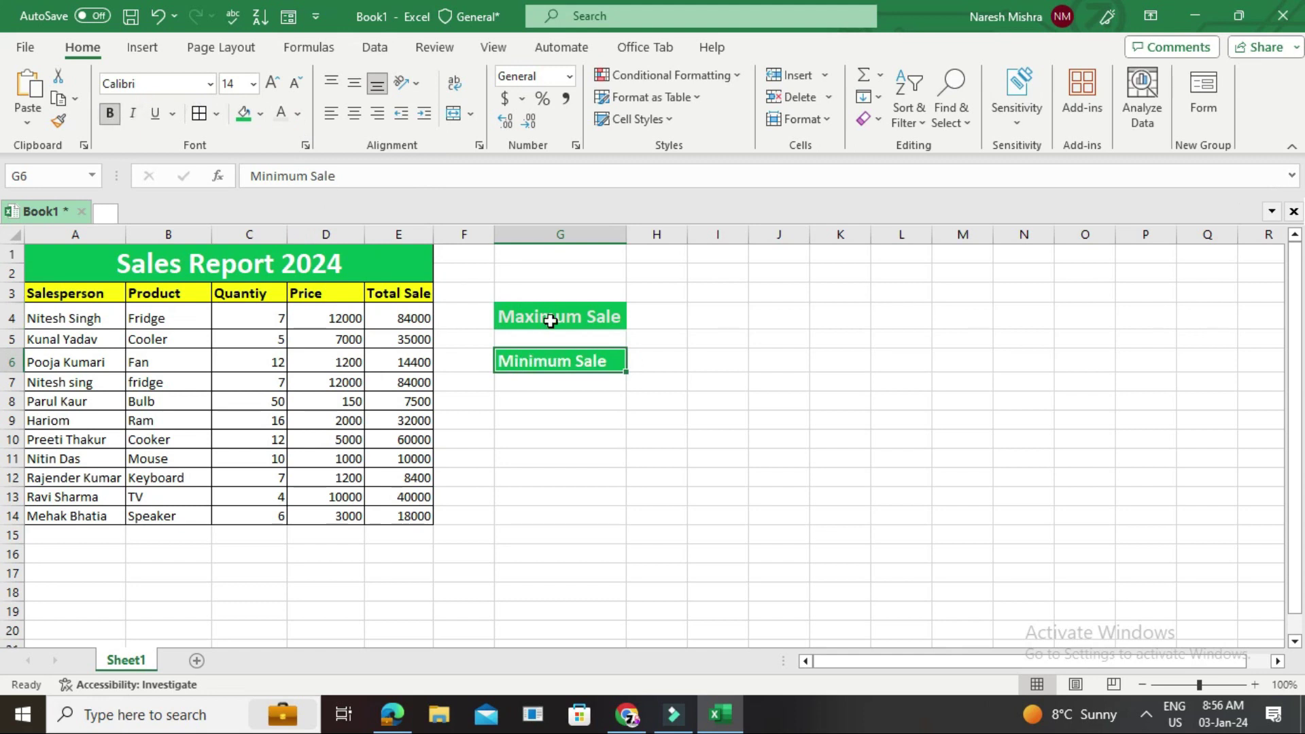
Calculate the maximum sale in H4 with =max(E4:E14) over the Total Sale column
{"action": "double_click", "coordinate": [666, 318]}
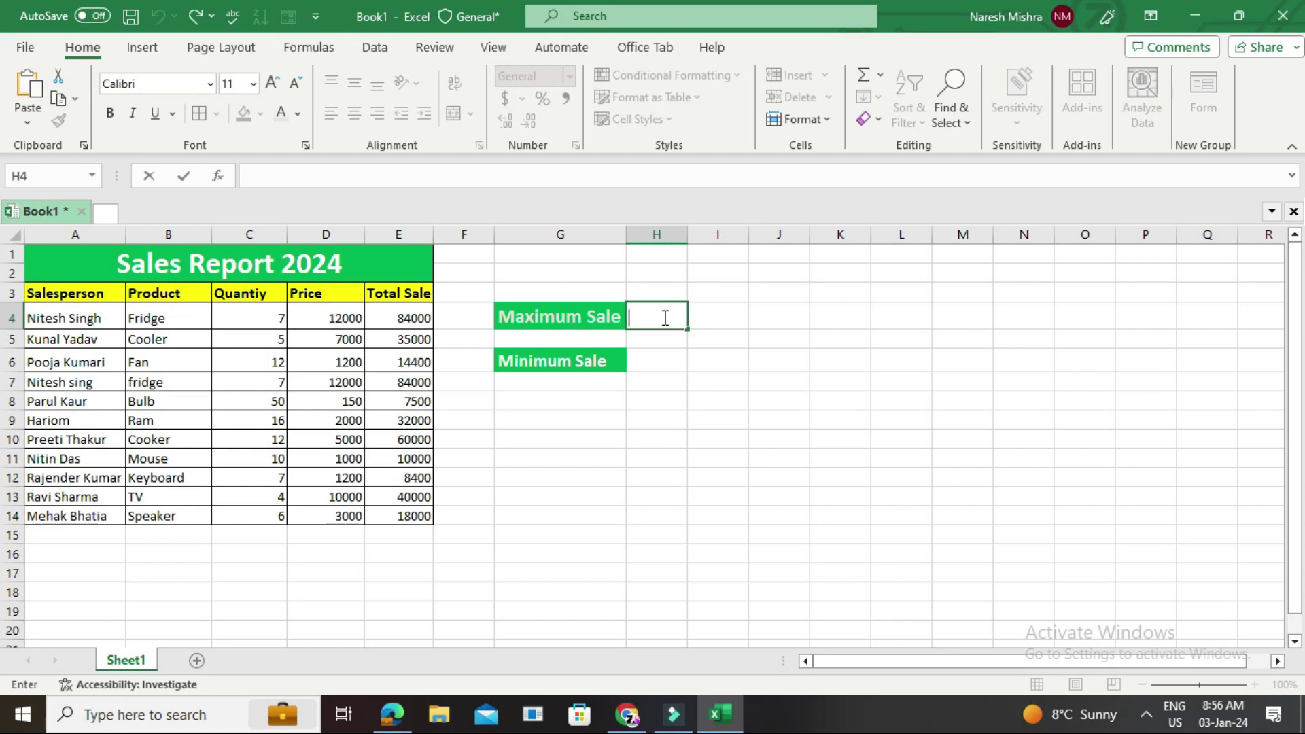
{"action": "type", "text": "=max"}
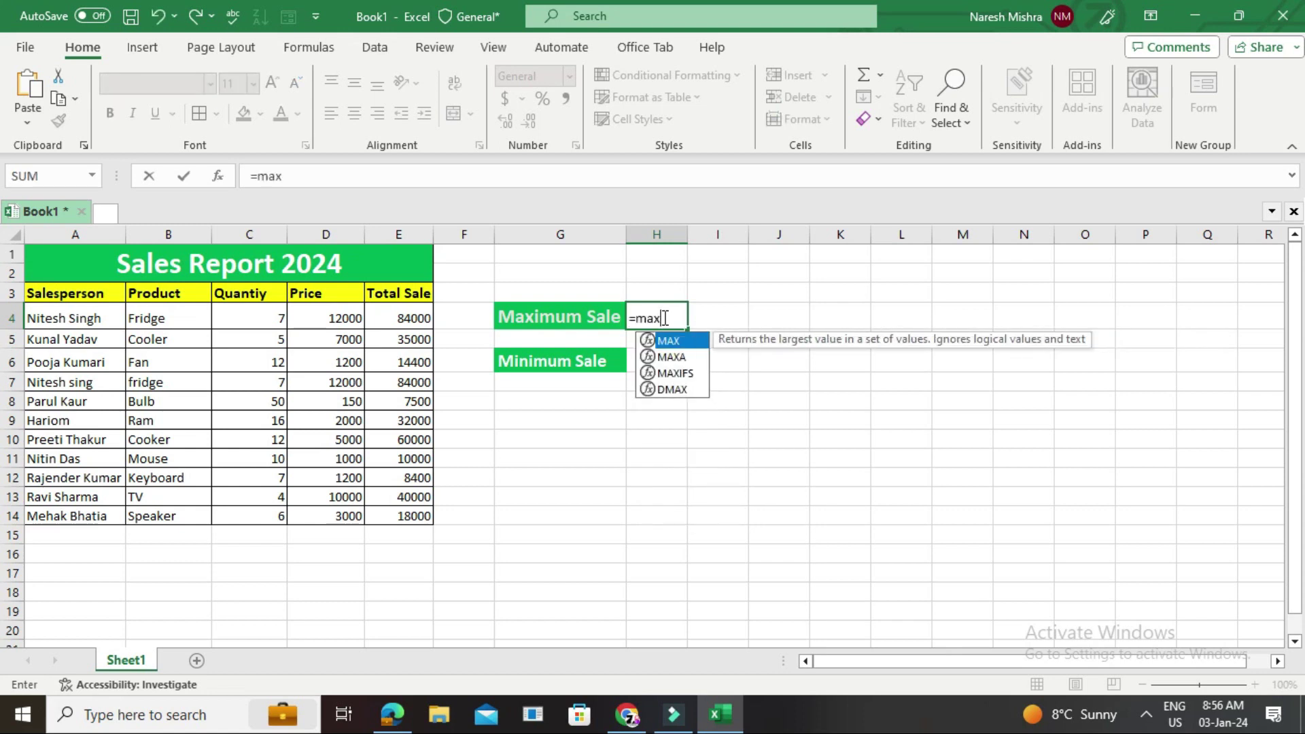
{"action": "type", "text": "("}
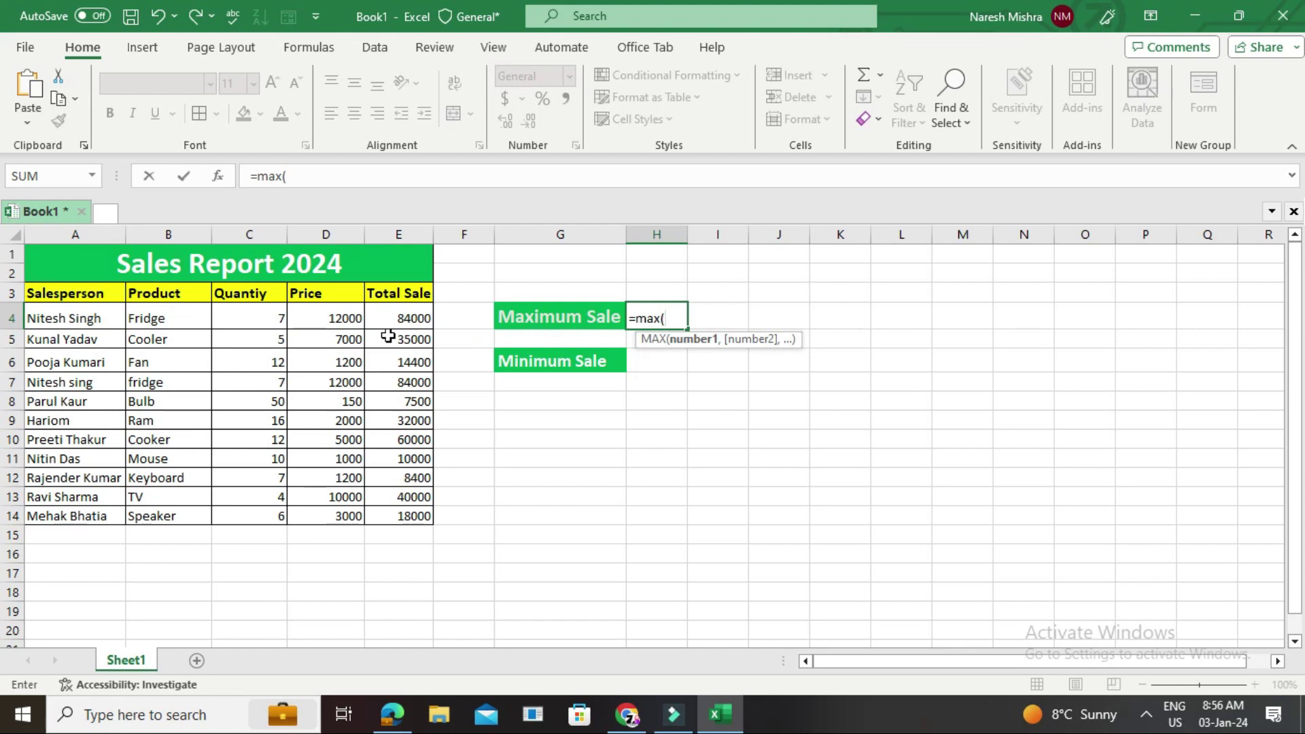
{"action": "left_click_drag", "start_coordinate": [393, 318], "coordinate": [394, 518]}
{"action": "type", "text": ")"}
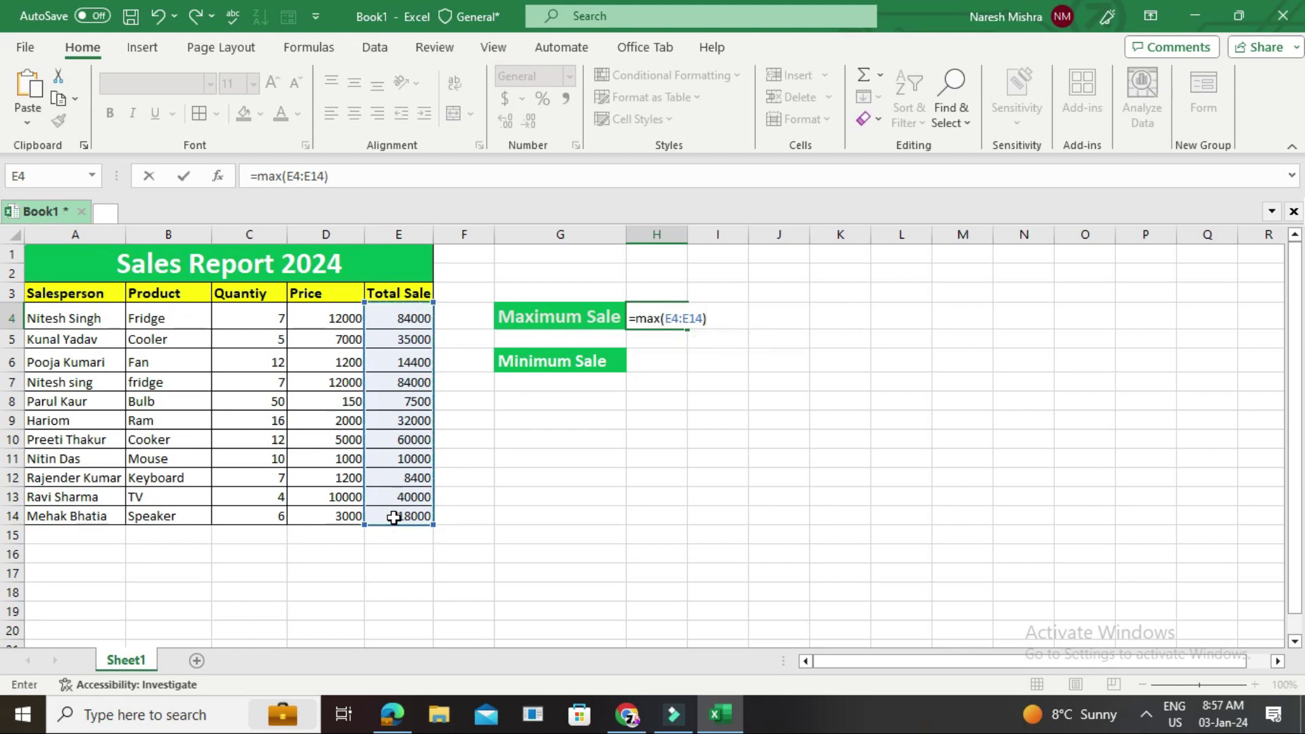
{"action": "key", "text": "Return"}
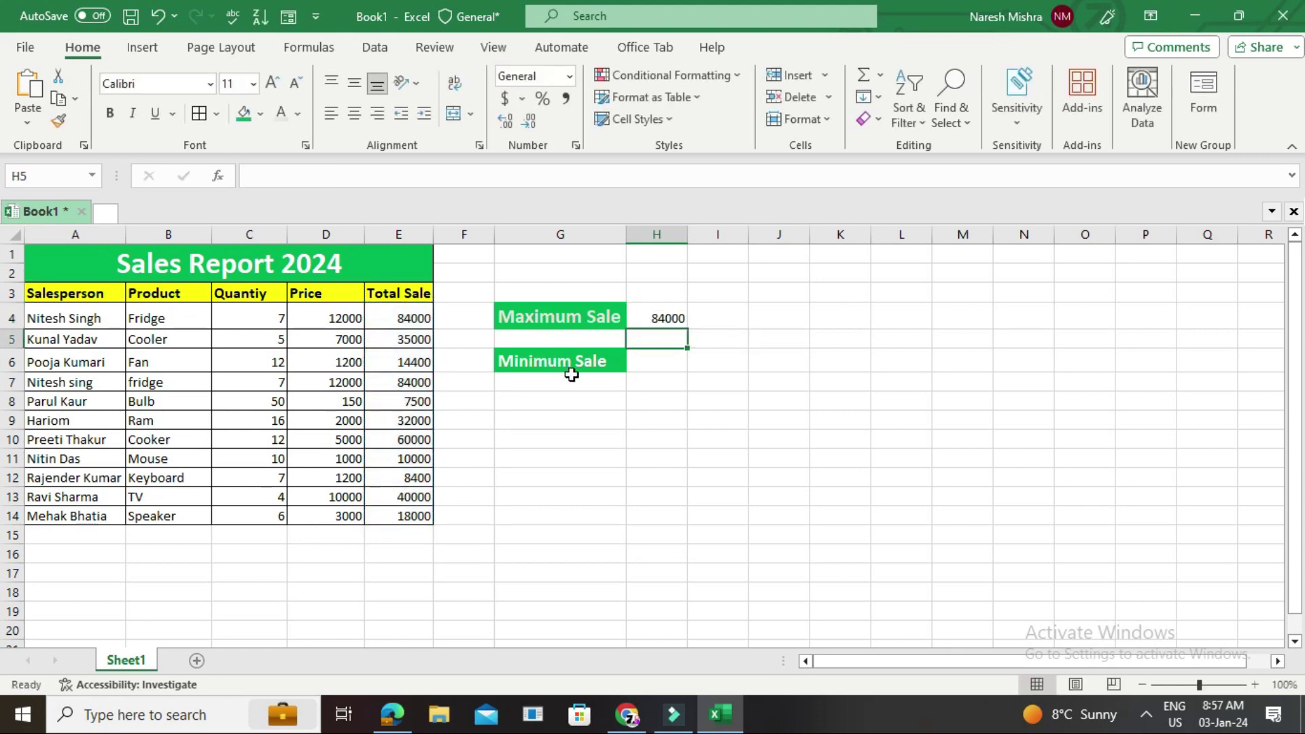
Calculate the minimum sale in H6 with =min(E4:E14) over the Total Sale column
{"action": "left_click", "coordinate": [664, 318]}
{"action": "left_click", "coordinate": [655, 361]}
{"action": "type", "text": "="}
{"action": "key", "text": "BackSpace"}
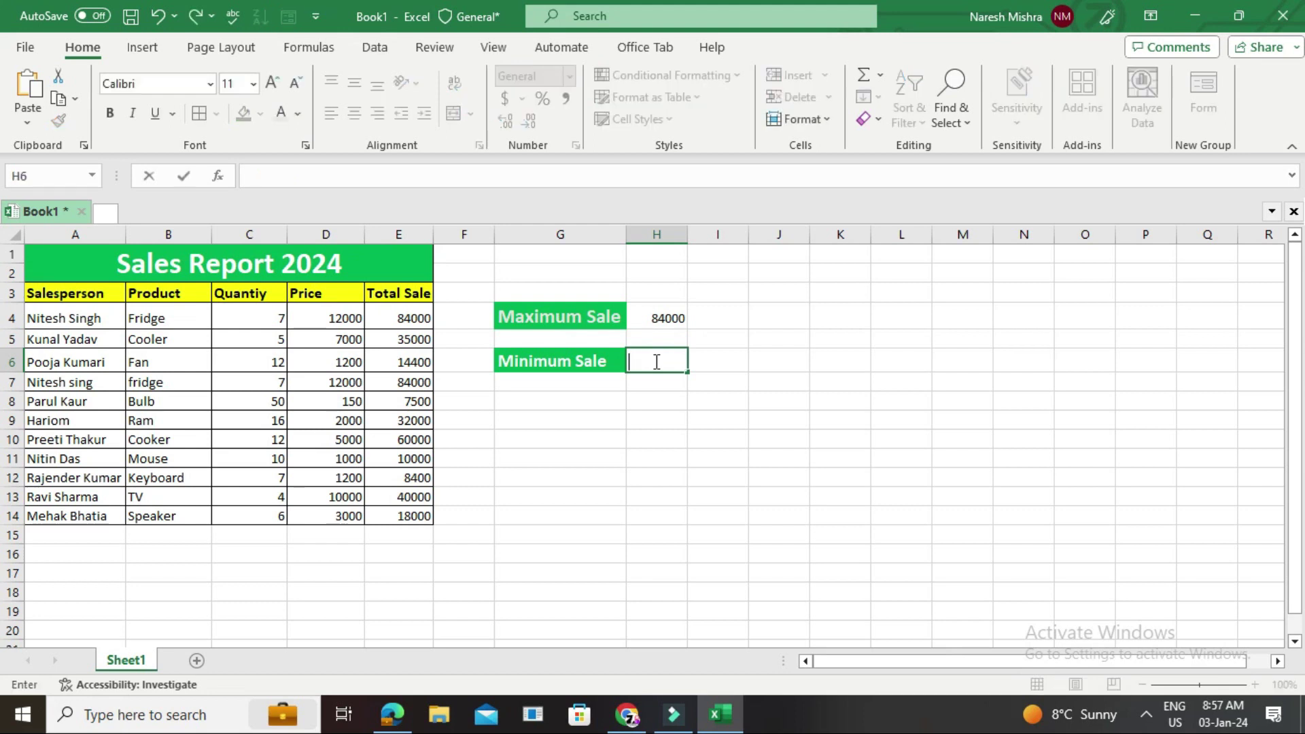
{"action": "type", "text": "=min"}
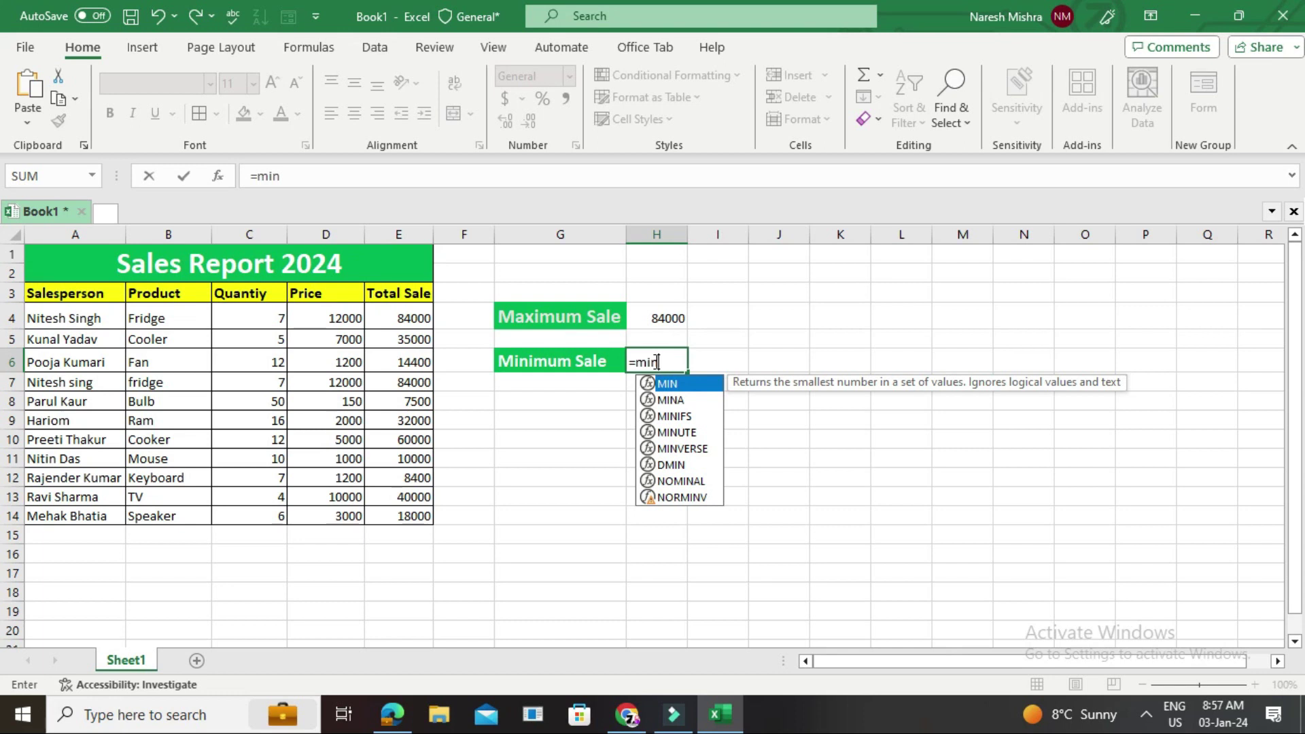
{"action": "type", "text": "("}
{"action": "left_click_drag", "start_coordinate": [410, 319], "coordinate": [414, 513]}
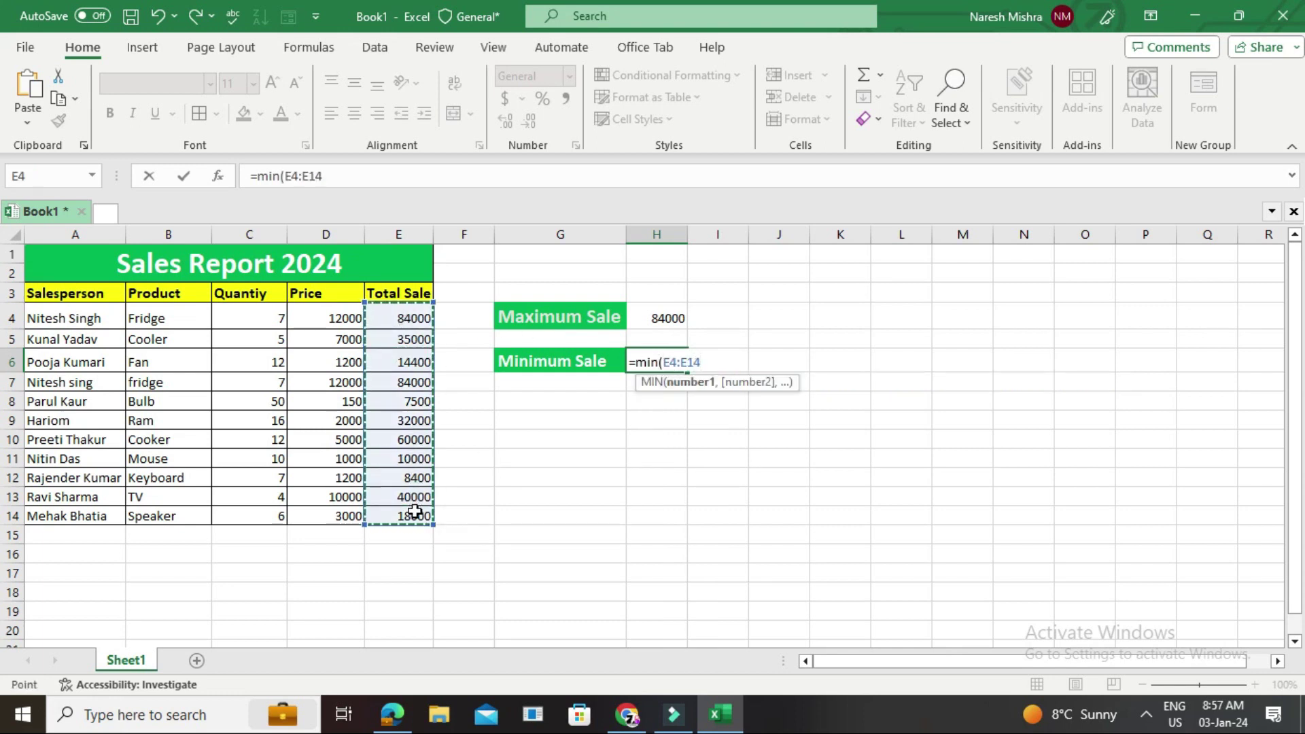
{"action": "type", "text": ")"}
{"action": "key", "text": "Return"}
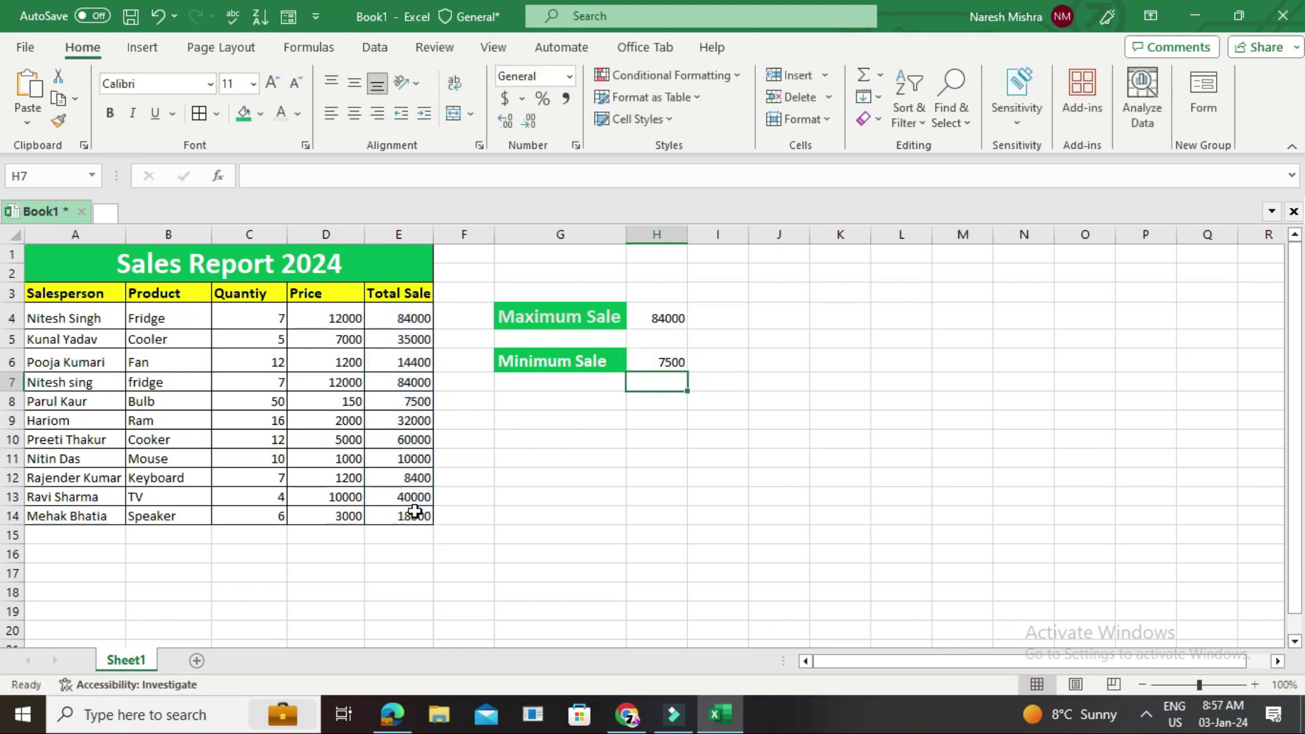
{"action": "left_click", "coordinate": [753, 367]}
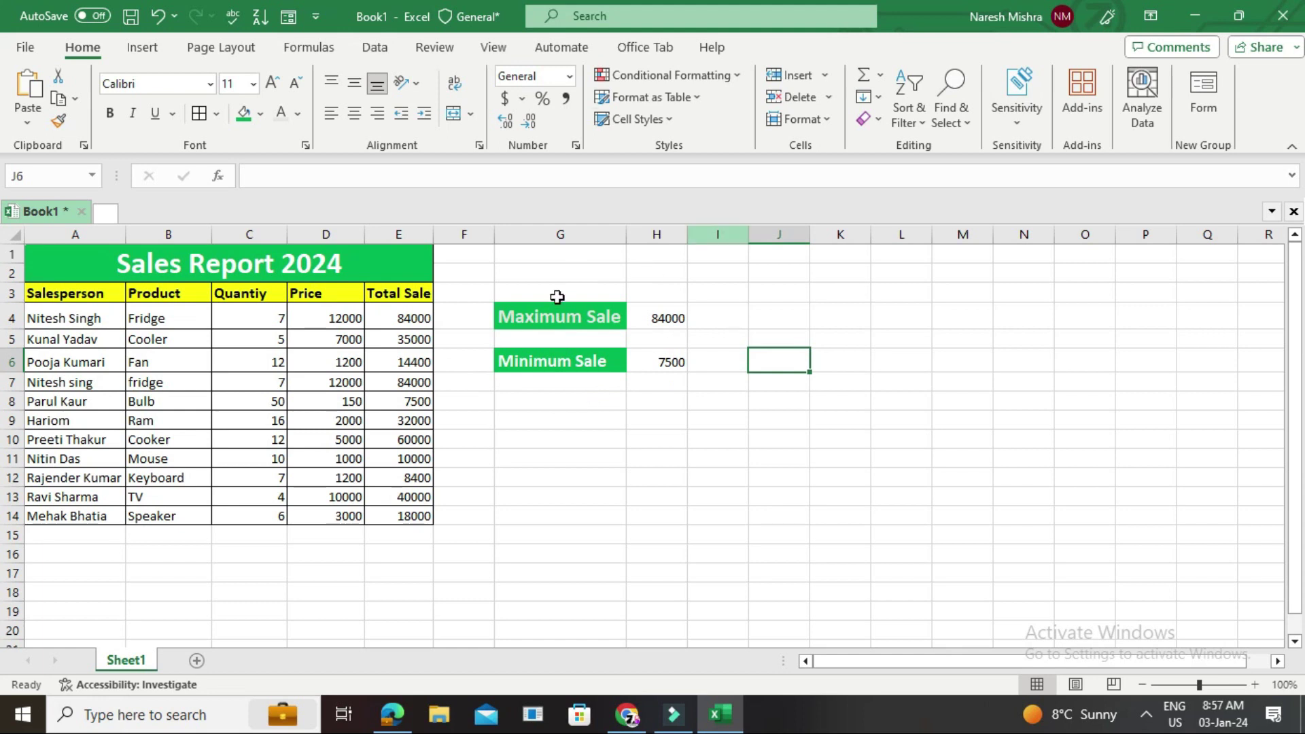
{"action": "key", "text": "Left"}
{"action": "key", "text": "Left"}
{"action": "key", "text": "Down"}
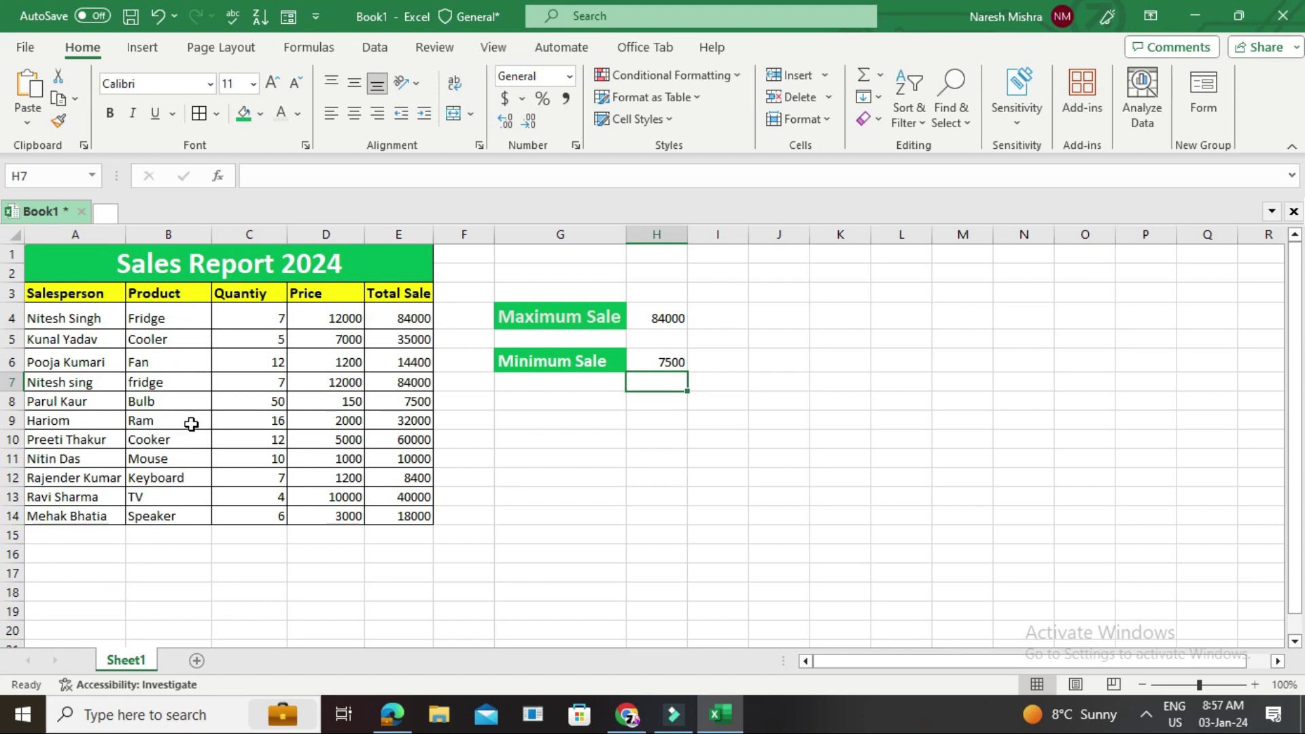
{"action": "left_click", "coordinate": [382, 298]}
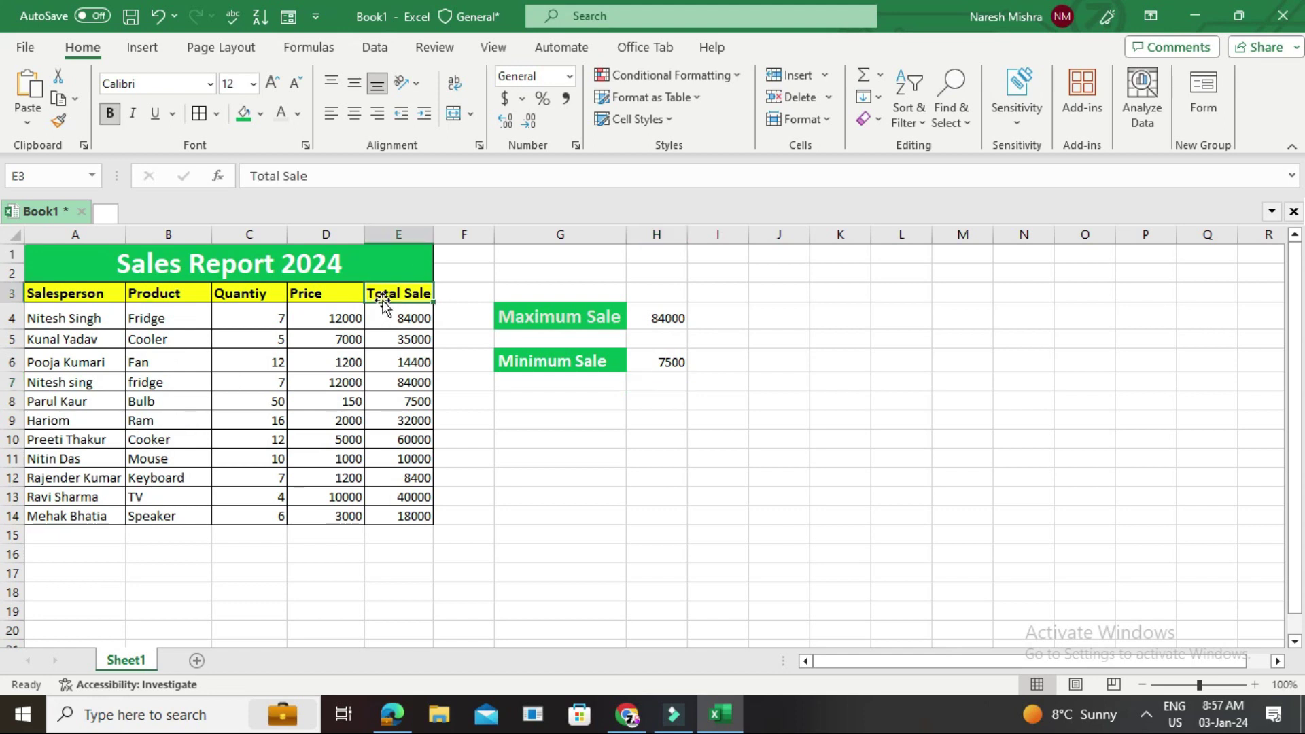
{"action": "left_click", "coordinate": [523, 321]}
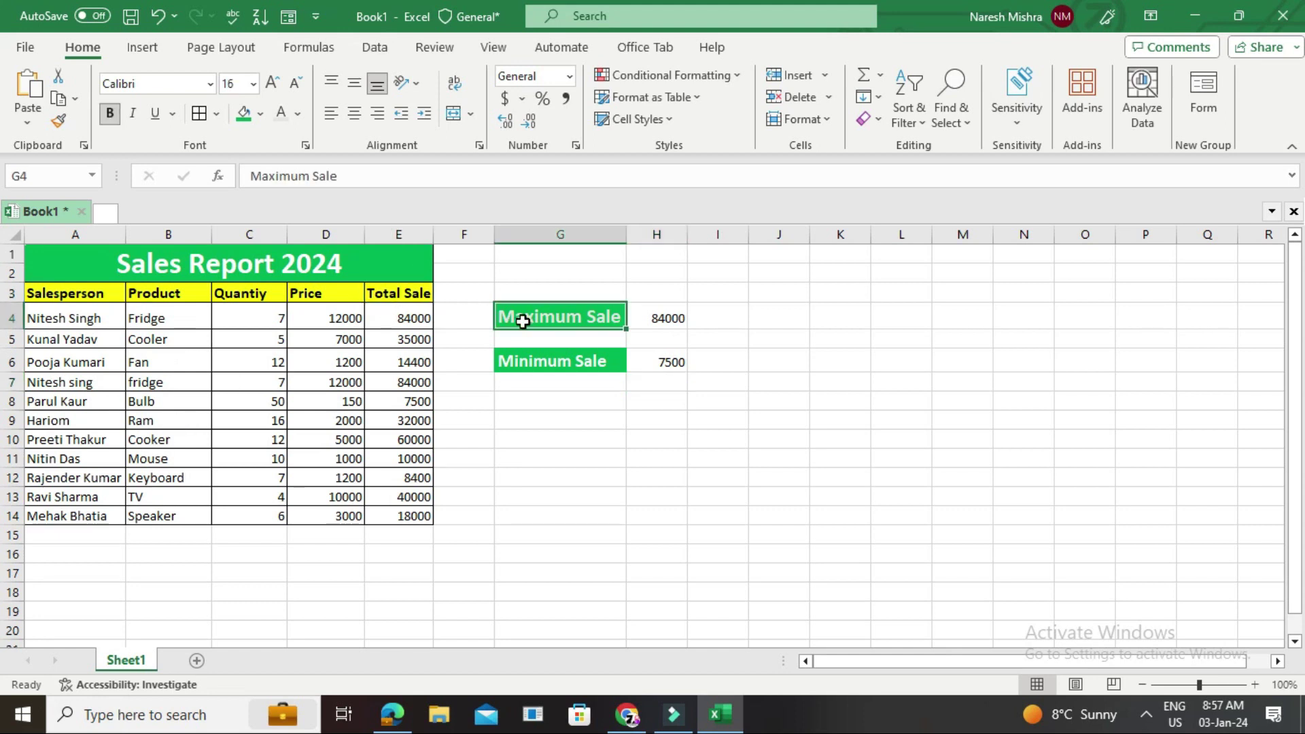
{"action": "left_click", "coordinate": [569, 364]}
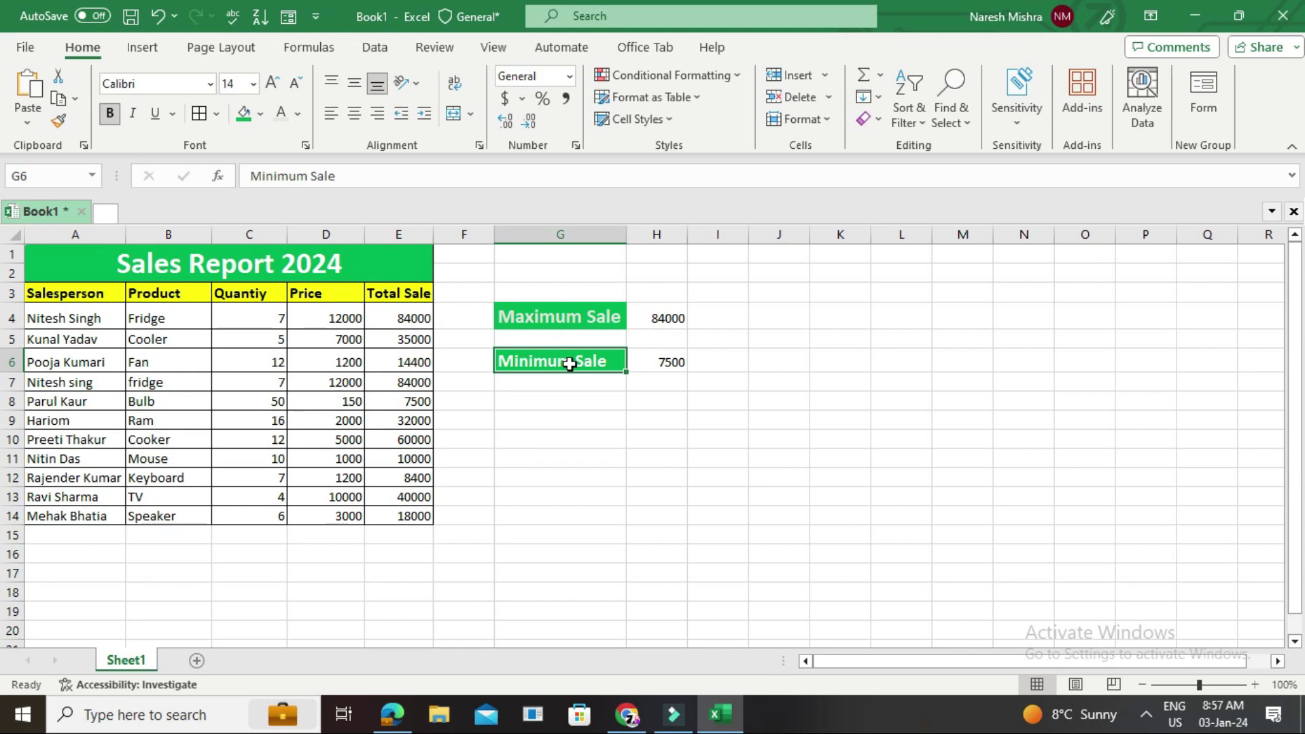
{"action": "left_click", "coordinate": [579, 398]}
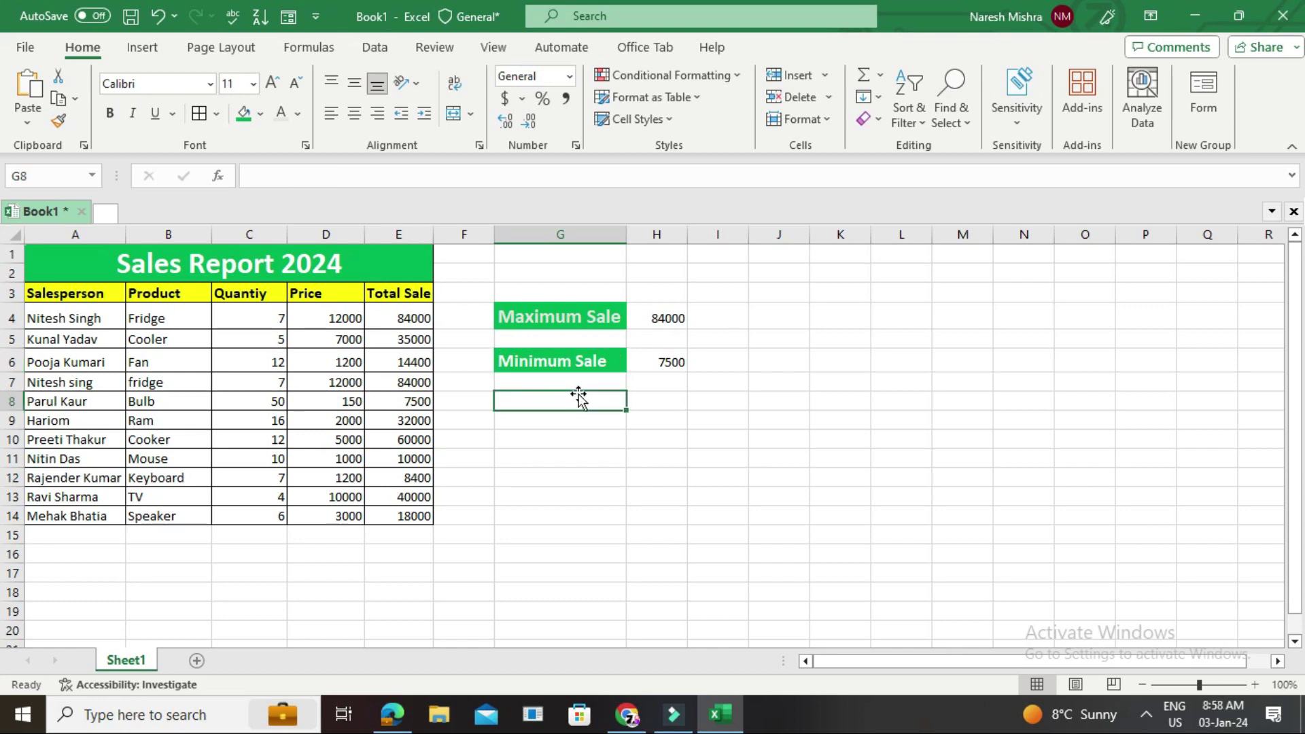